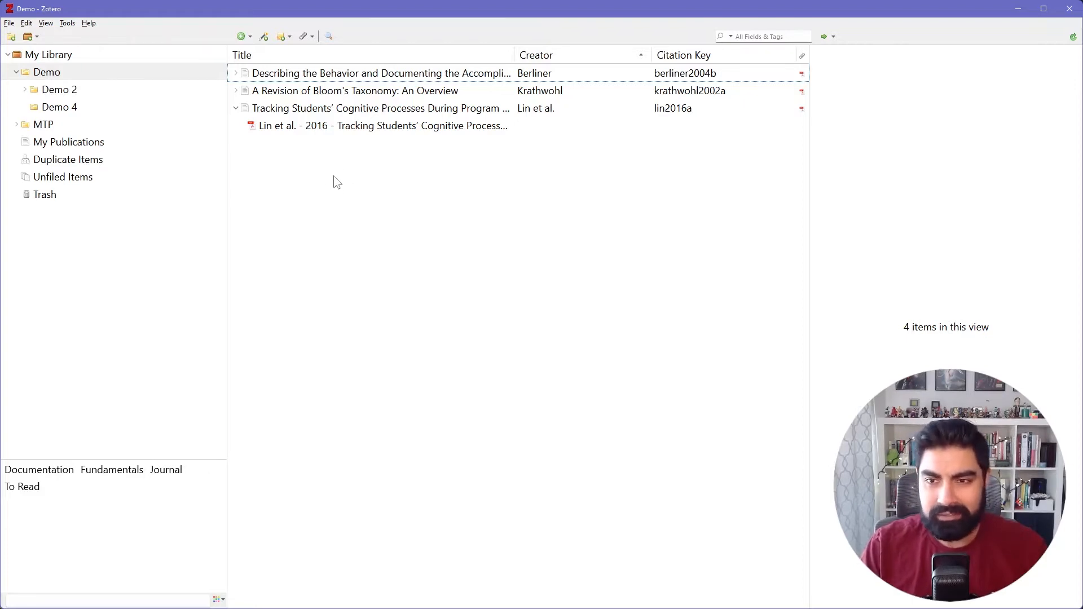
# Open the PDF attached to the item "Tracking Students' Cognitive Processes During Program Debugging" for reading.
pyautogui.click(291, 134)
pyautogui.doubleClick(288, 132)
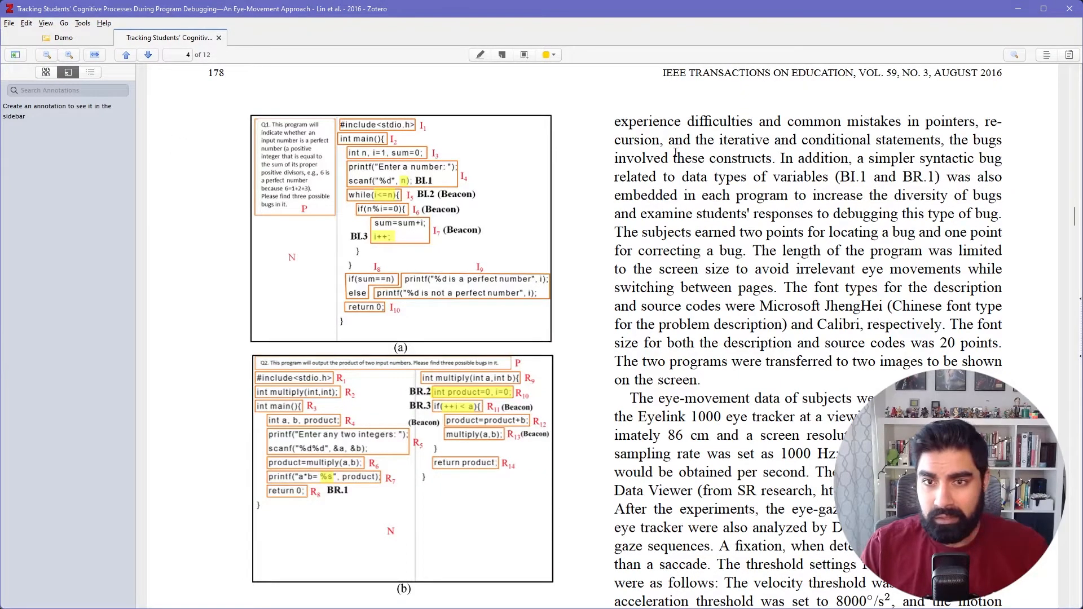
pyautogui.click(108, 38)
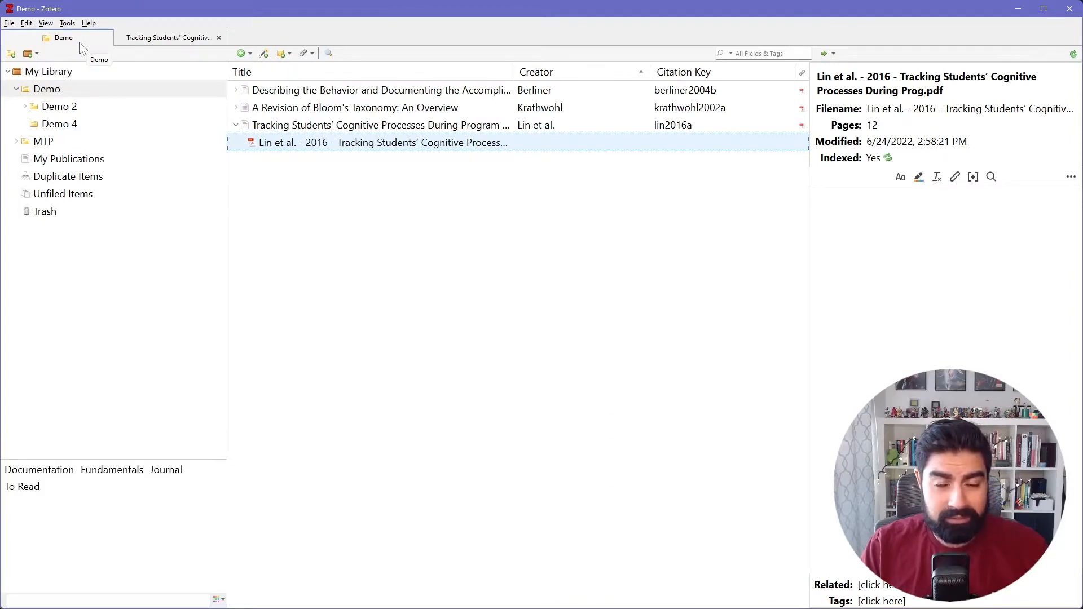
pyautogui.click(158, 39)
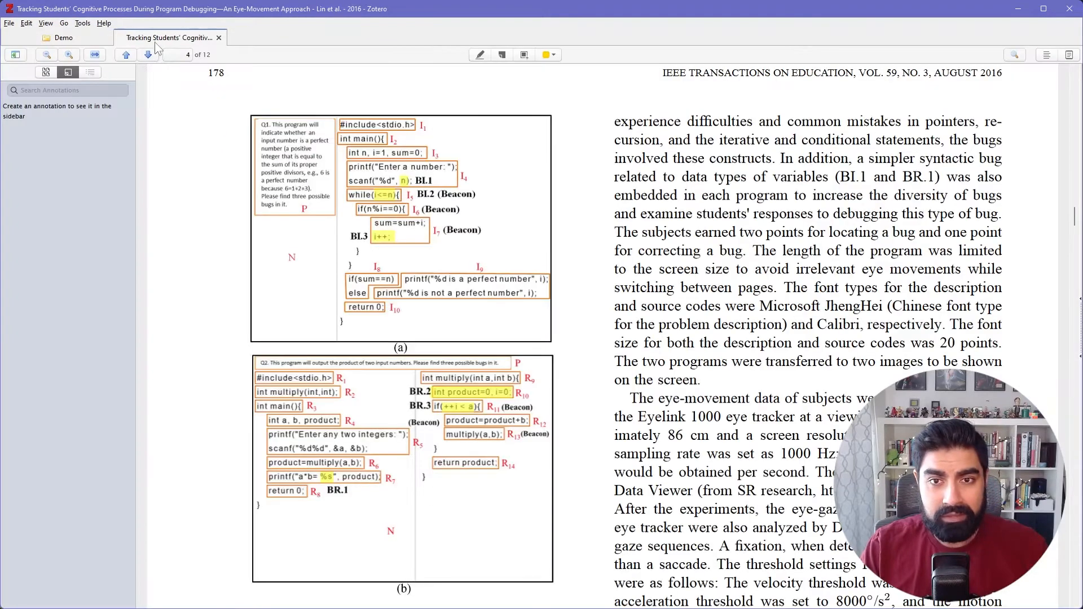
# On page 1, highlight the abstract sentence starting "These significant gaze path sequences" in red and the sentence starting "Traditional research methods" in purple.
pyautogui.moveTo(1074, 220); pyautogui.dragTo(1071, 79)
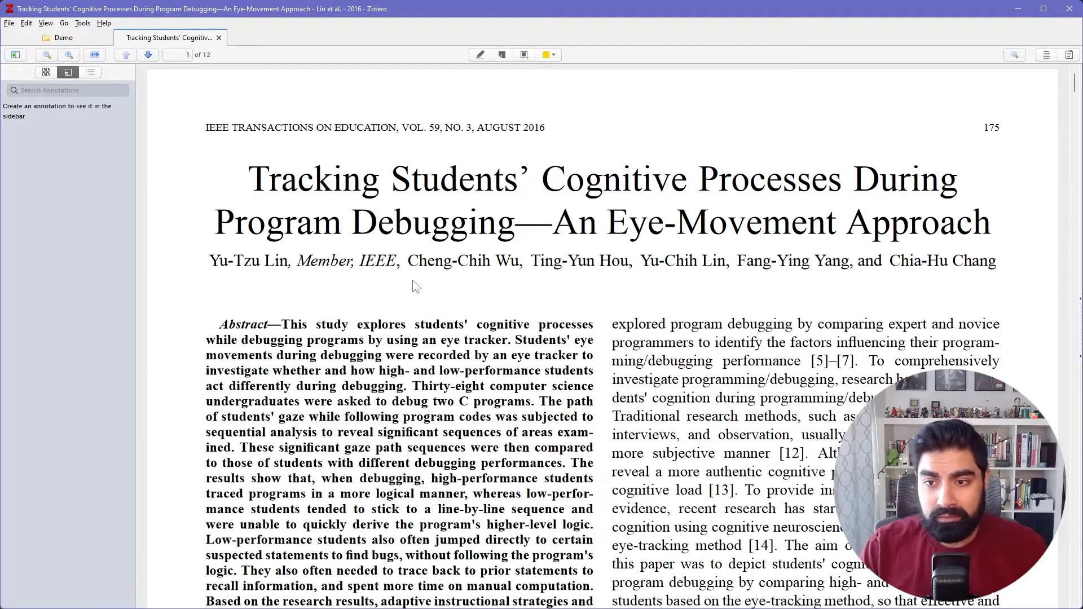
pyautogui.scroll(-3, 415, 282)
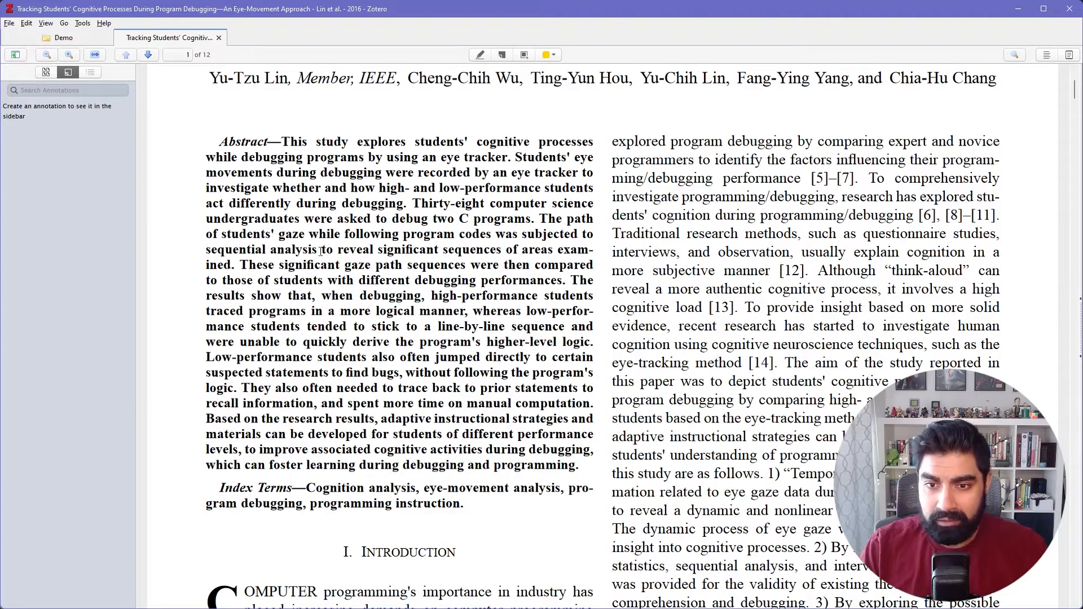
pyautogui.moveTo(242, 264); pyautogui.dragTo(572, 277)
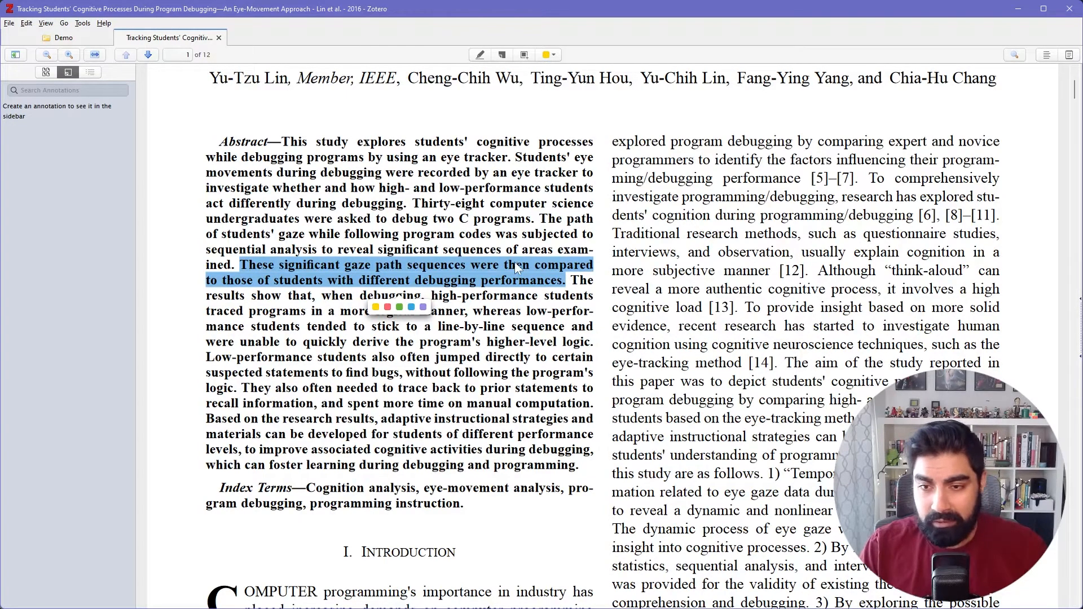
pyautogui.click(387, 308)
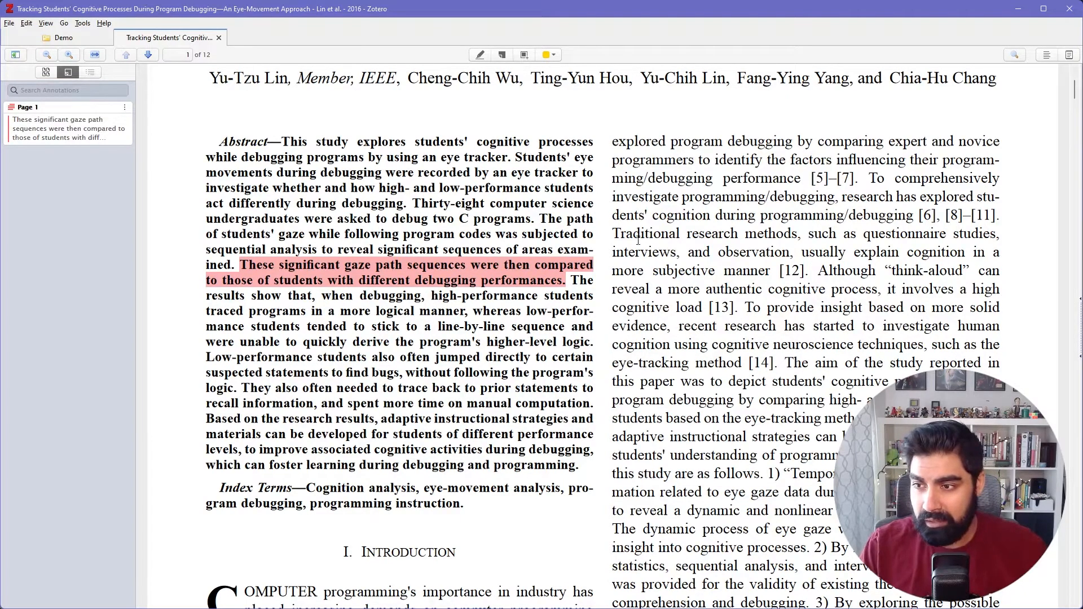
pyautogui.moveTo(621, 233); pyautogui.dragTo(808, 273)
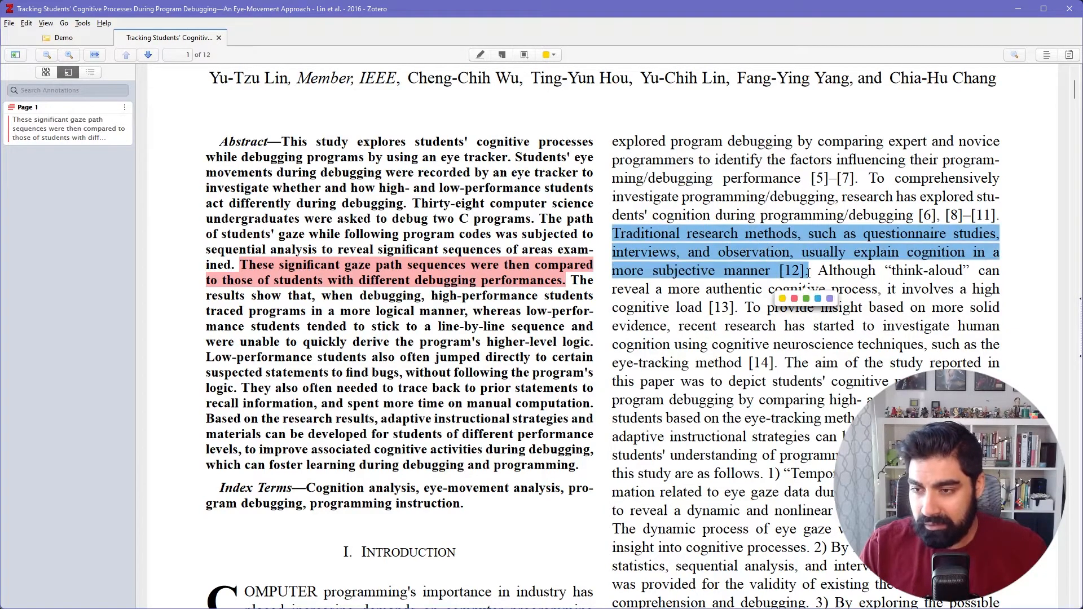
pyautogui.click(830, 298)
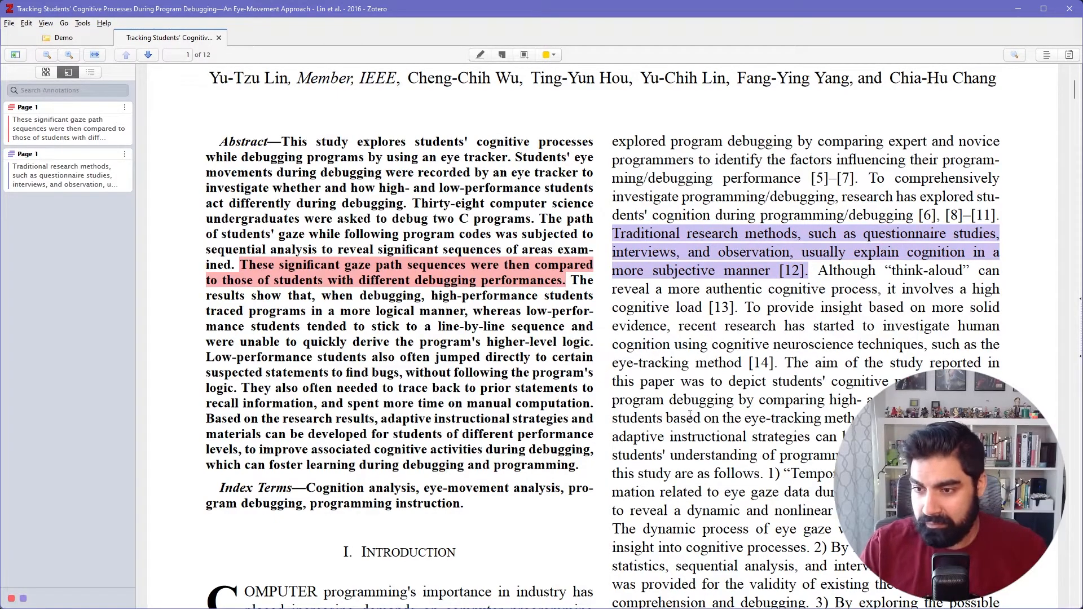
# Highlight the page 2 passage from "saccade (rapid movements between fixations)" to "program information, includ" in green.
pyautogui.scroll(-20, 612, 315)
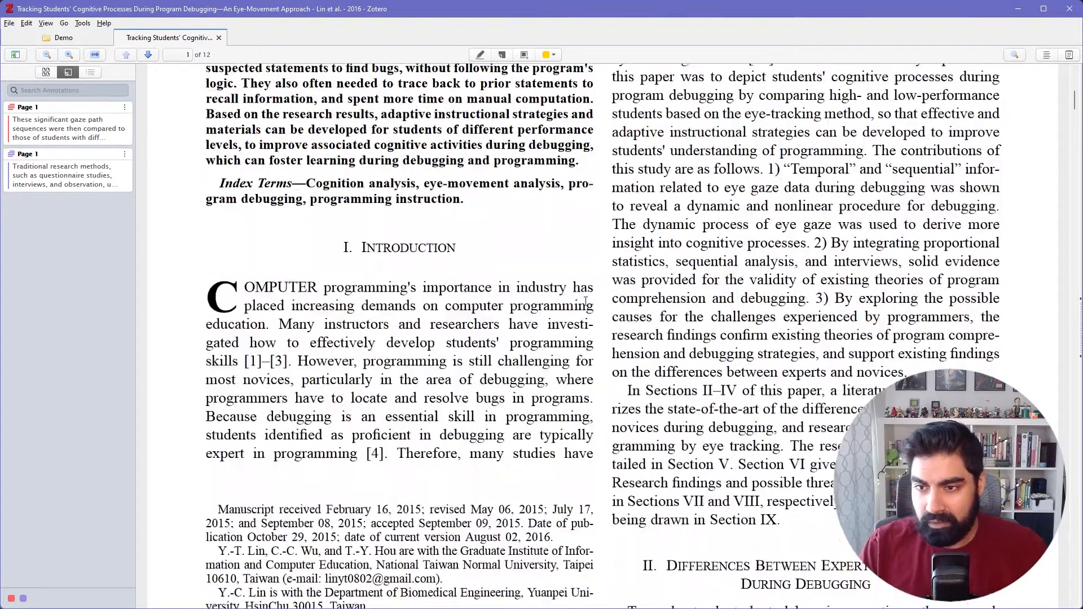
pyautogui.scroll(-3, 587, 305)
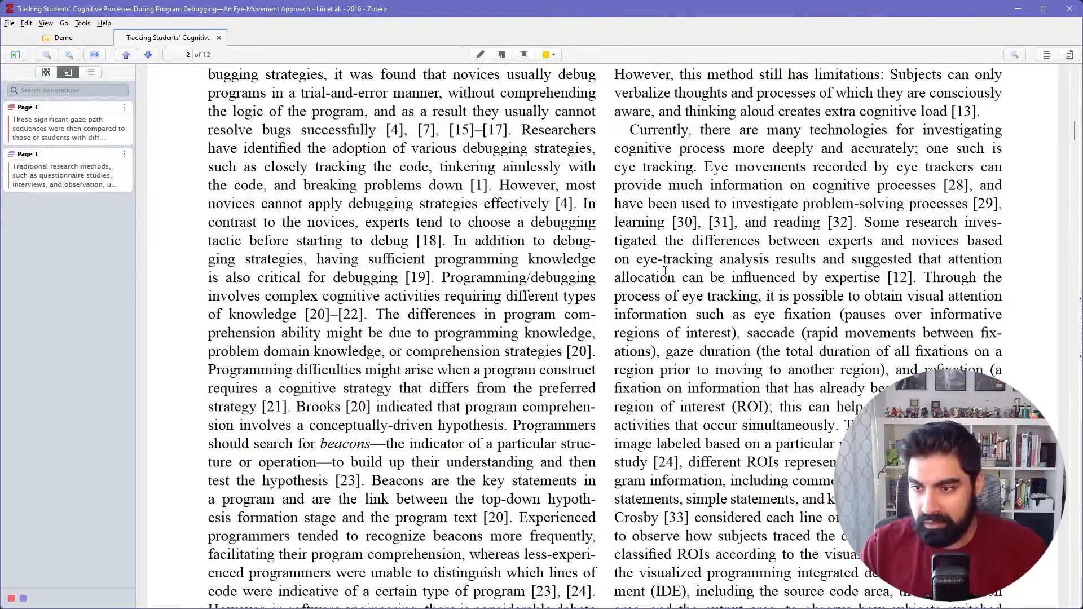
pyautogui.moveTo(749, 334)
pyautogui.mouseDown()
pyautogui.moveTo(744, 426)
pyautogui.moveTo(763, 484)
pyautogui.mouseUp()
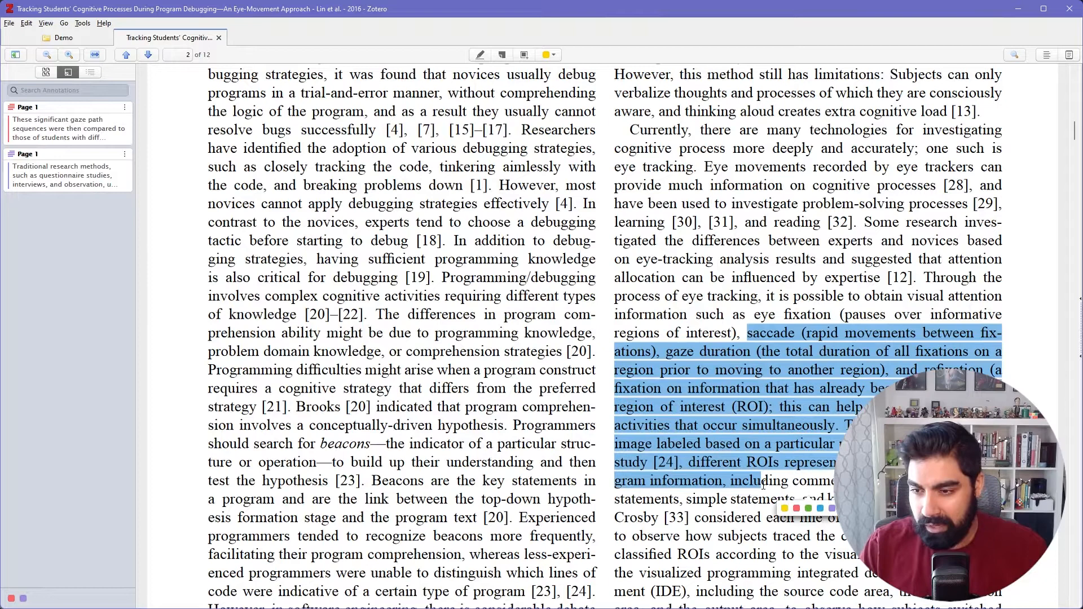
pyautogui.click(808, 508)
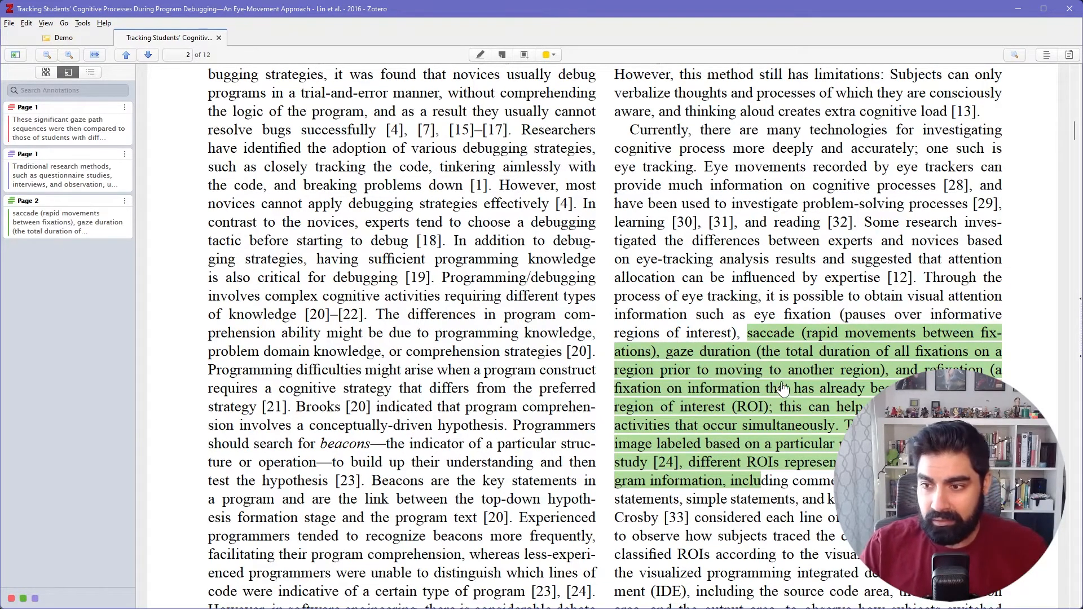
# Add the comment "Check this out later..." to the green highlight on page 2.
pyautogui.scroll(-3, 756, 395)
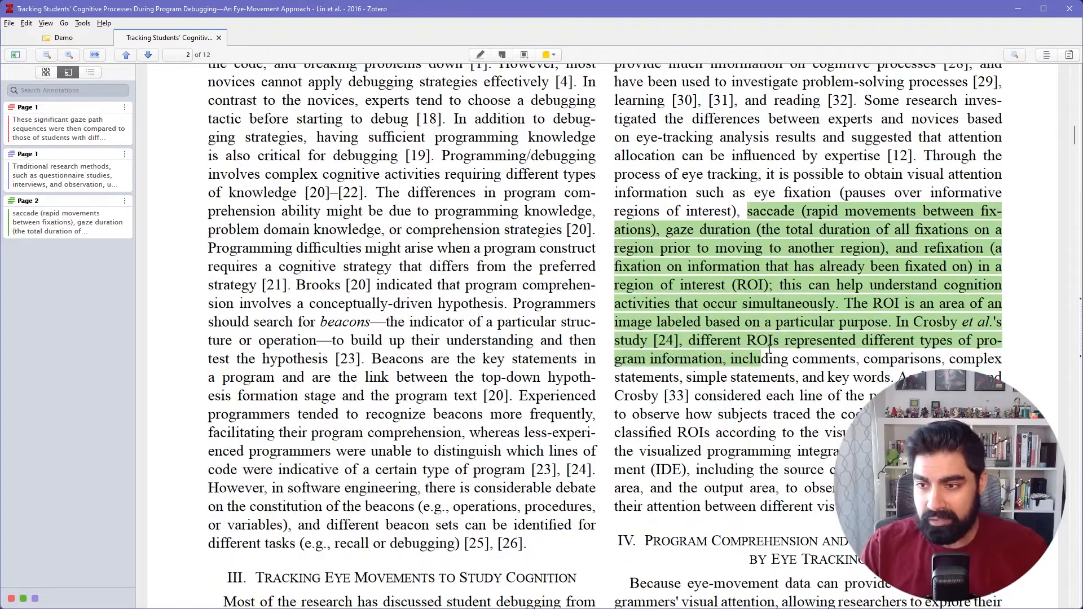
pyautogui.click(736, 285)
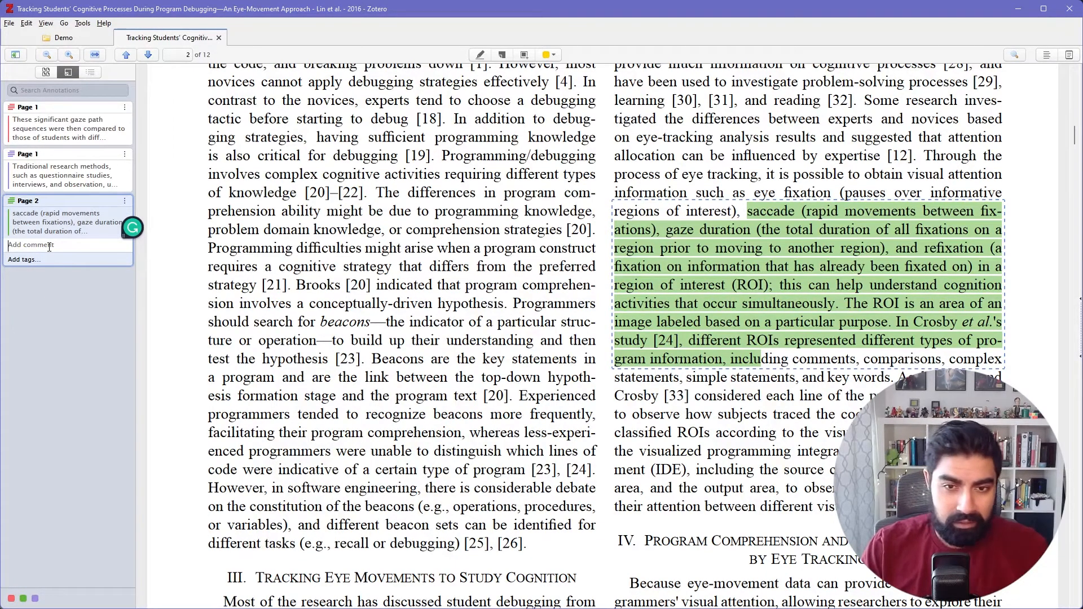
pyautogui.write('c')
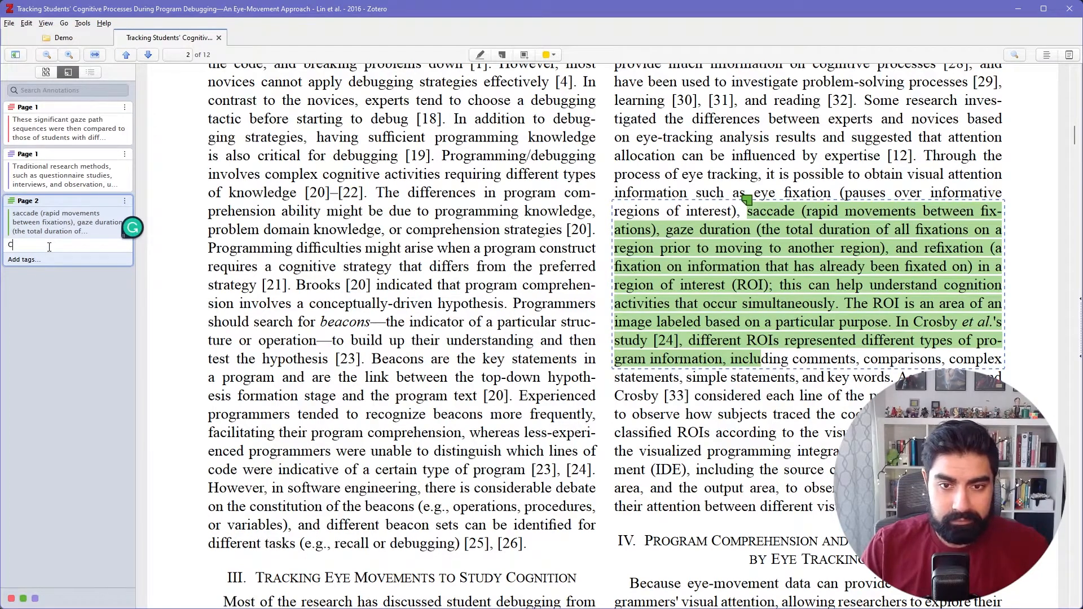
pyautogui.write('heck this out later.')
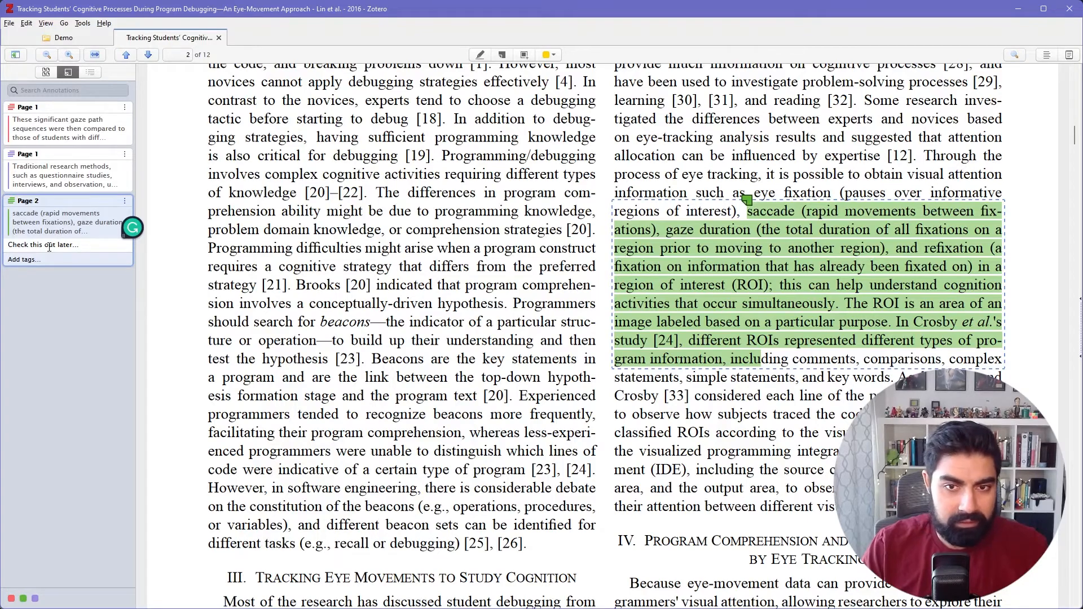
# Add the comment "Great new idea to explore!" to the red highlight in the page 1 abstract.
pyautogui.scroll(5, 442, 277)
pyautogui.scroll(12, 442, 277)
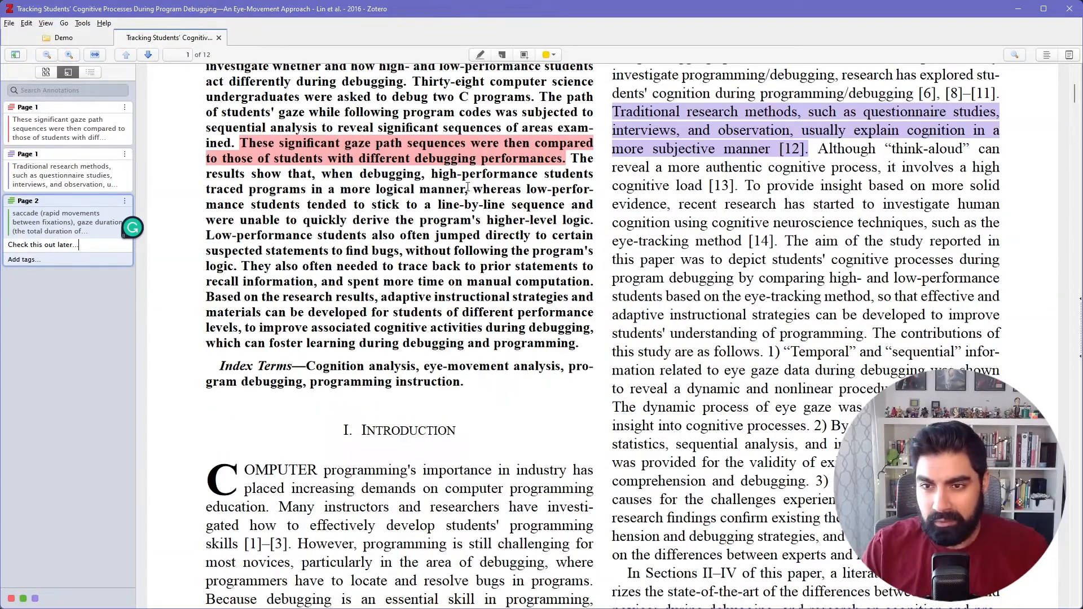
pyautogui.click(453, 167)
pyautogui.write('Great e')
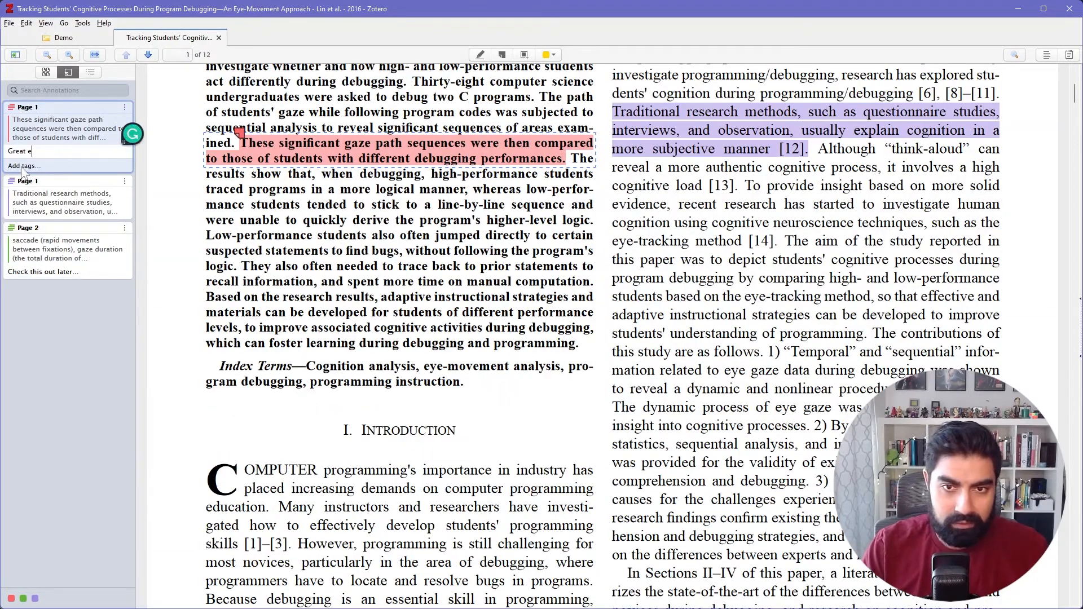
pyautogui.press('BackSpace')
pyautogui.write('new idea to e')
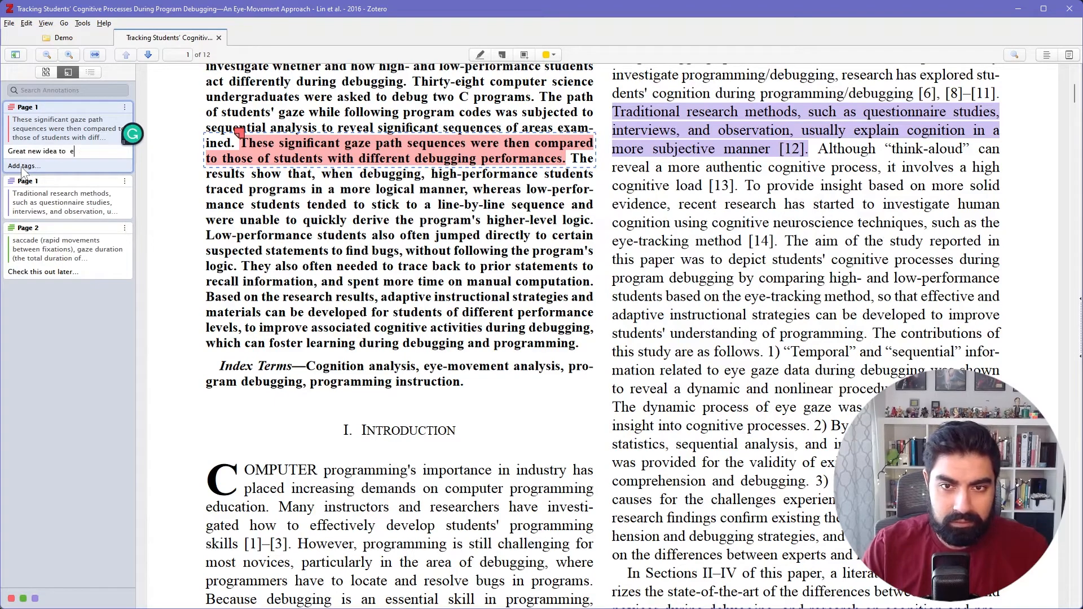
pyautogui.write('xplore!')
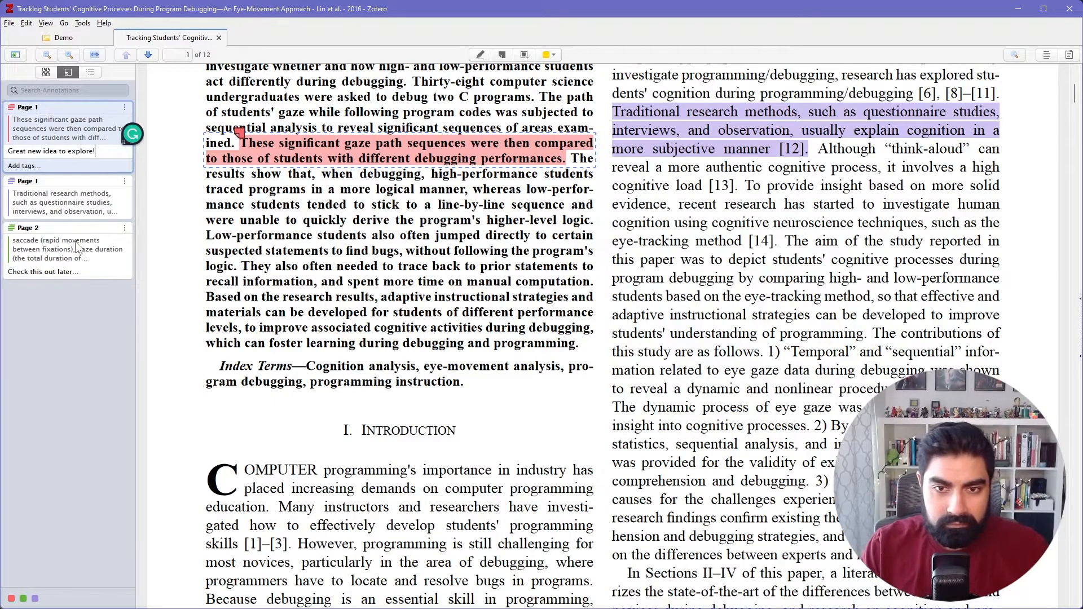
pyautogui.click(91, 327)
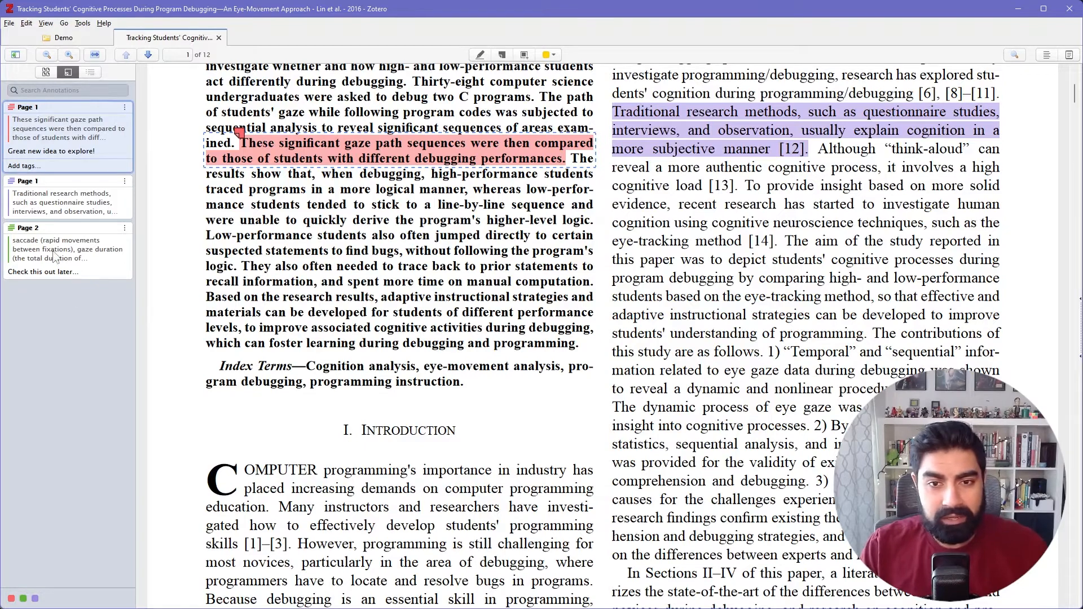
# Capture both program diagrams of Fig. 1 on page 4 as a yellow area annotation.
pyautogui.click(33, 244)
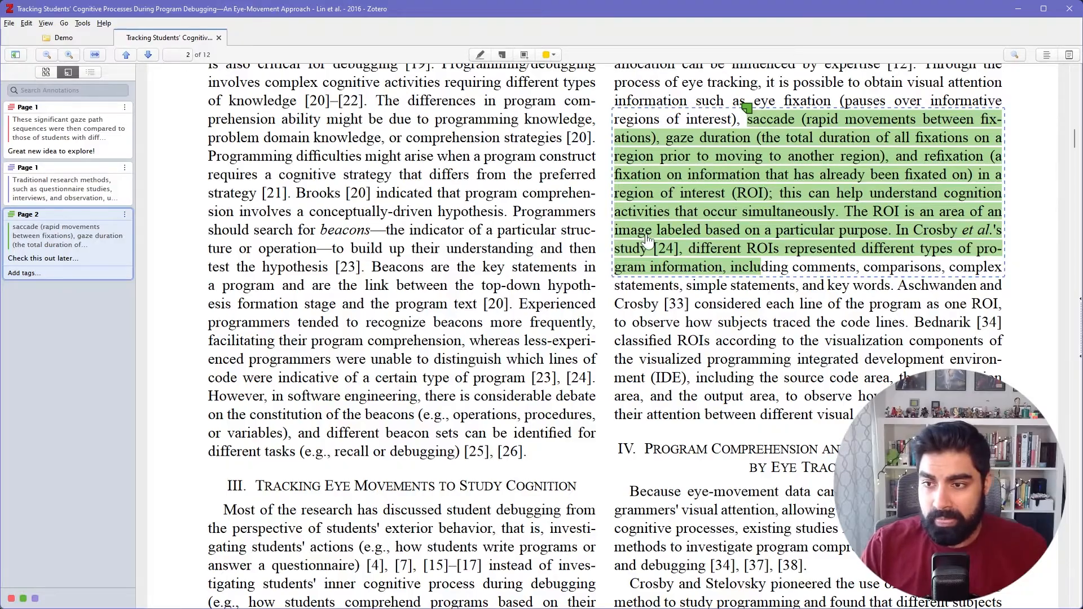
pyautogui.scroll(-8, 504, 254)
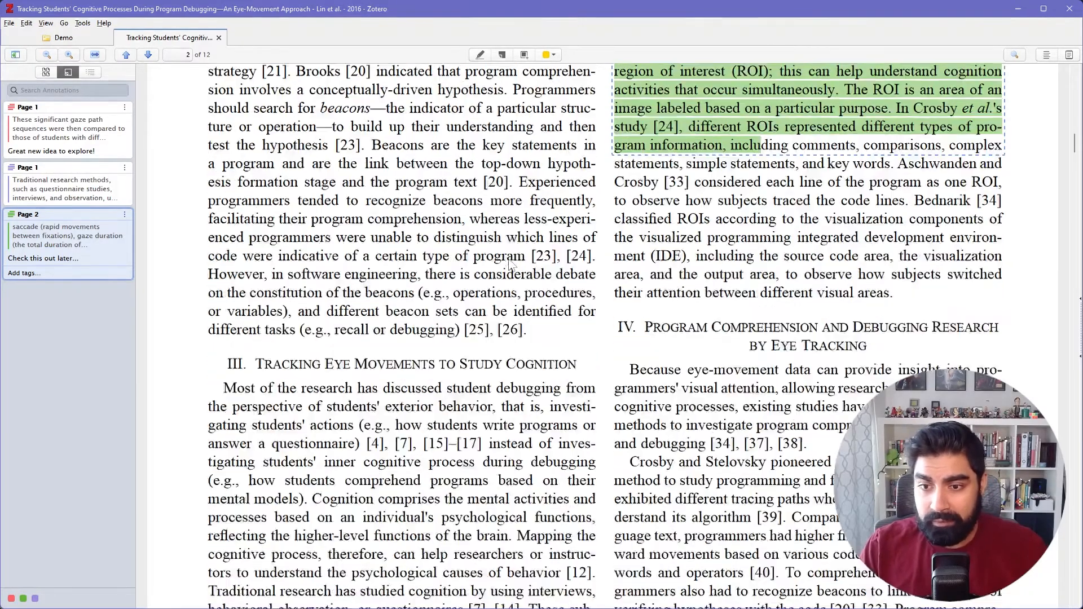
pyautogui.scroll(-20, 557, 270)
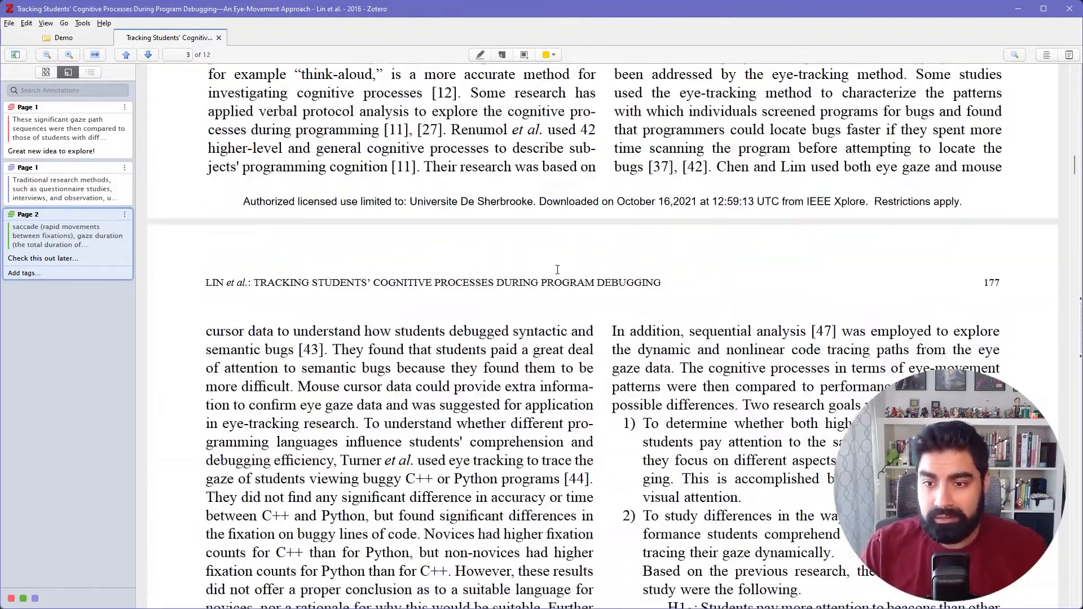
pyautogui.scroll(-15, 557, 270)
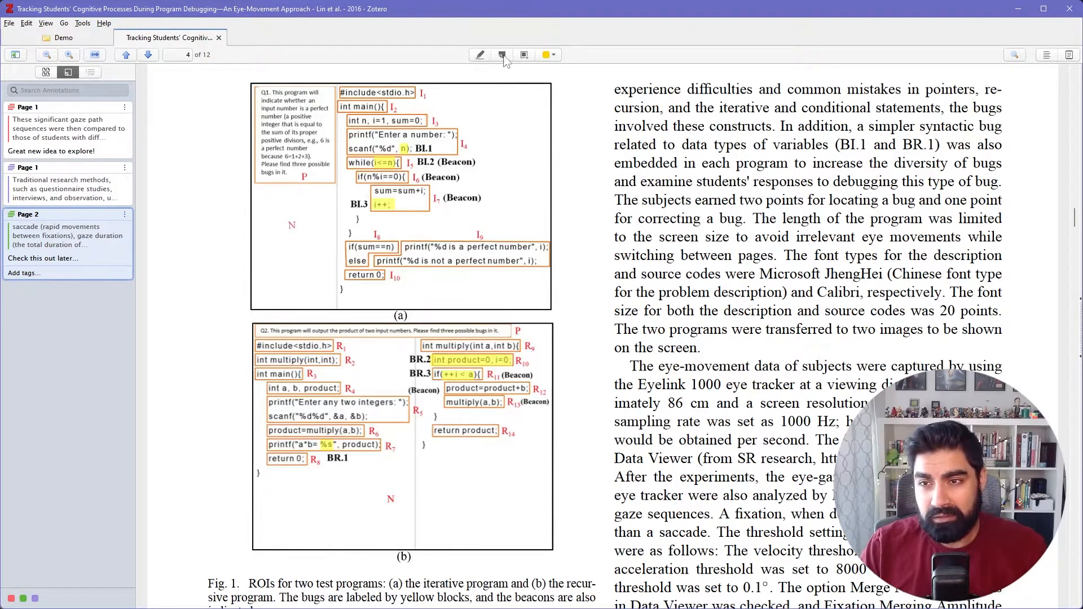
pyautogui.click(547, 55)
pyautogui.click(548, 55)
pyautogui.click(548, 55)
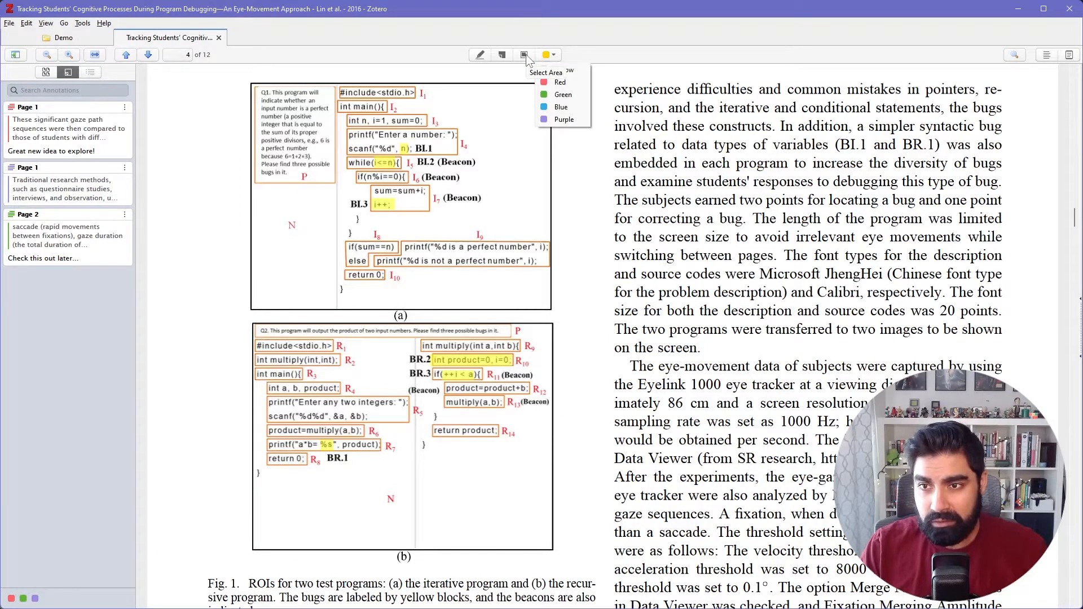
pyautogui.click(525, 57)
pyautogui.click(525, 57)
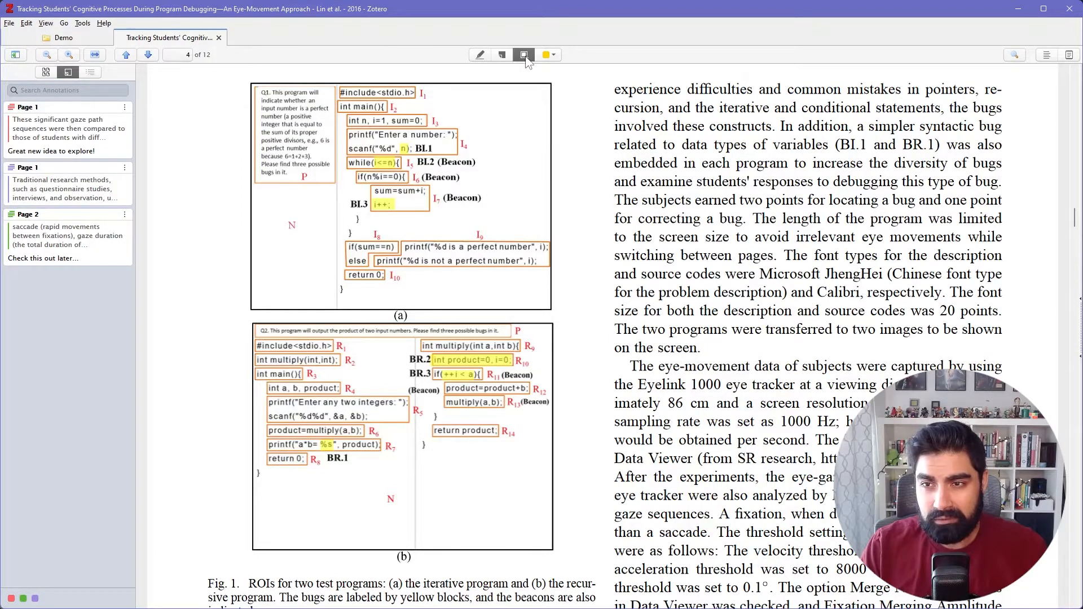
pyautogui.moveTo(246, 80)
pyautogui.mouseDown()
pyautogui.moveTo(416, 332)
pyautogui.moveTo(527, 555)
pyautogui.moveTo(553, 578)
pyautogui.moveTo(561, 567)
pyautogui.mouseUp()
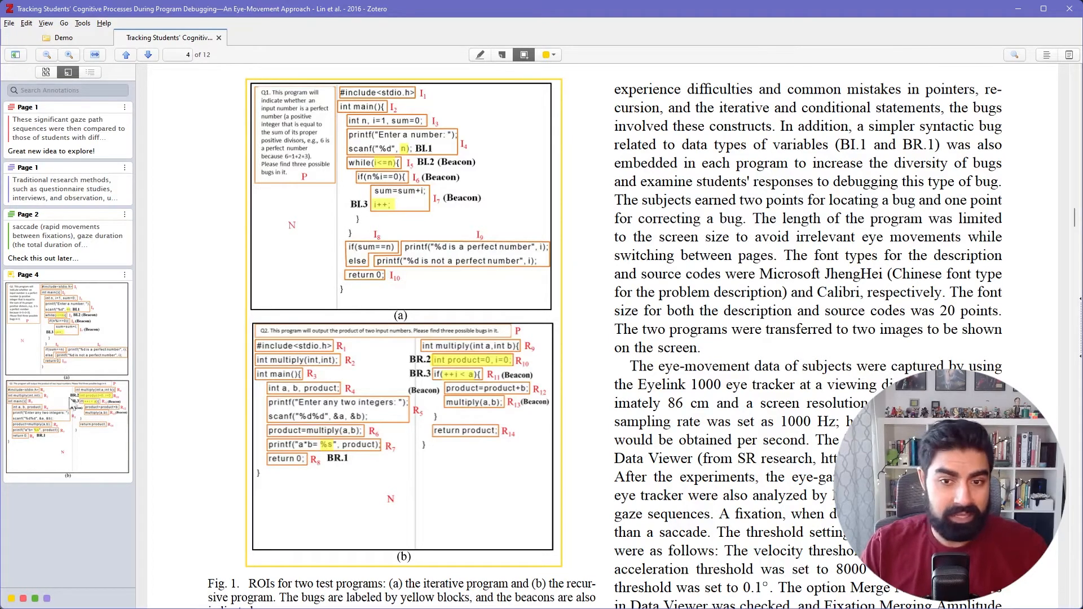
# Add the comment "Interesting figure!" to the area annotation of Fig. 1 on page 4.
pyautogui.click(50, 280)
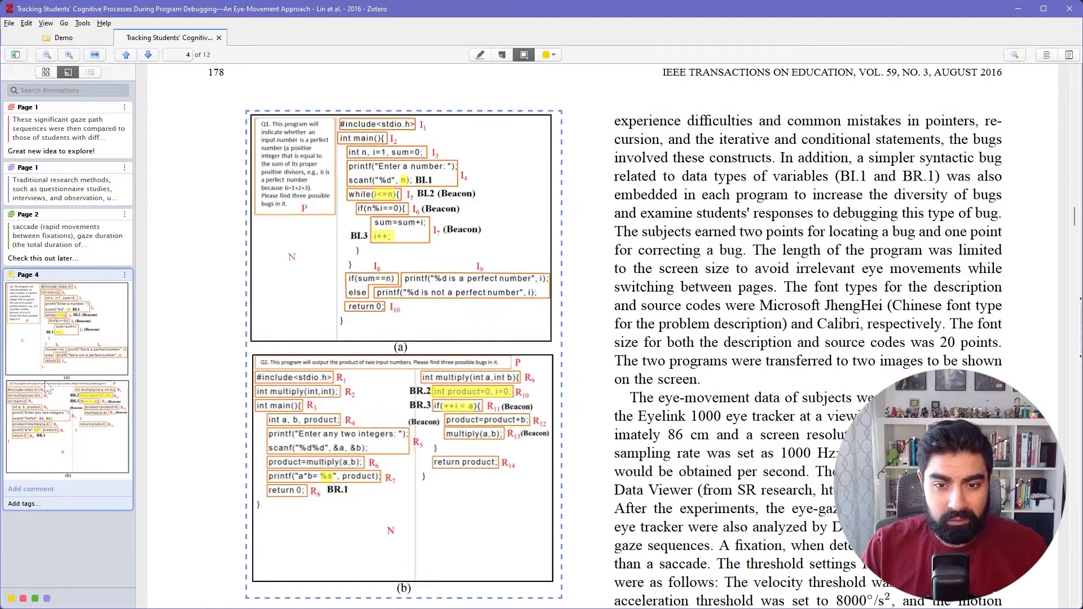
pyautogui.click(37, 488)
pyautogui.write('Inter')
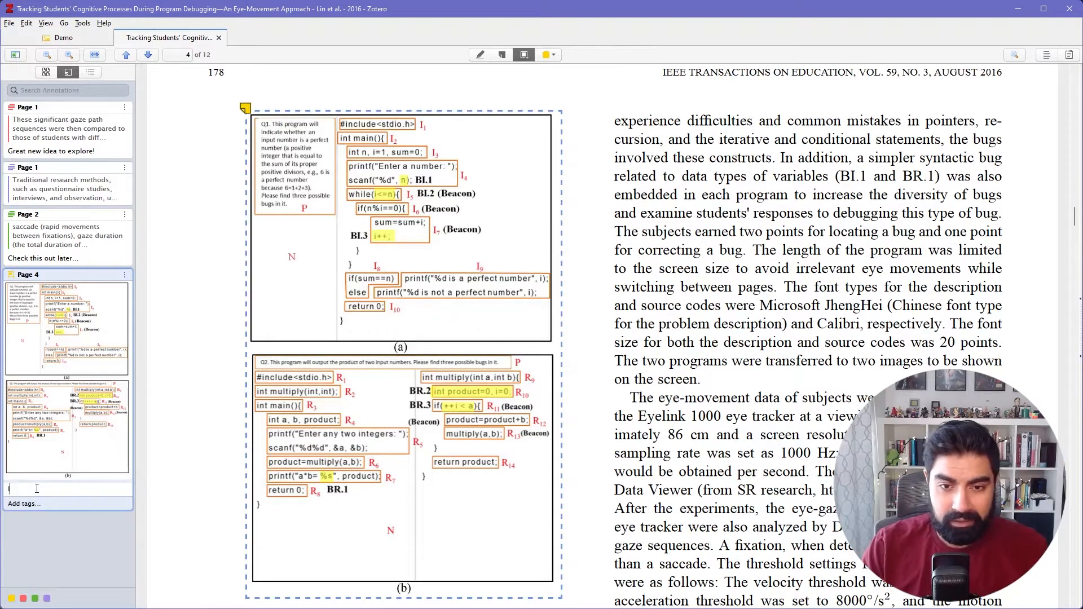
pyautogui.write('esting')
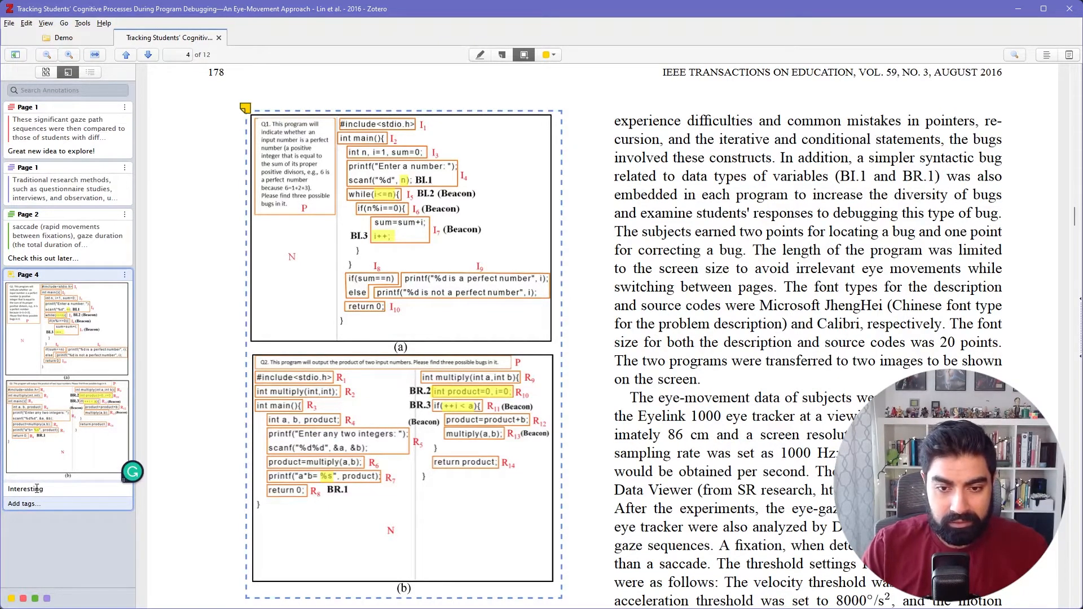
pyautogui.write(' figr')
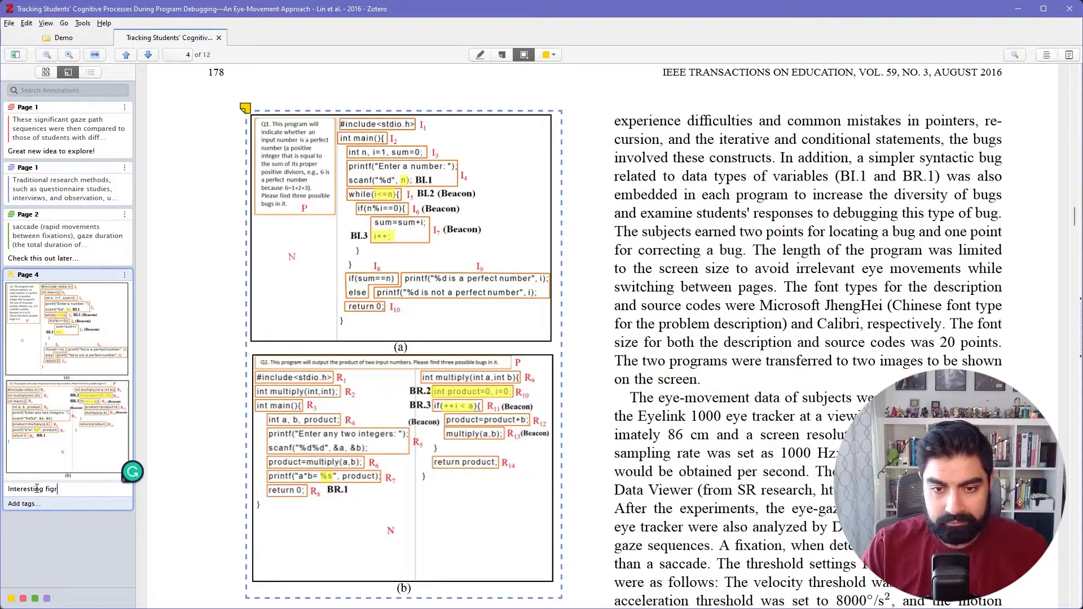
pyautogui.press('BackSpace')
pyautogui.write('ure!')
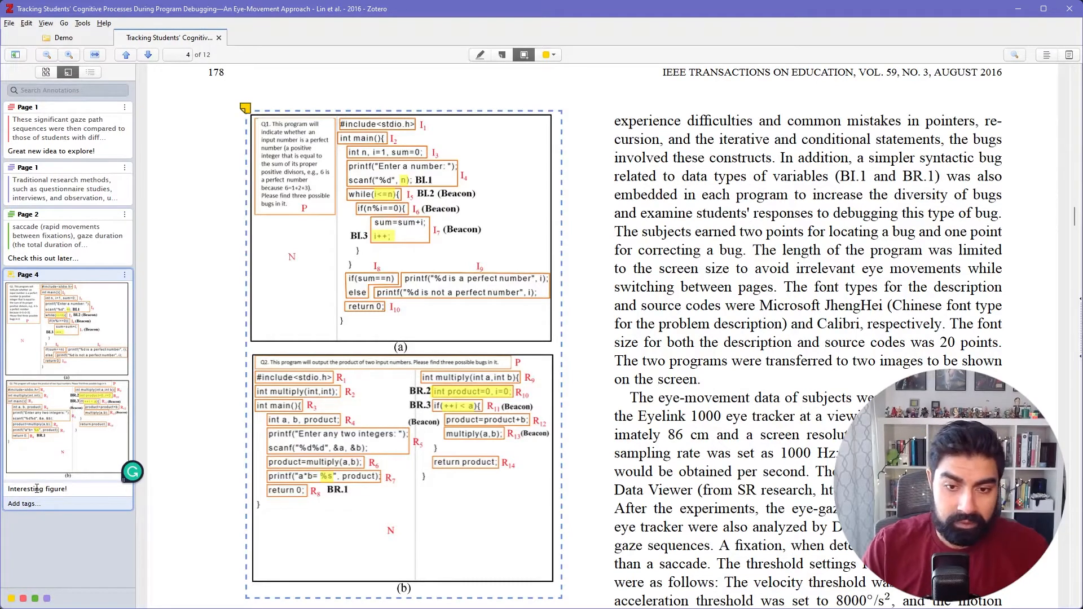
pyautogui.click(60, 541)
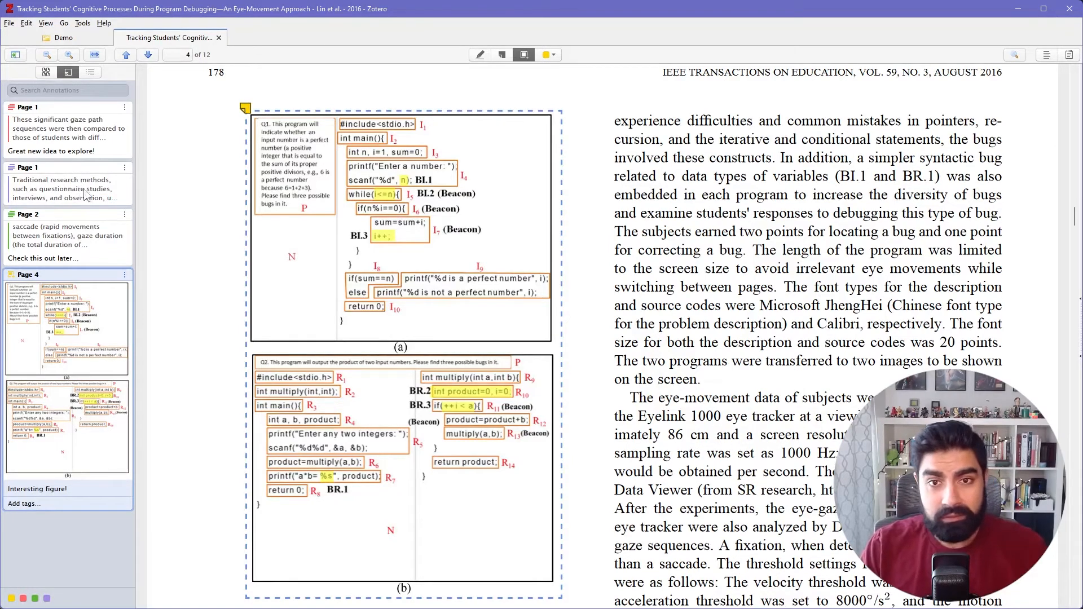
# Create a note from all annotations of the paper "Tracking Students' Cognitive Processes During Program Debugging" in the Demo collection.
pyautogui.click(68, 39)
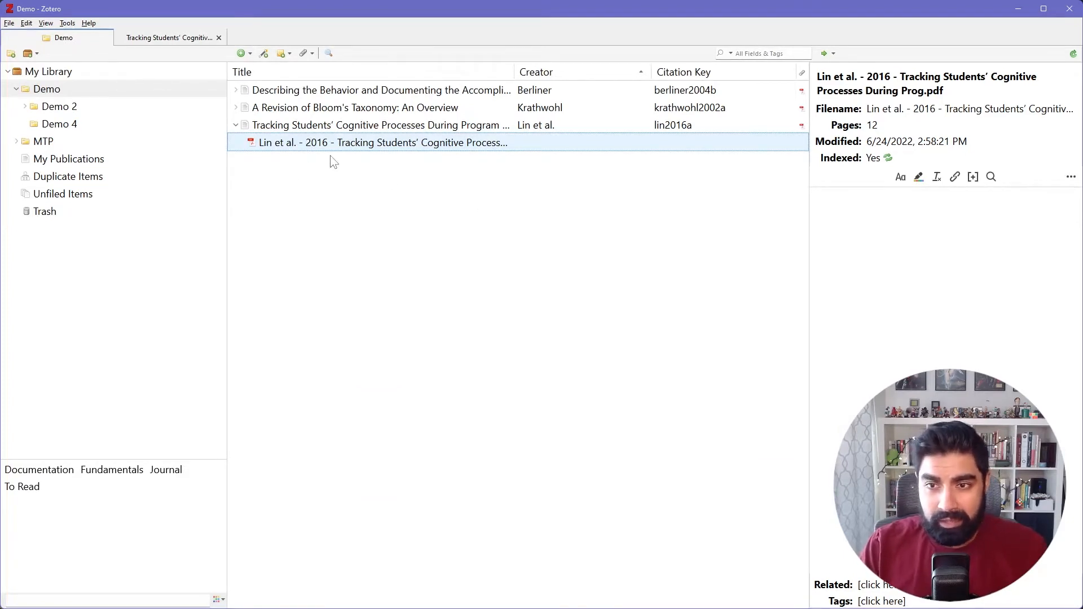
pyautogui.click(282, 125)
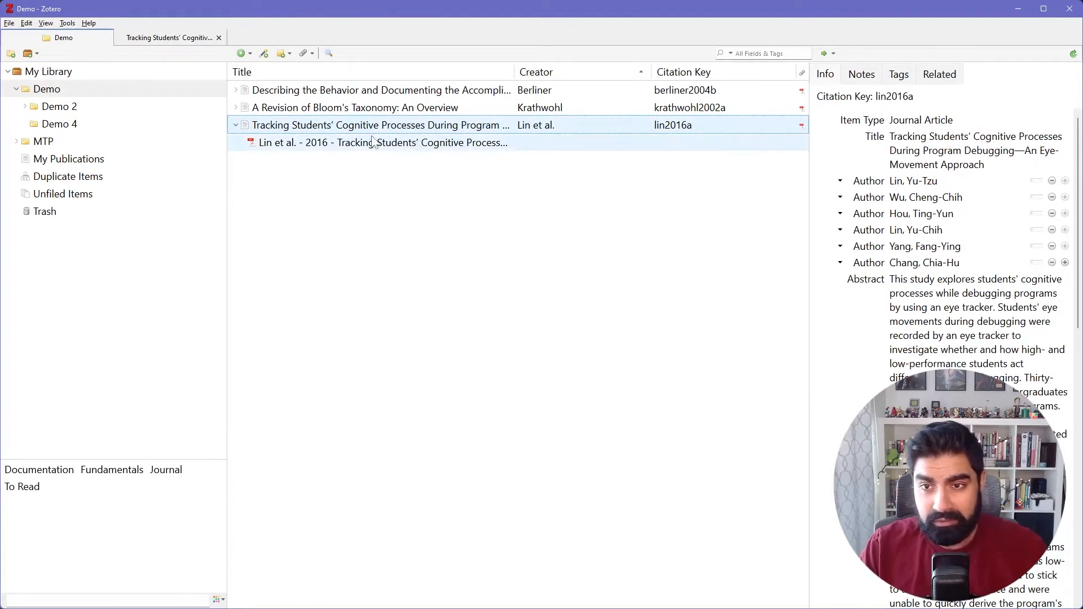
pyautogui.rightClick(319, 125)
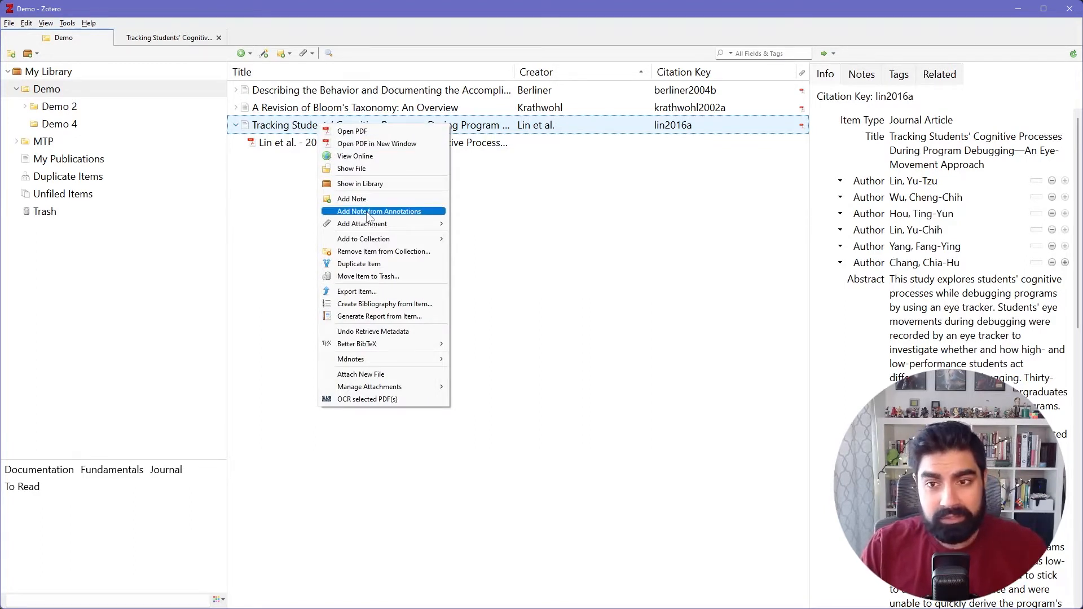
pyautogui.click(419, 212)
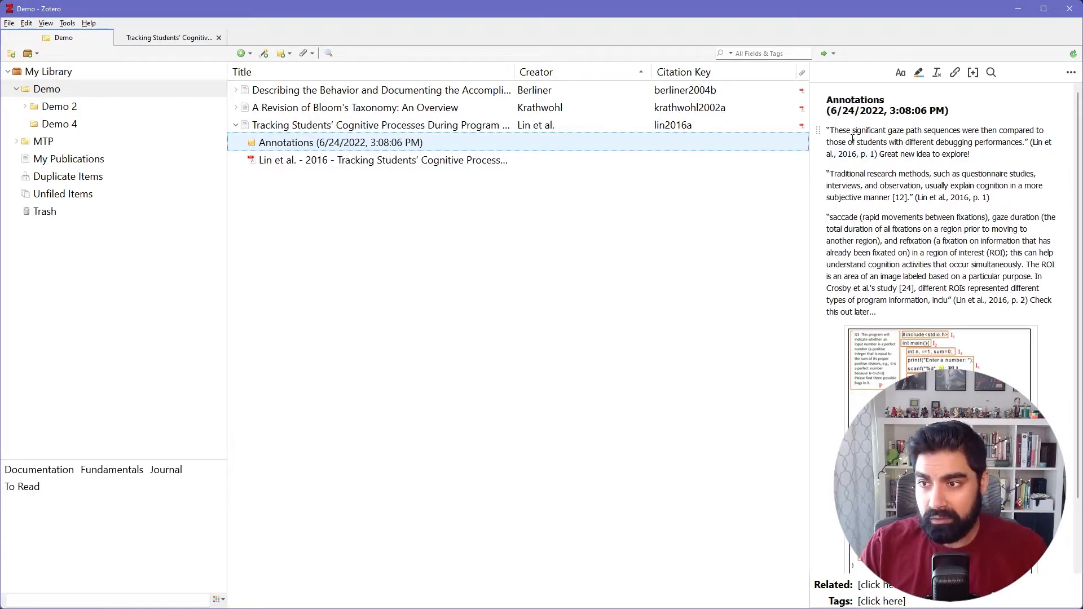
# Examine the quotations, page citations and comments gathered in the new annotations note.
pyautogui.moveTo(827, 128); pyautogui.dragTo(975, 158)
pyautogui.click(880, 154)
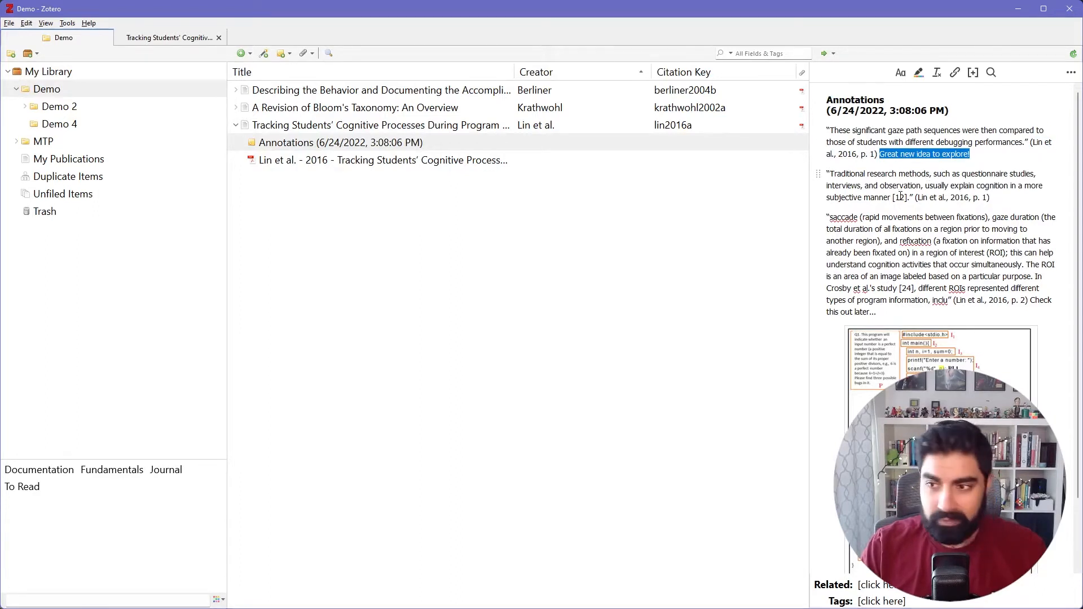
pyautogui.scroll(-2, 927, 174)
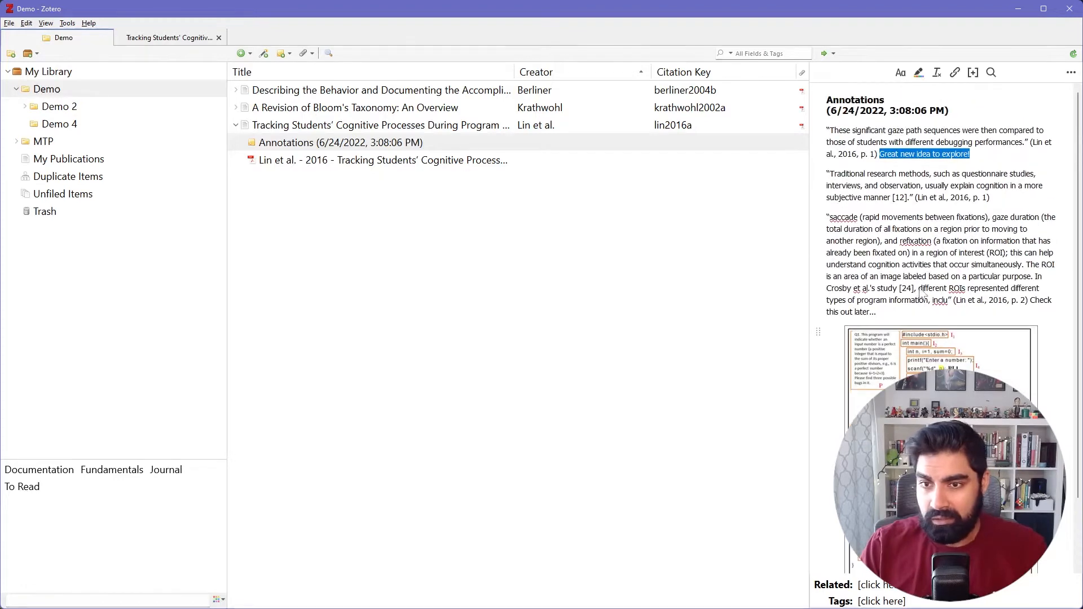
pyautogui.scroll(2, 924, 294)
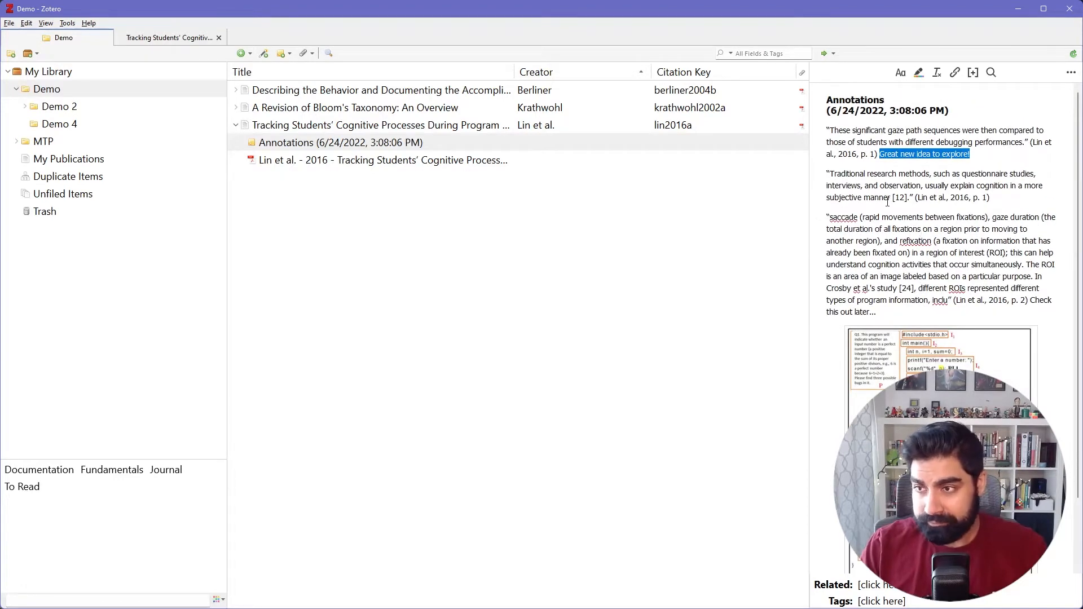
# Copy the entire contents of the annotations note and paste them into the blank document in Word.
pyautogui.click(855, 132)
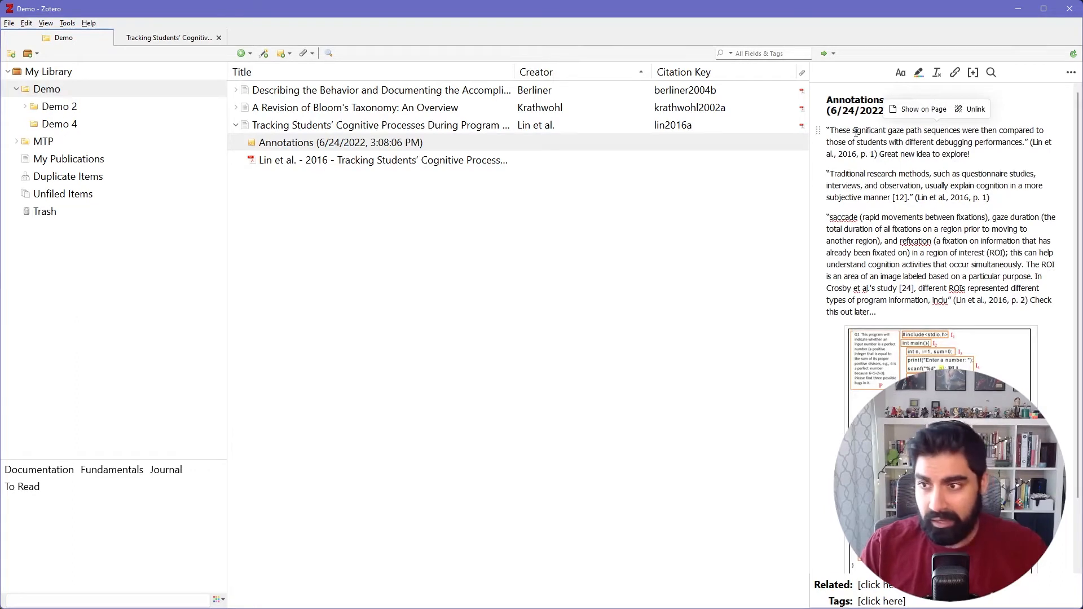
pyautogui.hotkey('ctrl', 'a')
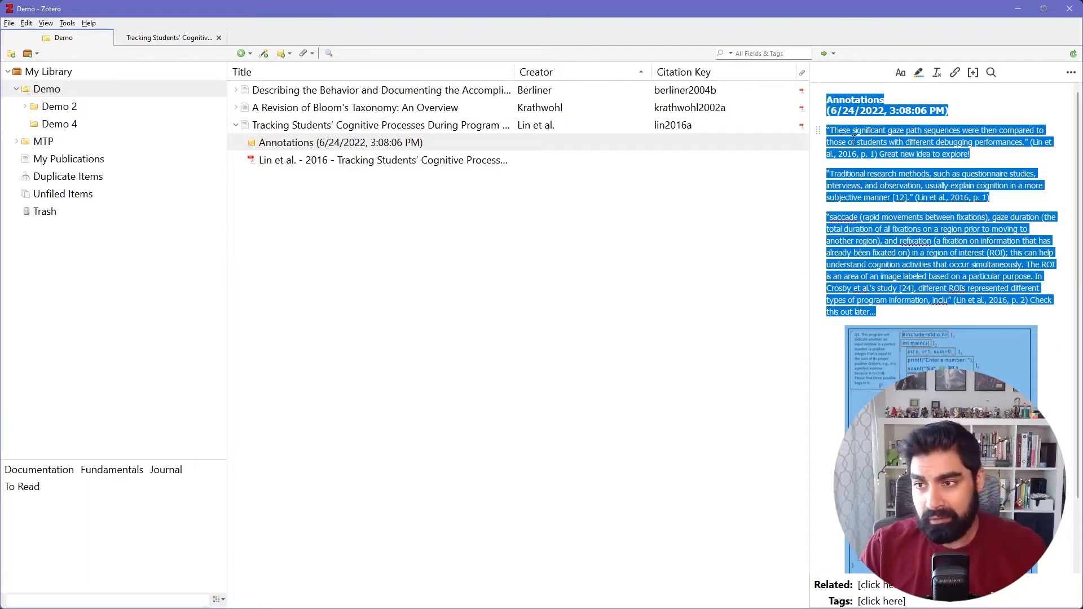
pyautogui.rightClick(854, 140)
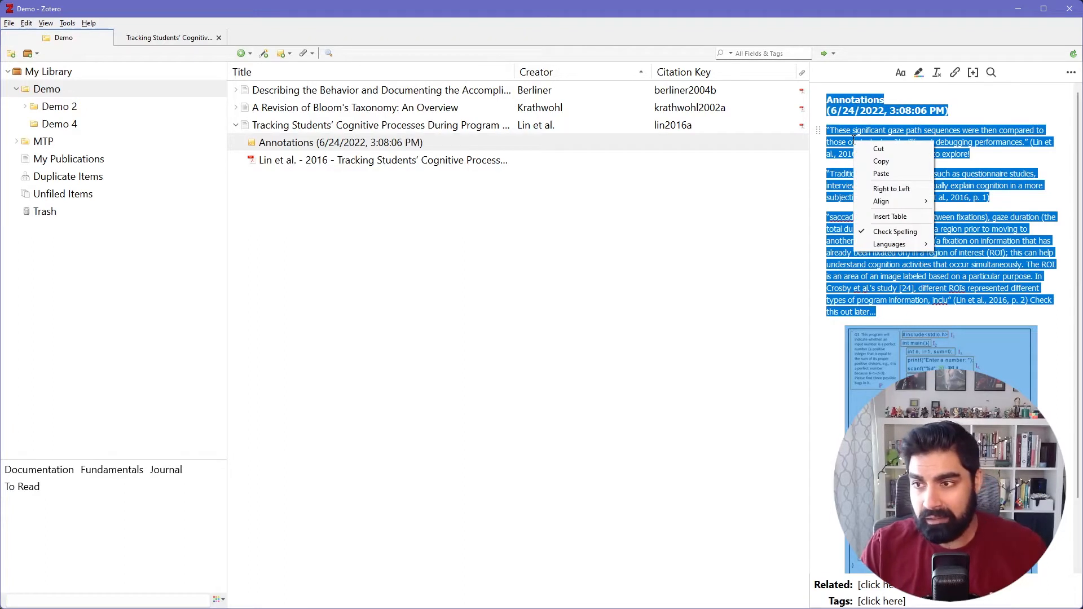
pyautogui.click(905, 163)
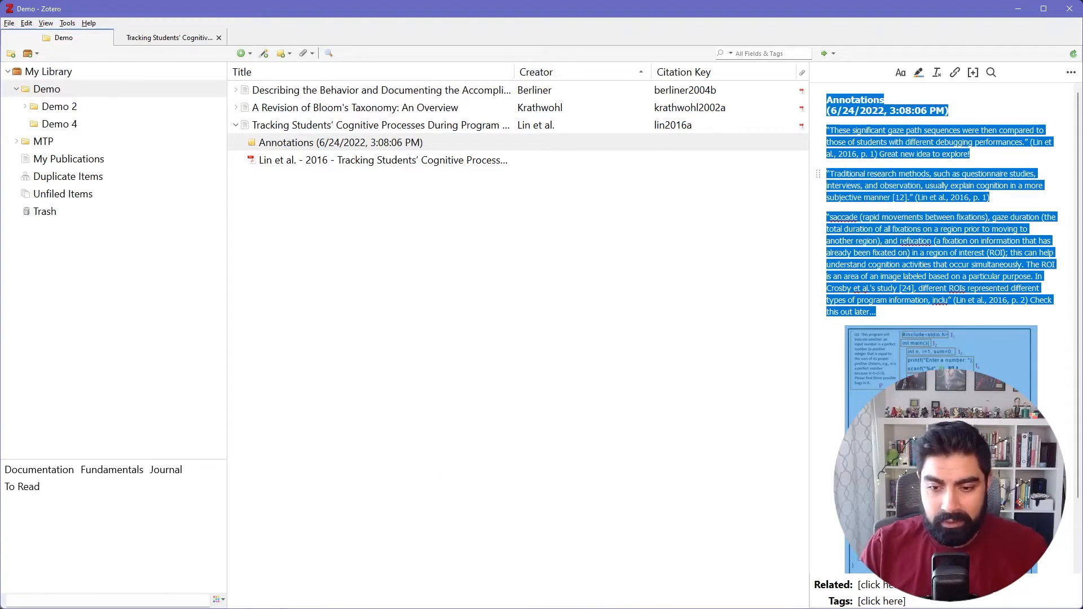
pyautogui.hotkey('alt', 'Tab')
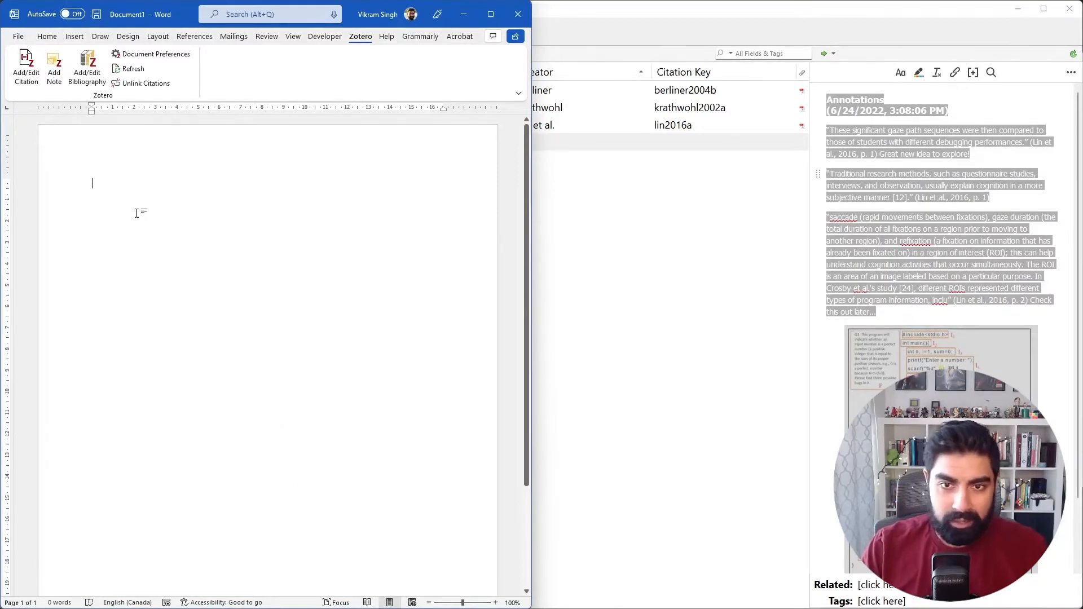
pyautogui.hotkey('ctrl', 'v')
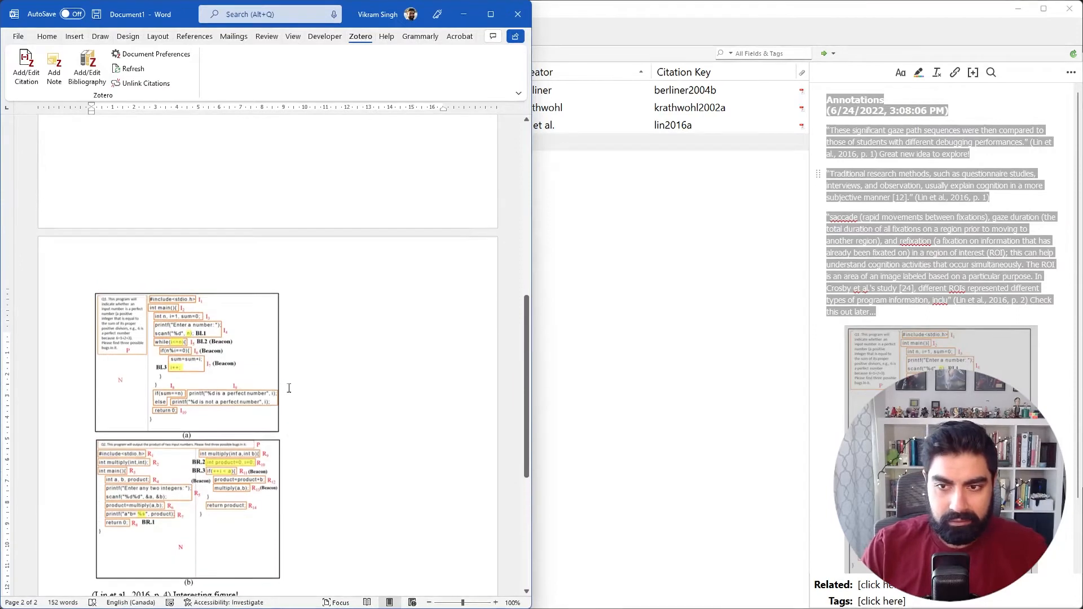
# Examine the first pasted annotation in Word, including its quotation, citation and the comment "Great new idea to explore!".
pyautogui.scroll(6, 288, 388)
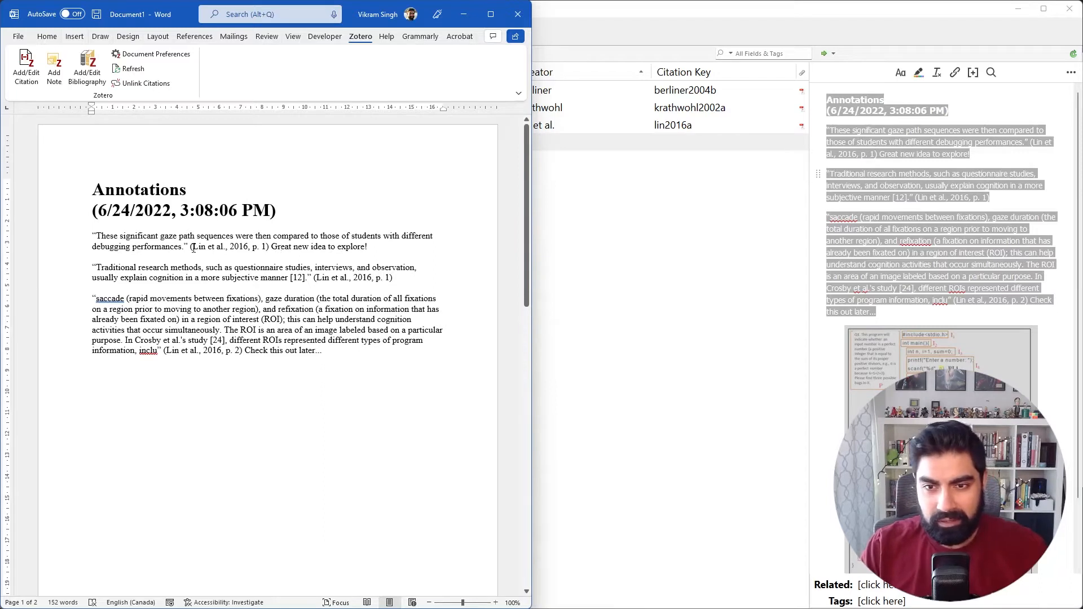
pyautogui.moveTo(198, 249); pyautogui.dragTo(93, 236)
pyautogui.doubleClick(239, 247)
pyautogui.click(273, 249)
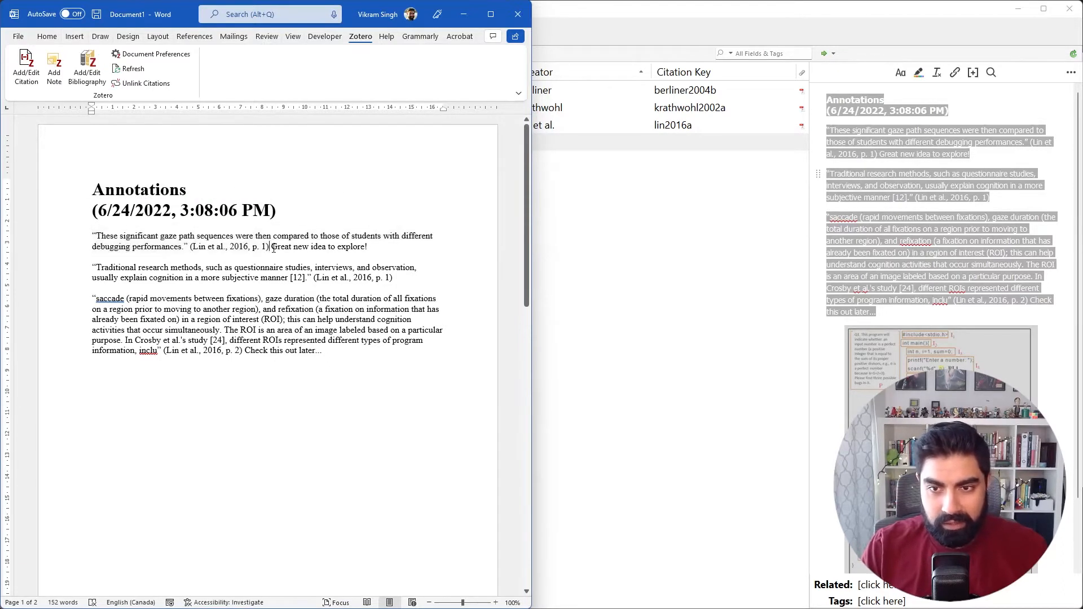
pyautogui.moveTo(274, 248); pyautogui.dragTo(361, 251)
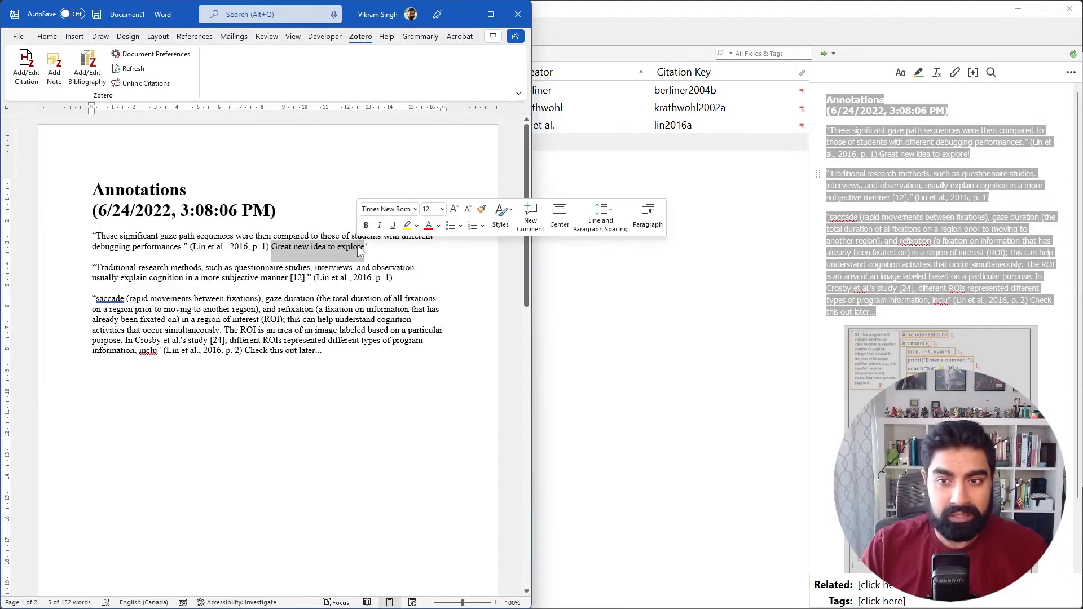
pyautogui.click(372, 251)
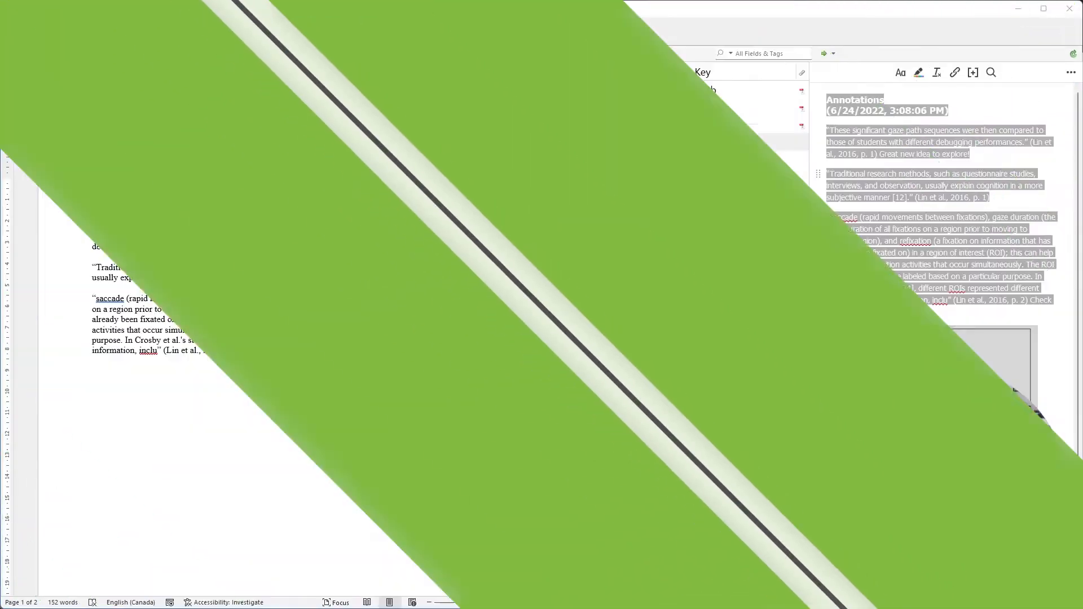
# Delete all the pasted annotation content from the Word document.
pyautogui.click(325, 350)
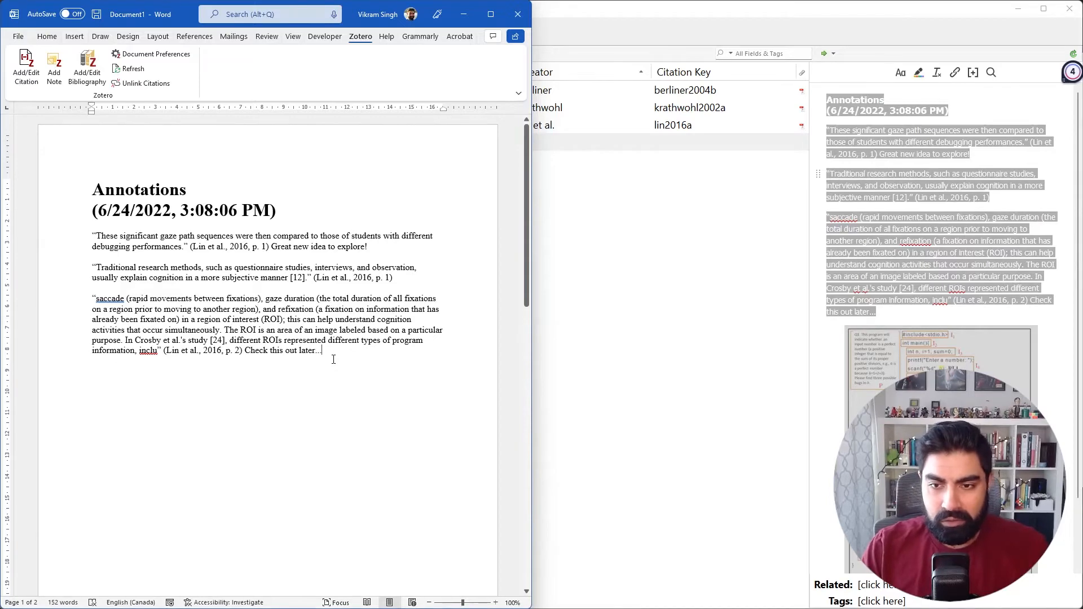
pyautogui.scroll(-10, 353, 352)
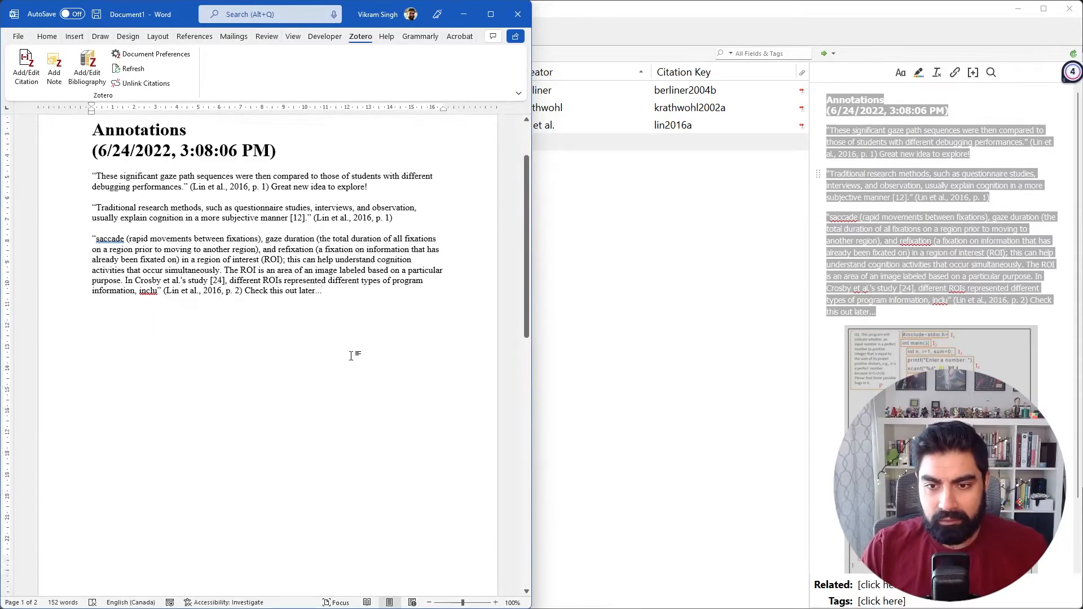
pyautogui.scroll(9, 317, 335)
pyautogui.scroll(2, 317, 335)
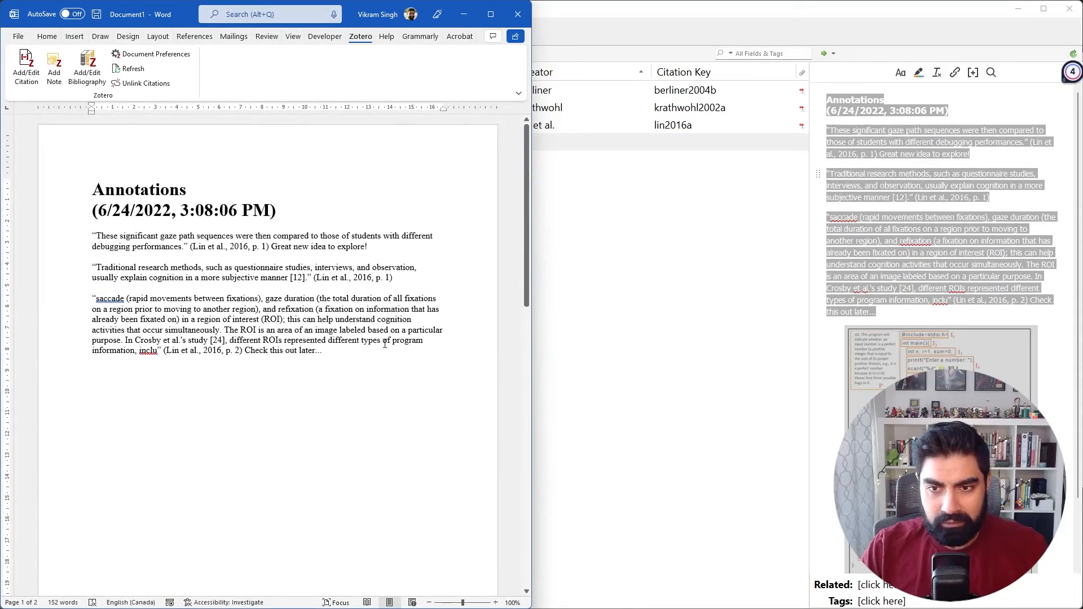
pyautogui.hotkey('ctrl', 'a')
pyautogui.press('Delete')
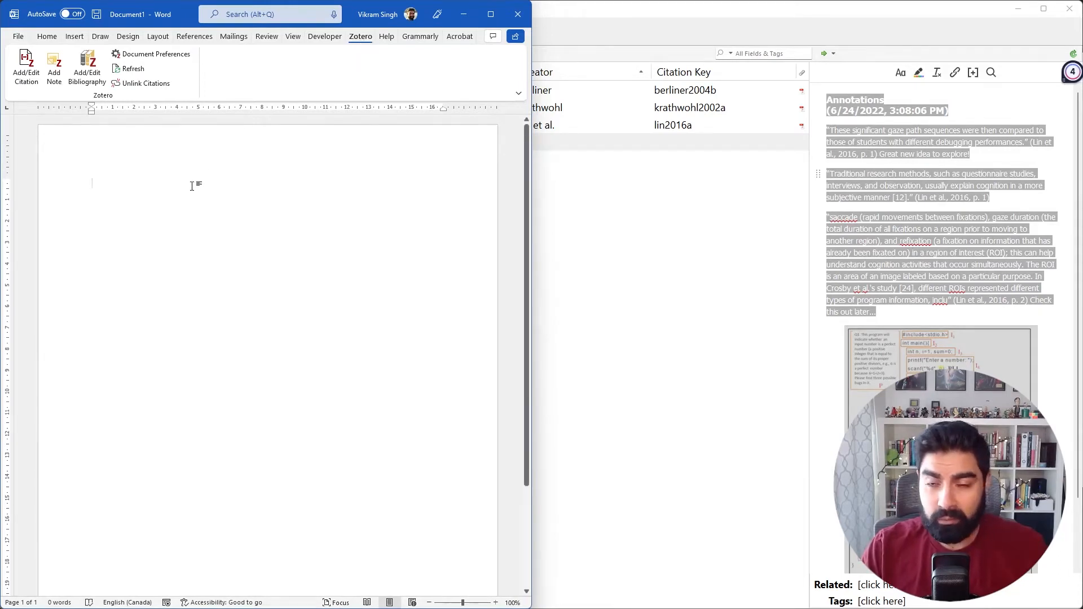
# Bring up the list of installed extensions in Zotero's Add-ons Manager to check the Word integration, and return to Word.
pyautogui.click(607, 32)
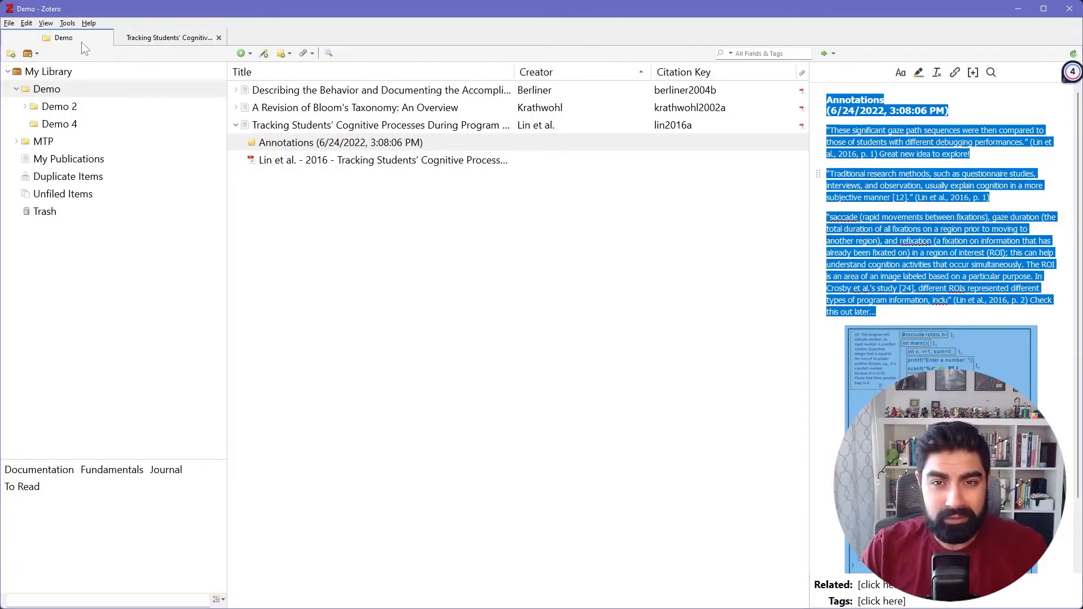
pyautogui.click(68, 24)
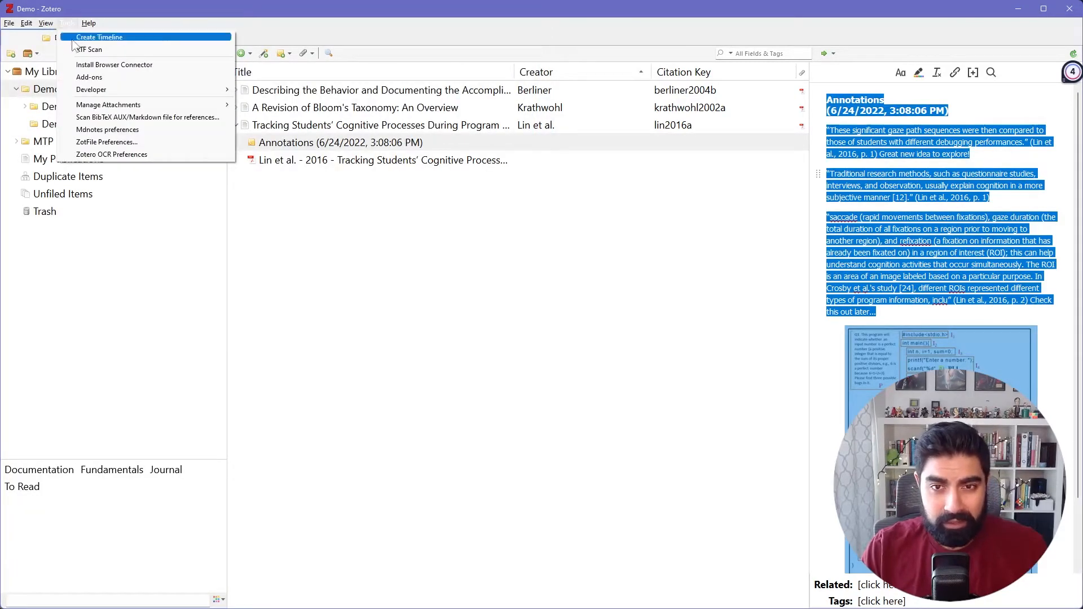
pyautogui.click(89, 77)
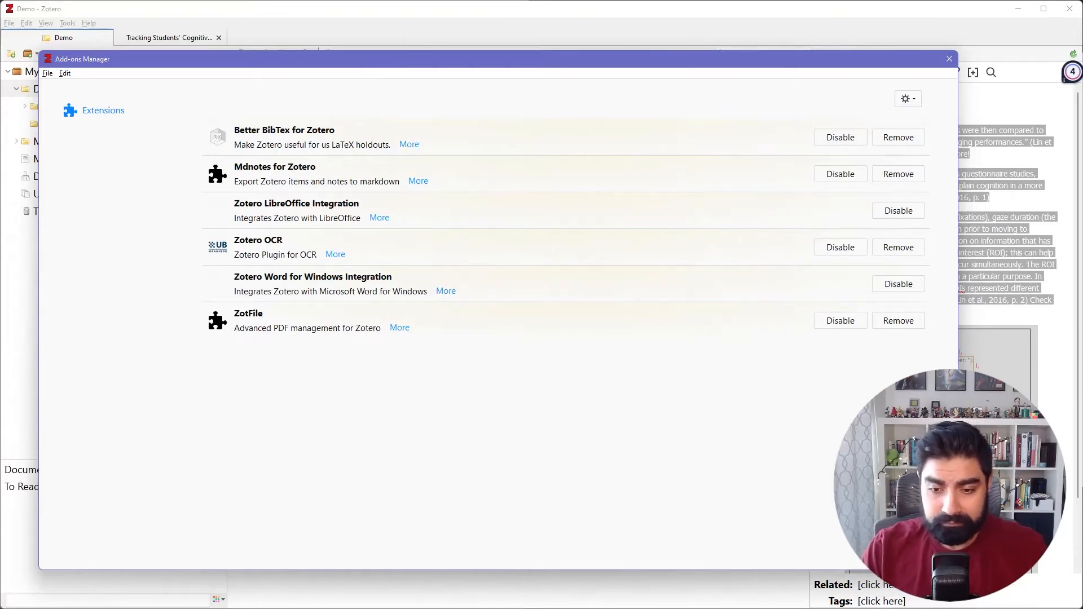
pyautogui.hotkey('alt', 'Tab')
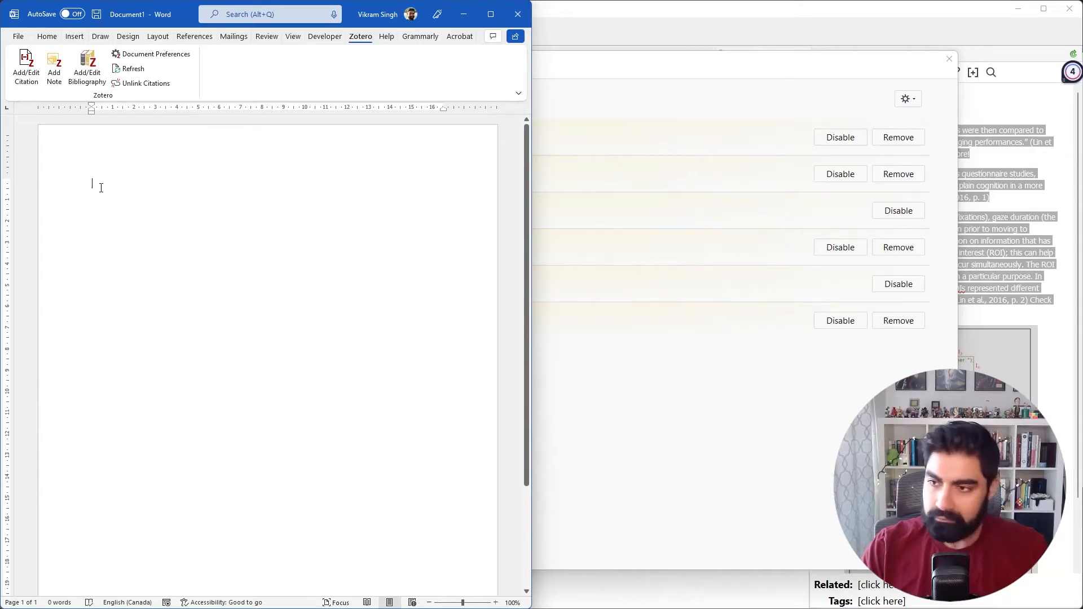
pyautogui.write('Kra')
pyautogui.press('BackSpace')
pyautogui.press('BackSpace')
pyautogui.press('BackSpace')
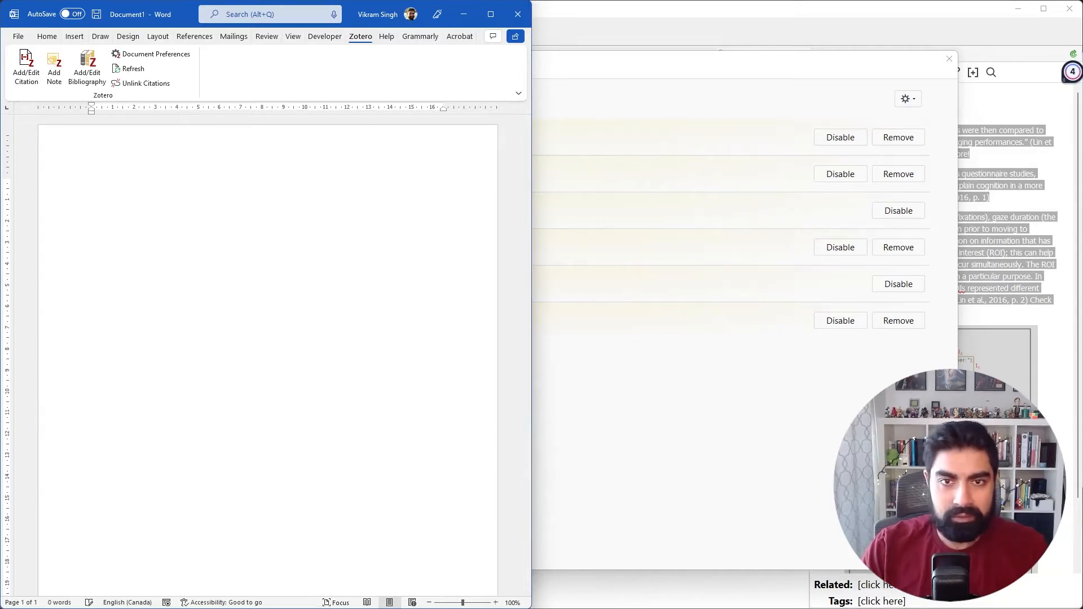
# Widen the Word window and reset the empty paragraph's formatting to regular Calibri (Body) at size 11.
pyautogui.click(47, 36)
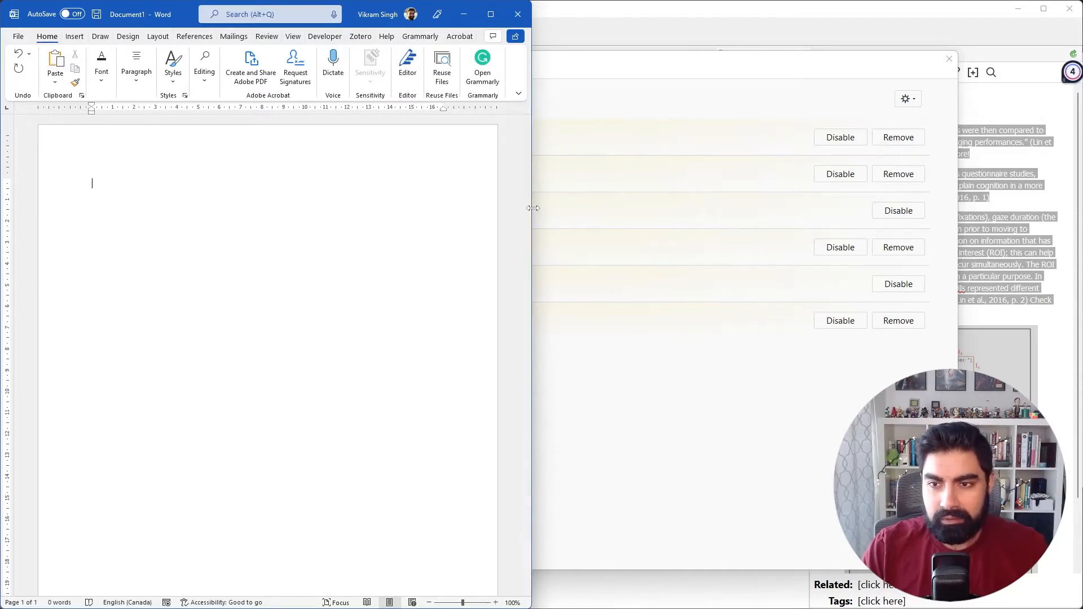
pyautogui.moveTo(533, 208); pyautogui.dragTo(715, 210)
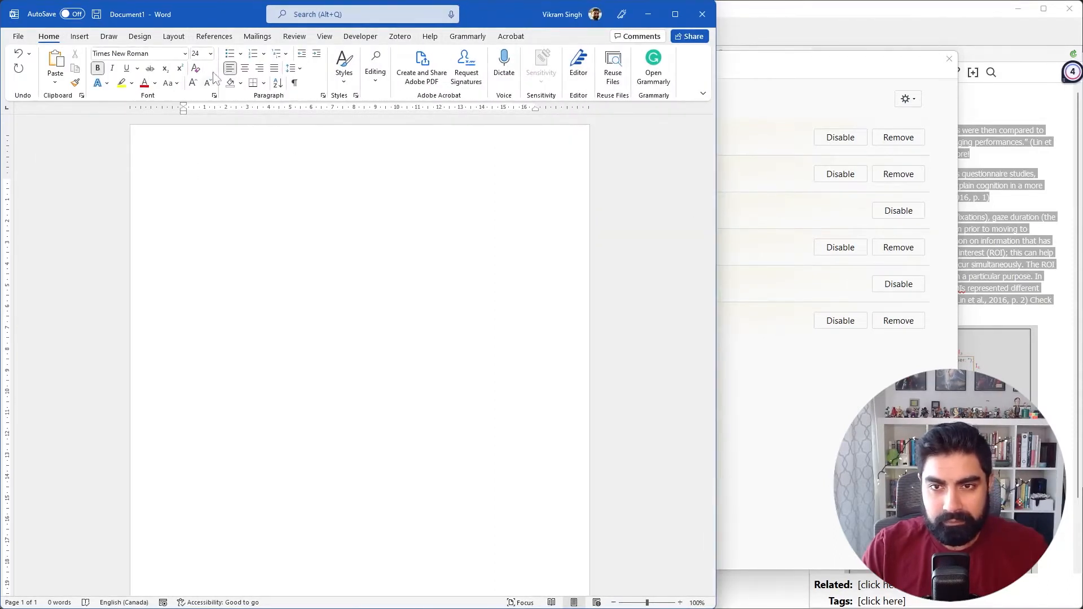
pyautogui.click(210, 53)
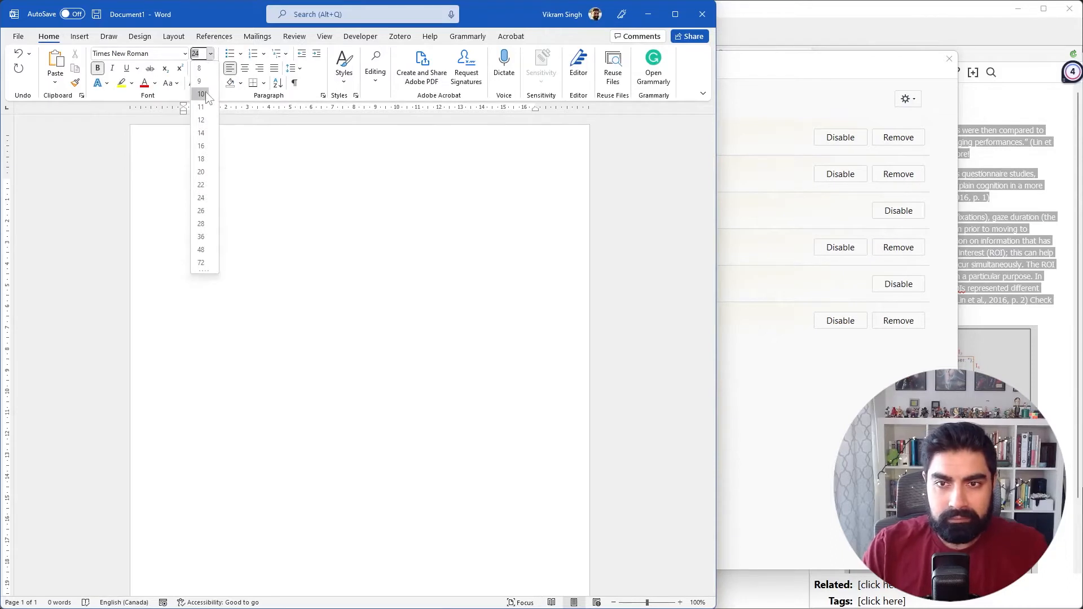
pyautogui.click(150, 138)
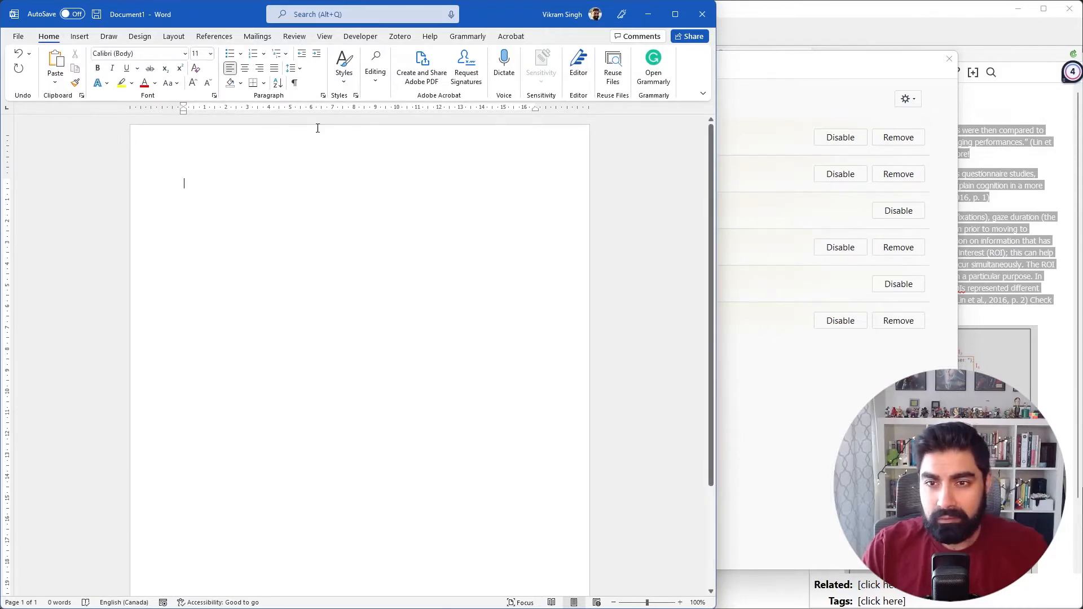
pyautogui.click(343, 65)
pyautogui.click(254, 184)
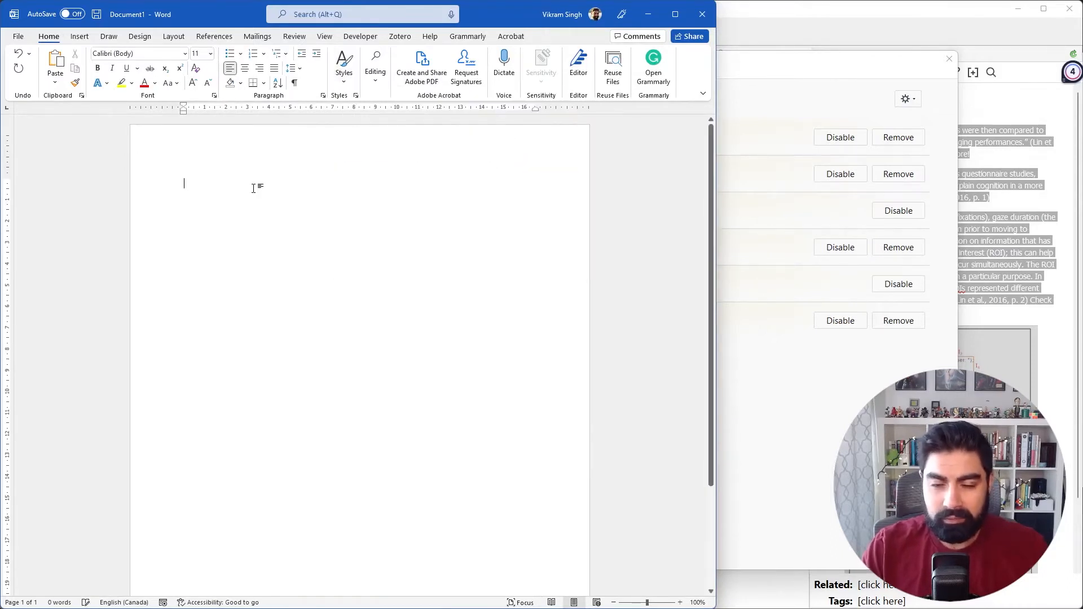
# Begin a sentence in the empty Word document with the narrative citation "Krathwohl (2002) states".
pyautogui.write('Kr')
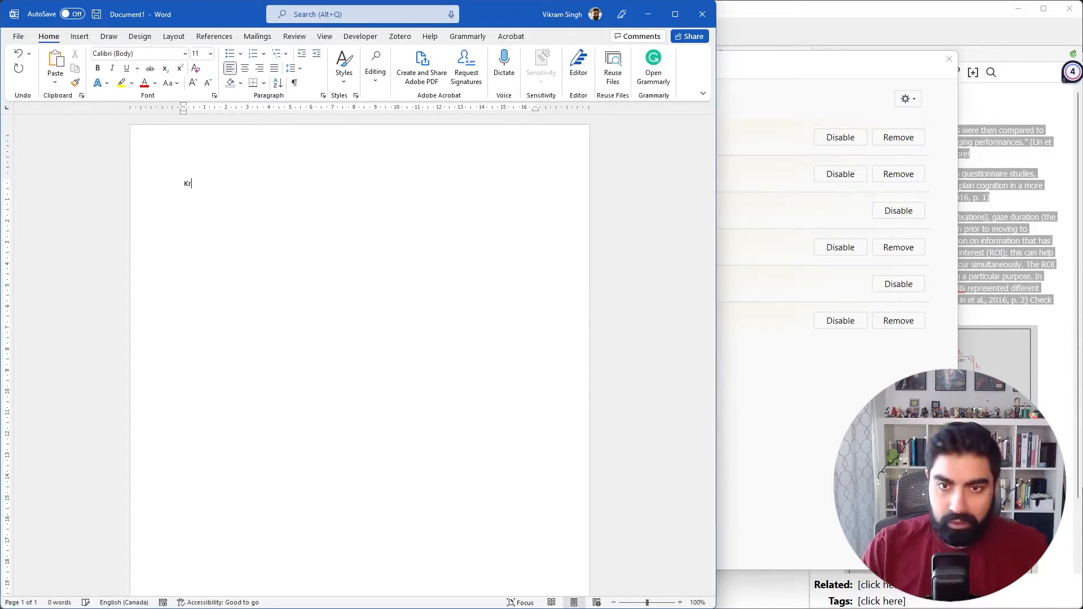
pyautogui.write('athwo')
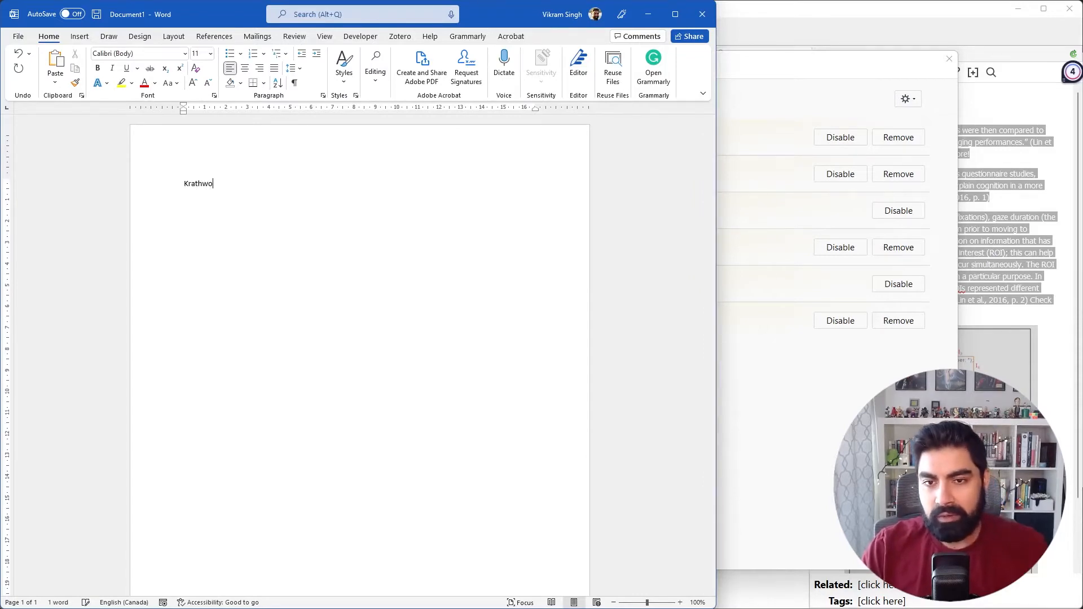
pyautogui.write('hl (2')
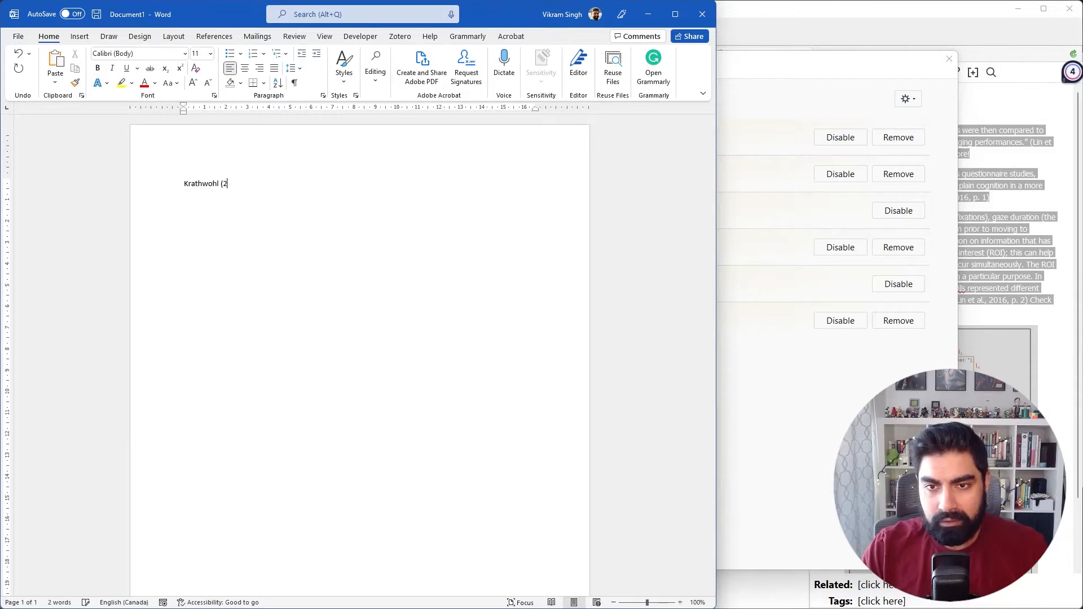
pyautogui.write('002')
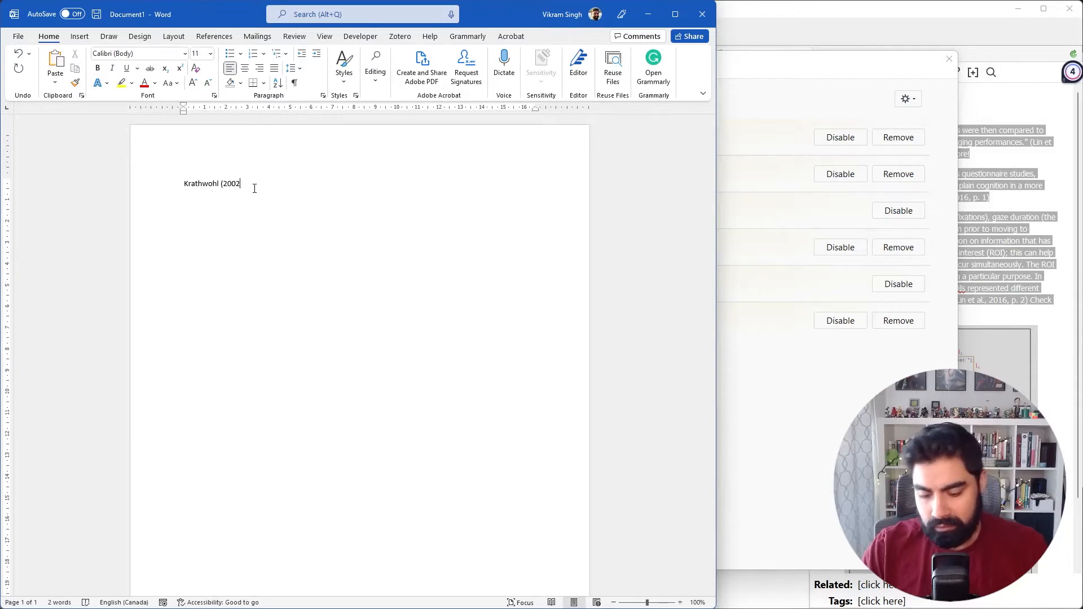
pyautogui.write(')  state')
pyautogui.press('BackSpace')
pyautogui.press('BackSpace')
pyautogui.press('BackSpace')
pyautogui.write('states.')
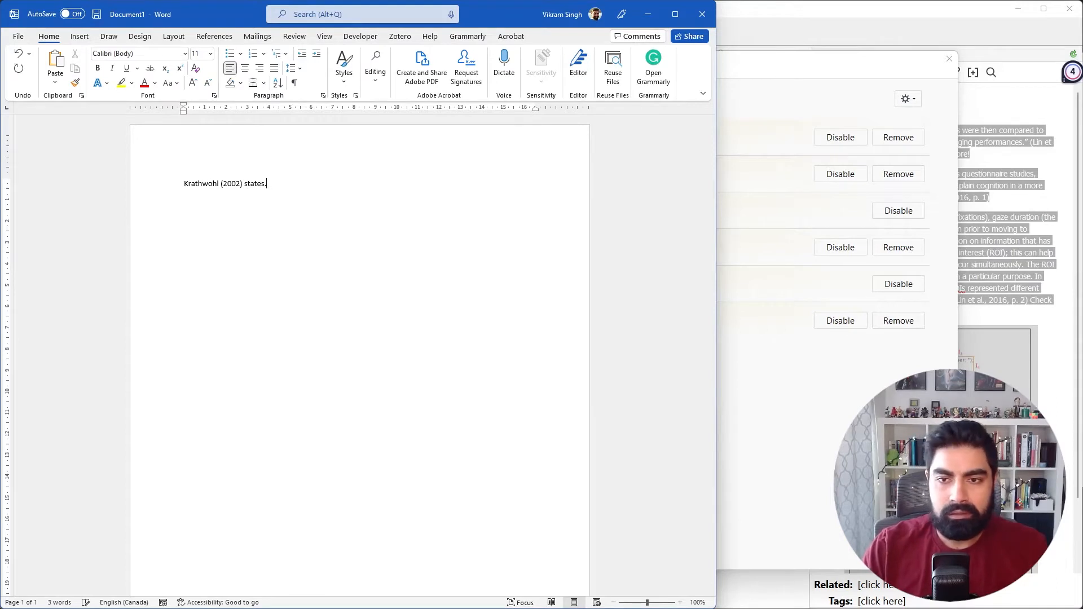
pyautogui.write('.. that B')
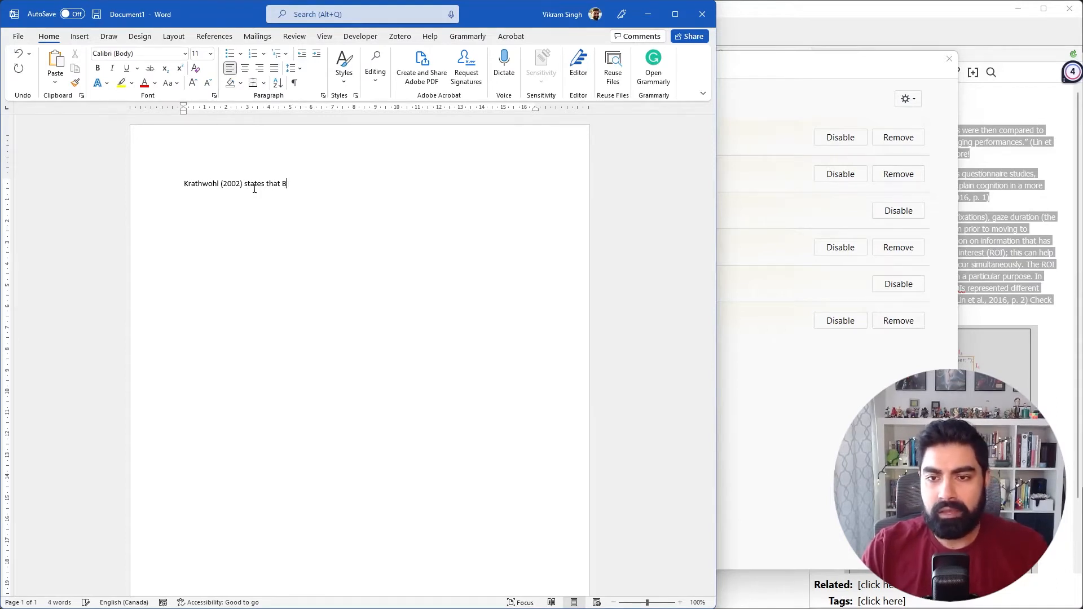
pyautogui.write("loom's T")
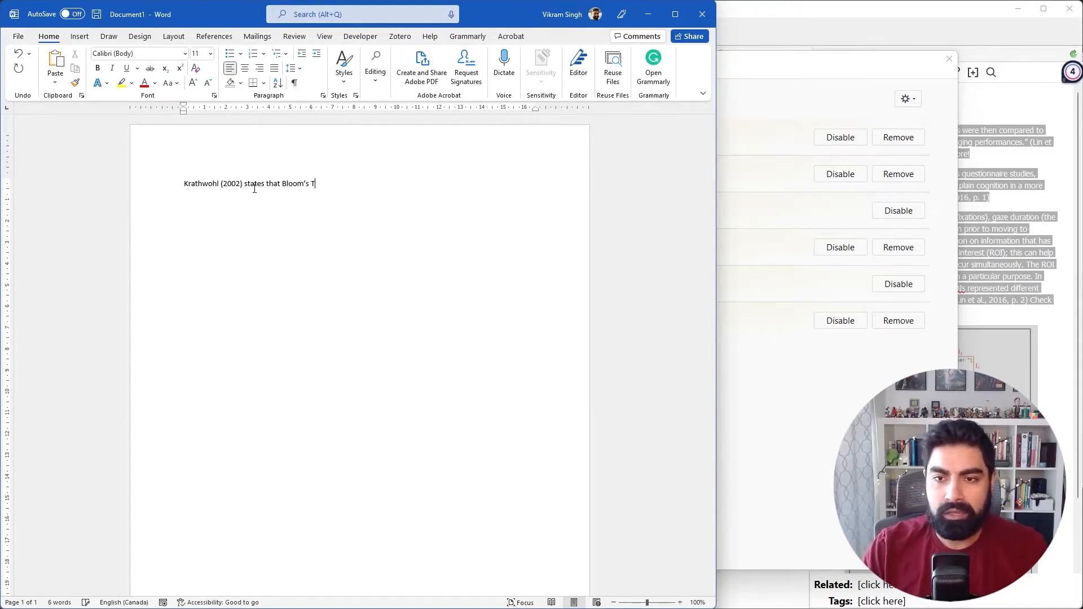
# Complete the sentence with "that Bloom's taxonomy is awesome.".
pyautogui.press('BackSpace')
pyautogui.write('taxonomy is')
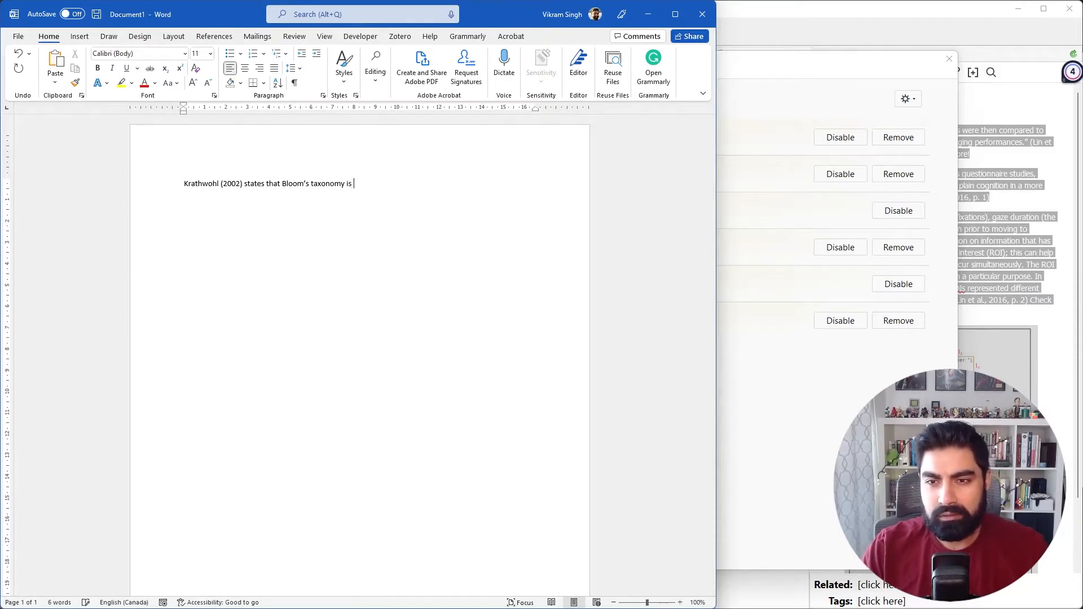
pyautogui.write('awsome')
pyautogui.press('BackSpace')
pyautogui.press('BackSpace')
pyautogui.press('BackSpace')
pyautogui.press('BackSpace')
pyautogui.write('e')
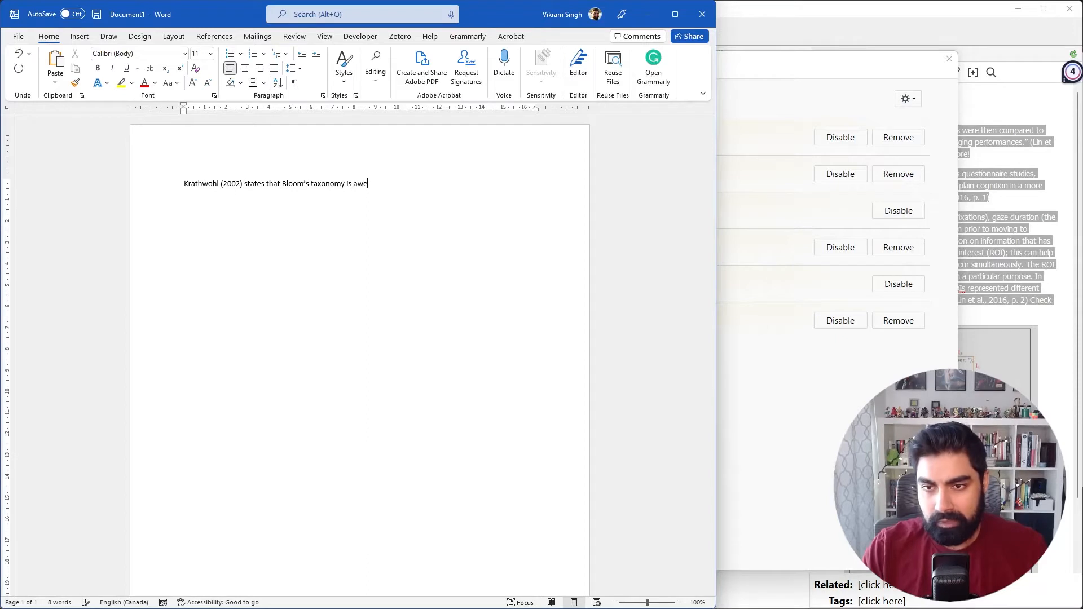
pyautogui.write('some.')
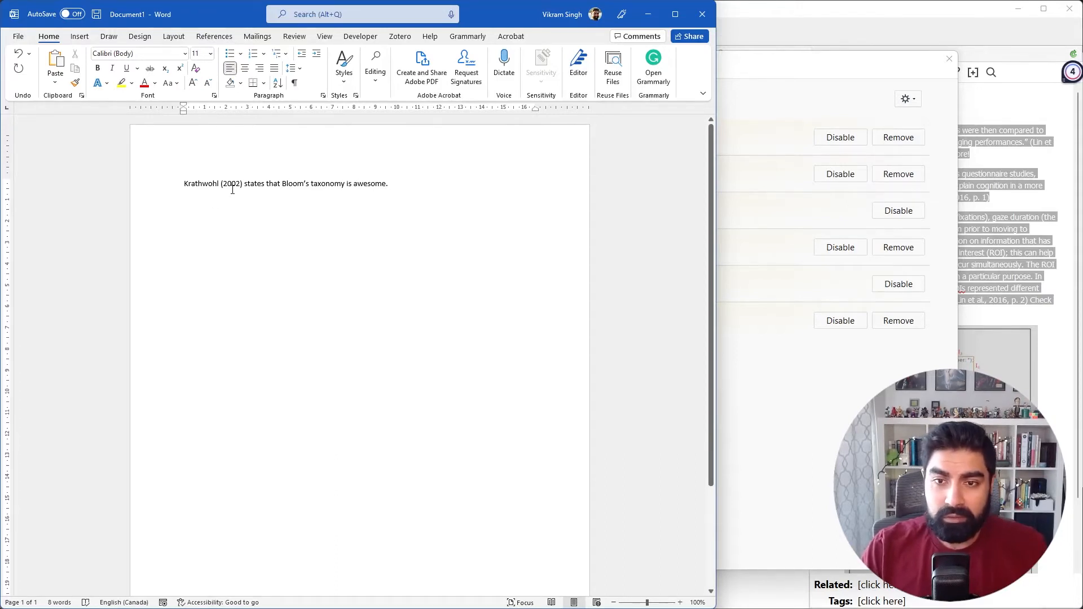
pyautogui.moveTo(196, 183); pyautogui.dragTo(241, 184)
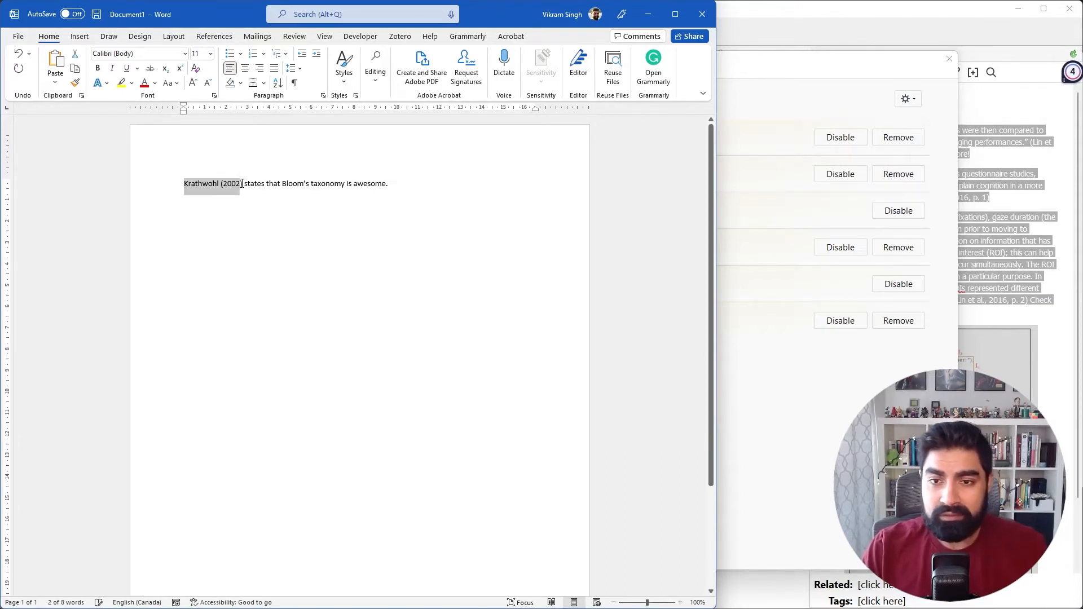
pyautogui.click(241, 184)
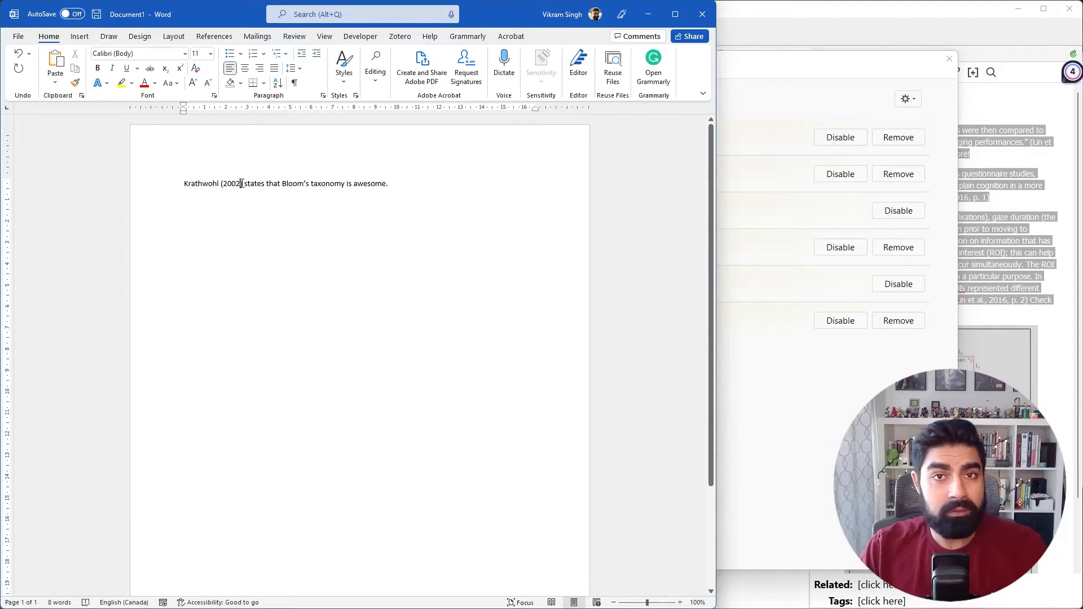
pyautogui.doubleClick(194, 183)
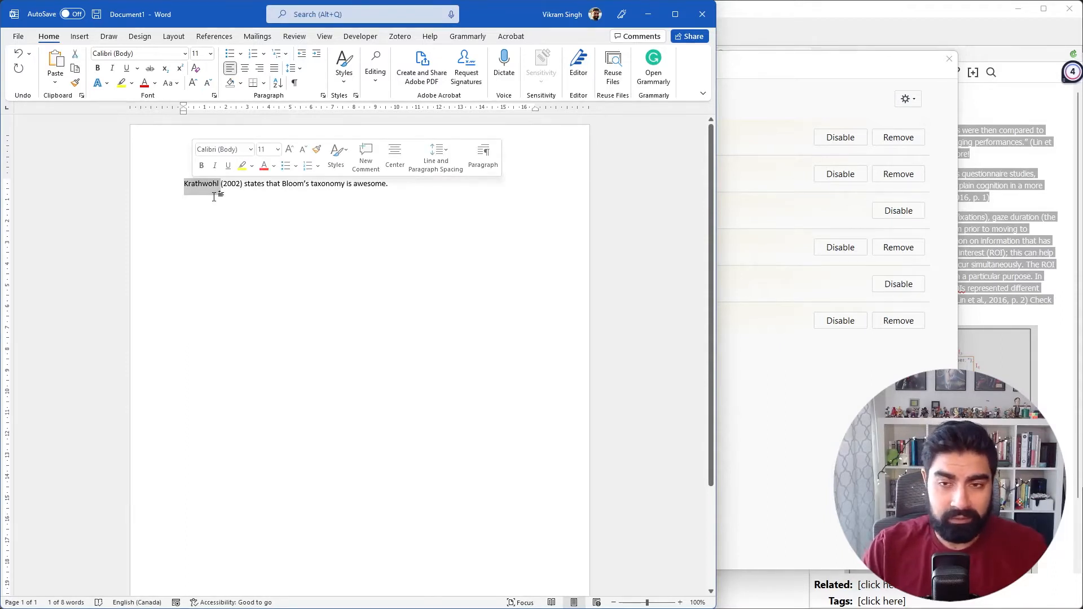
pyautogui.doubleClick(236, 184)
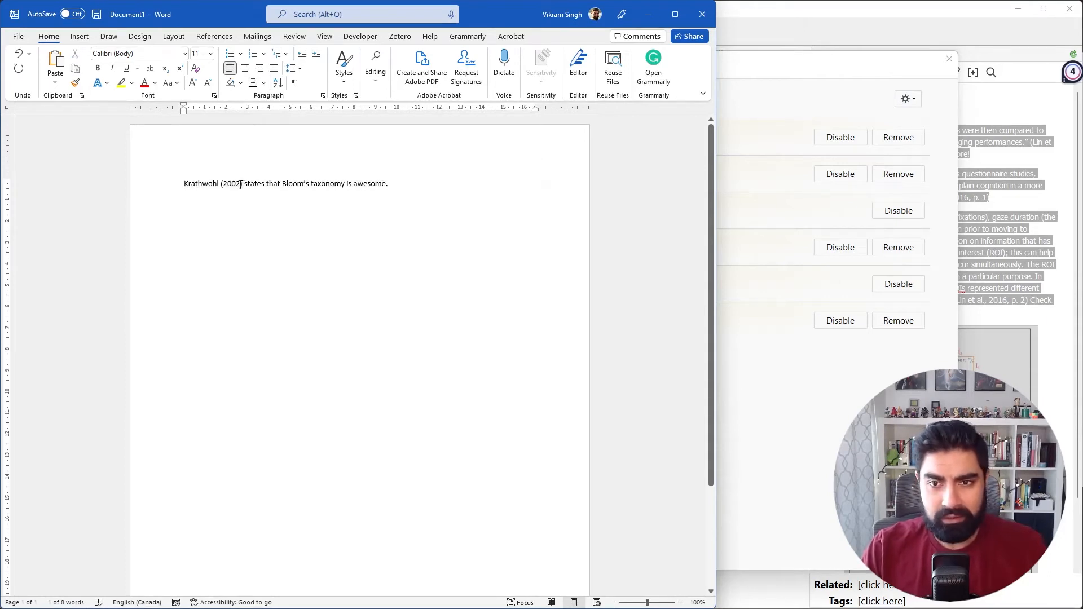
pyautogui.doubleClick(237, 184)
pyautogui.click(257, 190)
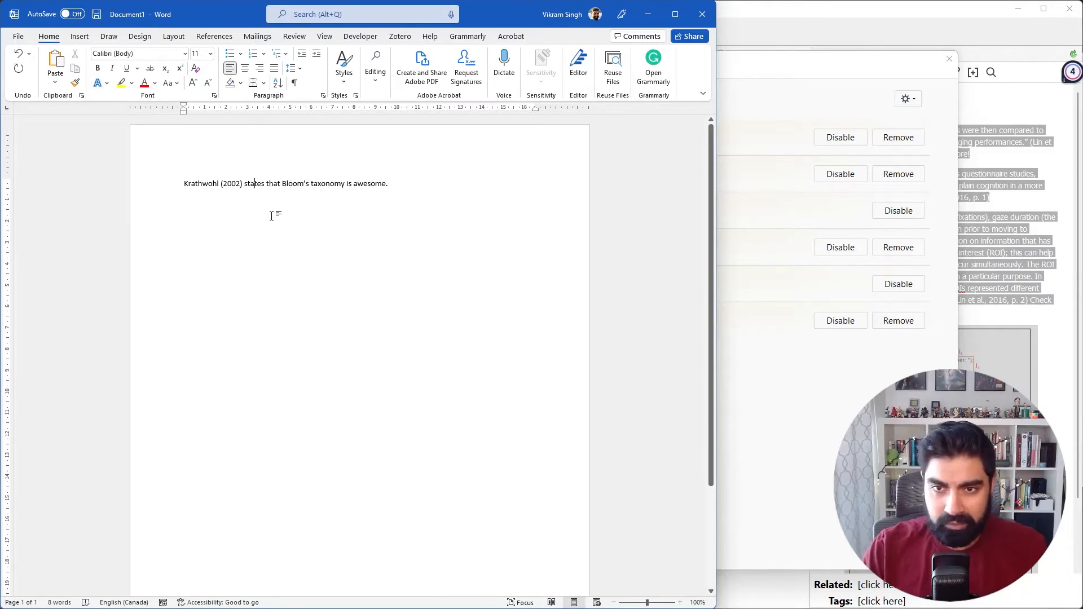
# Duplicate the sentence on a new line and strip its opening, cutting "Krathwohl (2002)" for reuse and deleting "states that".
pyautogui.moveTo(389, 184); pyautogui.dragTo(186, 186)
pyautogui.hotkey('ctrl', 'c')
pyautogui.click(389, 201)
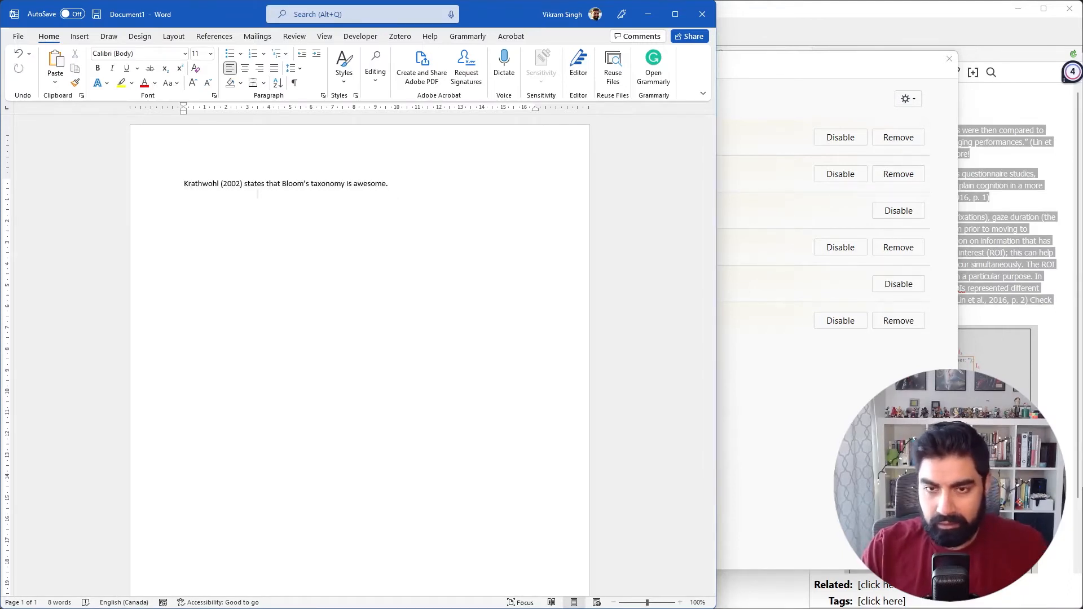
pyautogui.hotkey('ctrl', 'v')
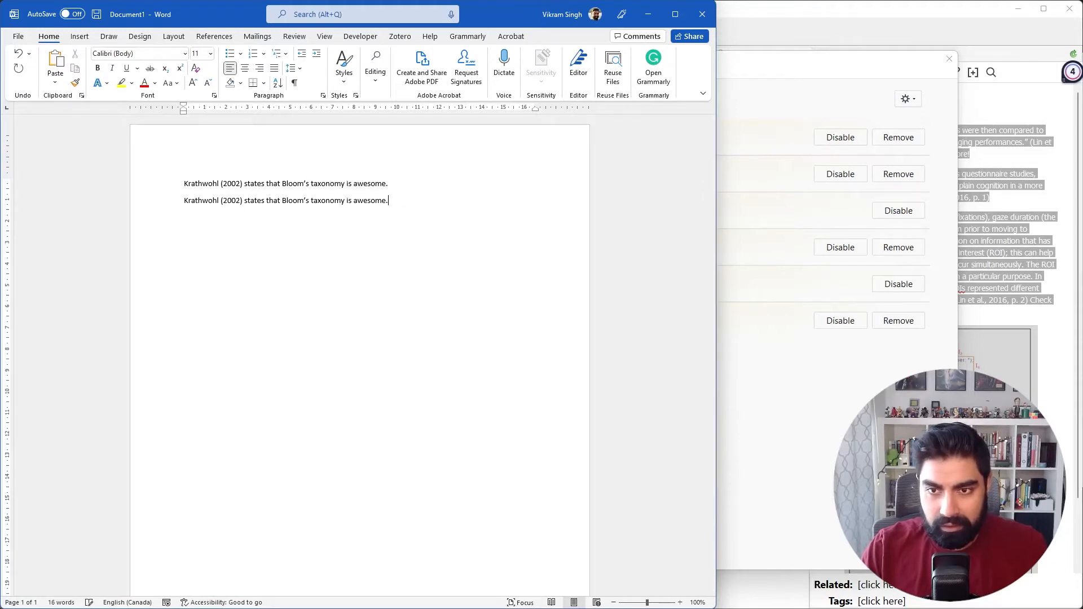
pyautogui.moveTo(282, 201); pyautogui.dragTo(159, 200)
pyautogui.click(191, 202)
pyautogui.press('BackSpace')
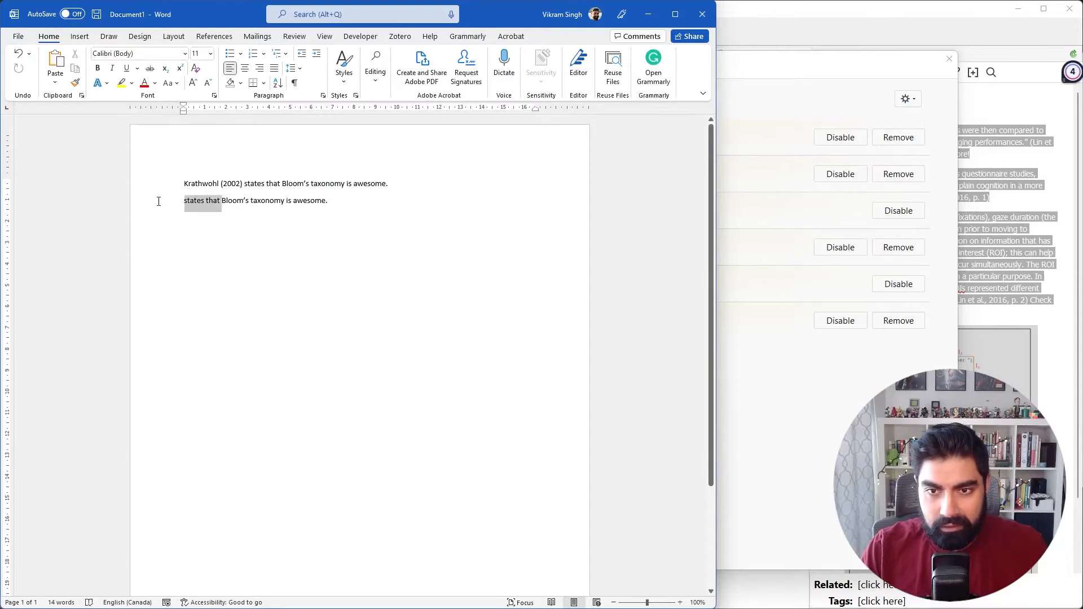
pyautogui.press('BackSpace')
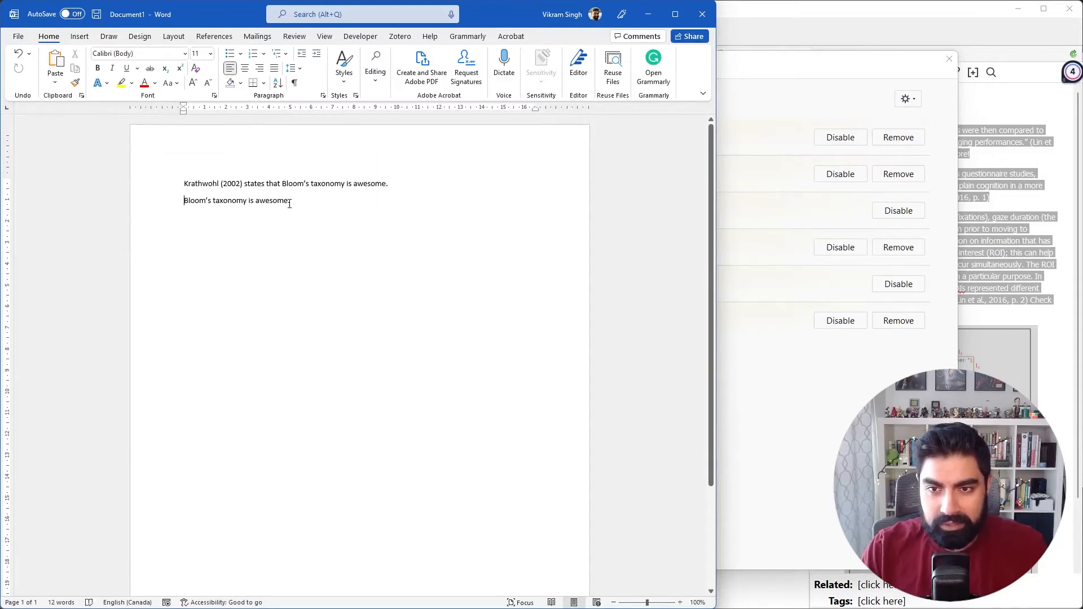
# Add the parenthetical citation "(Krathwohl, 2002)" before the second sentence's period, reusing the cut author and year.
pyautogui.write('()')
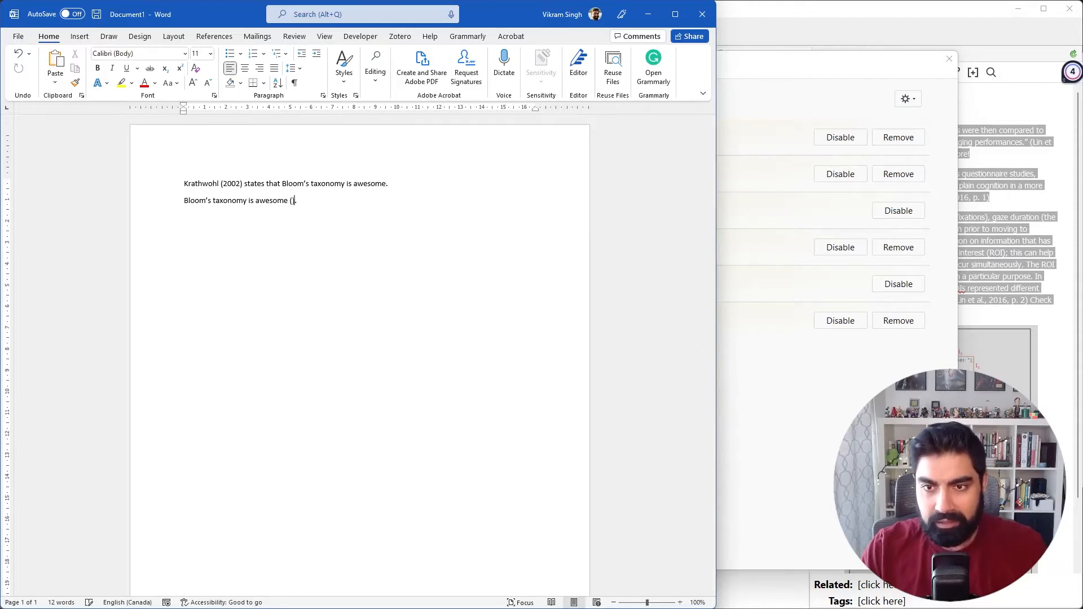
pyautogui.press('Left')
pyautogui.hotkey('ctrl', 'v')
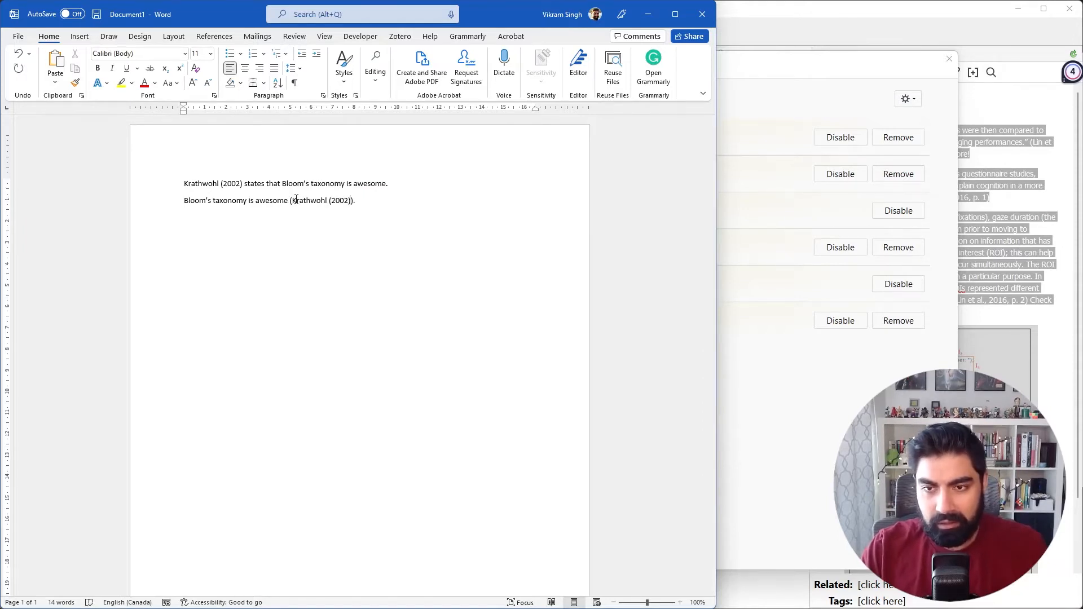
pyautogui.press('BackSpace')
pyautogui.press('Left')
pyautogui.press('Left')
pyautogui.press('Left')
pyautogui.press('Left')
pyautogui.press('BackSpace')
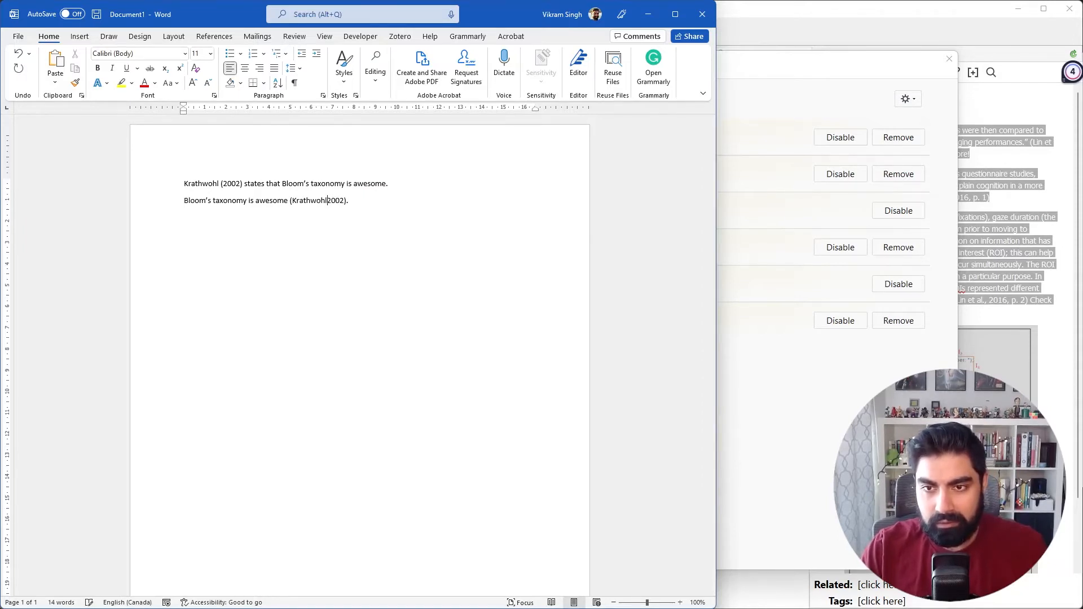
pyautogui.write(',')
pyautogui.press('Right')
pyautogui.press('Right')
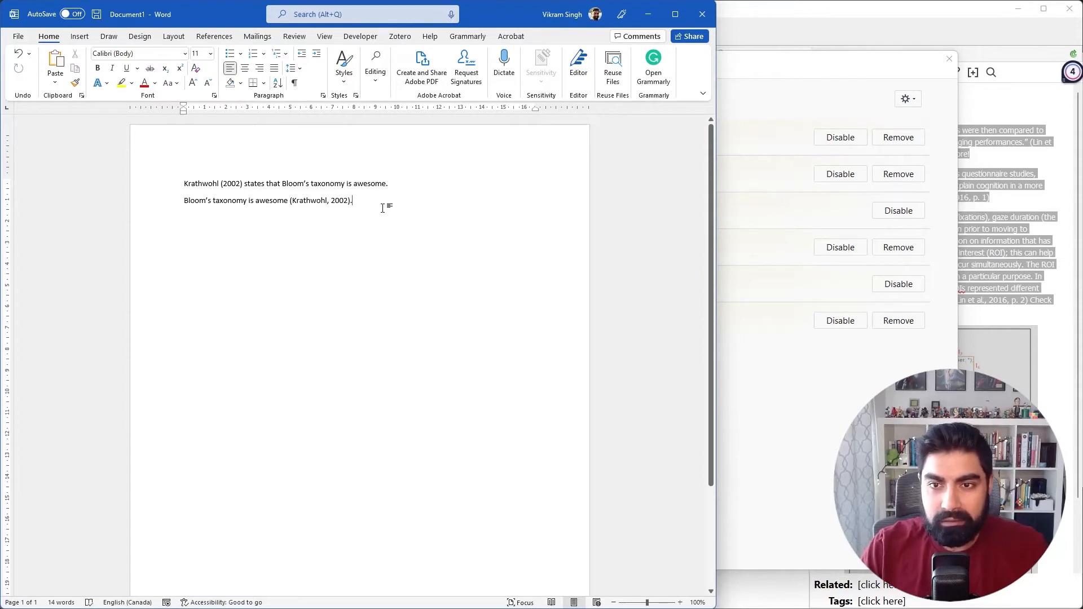
# Start two new paragraphs below the second sentence and leave them without a bottom border.
pyautogui.click(253, 83)
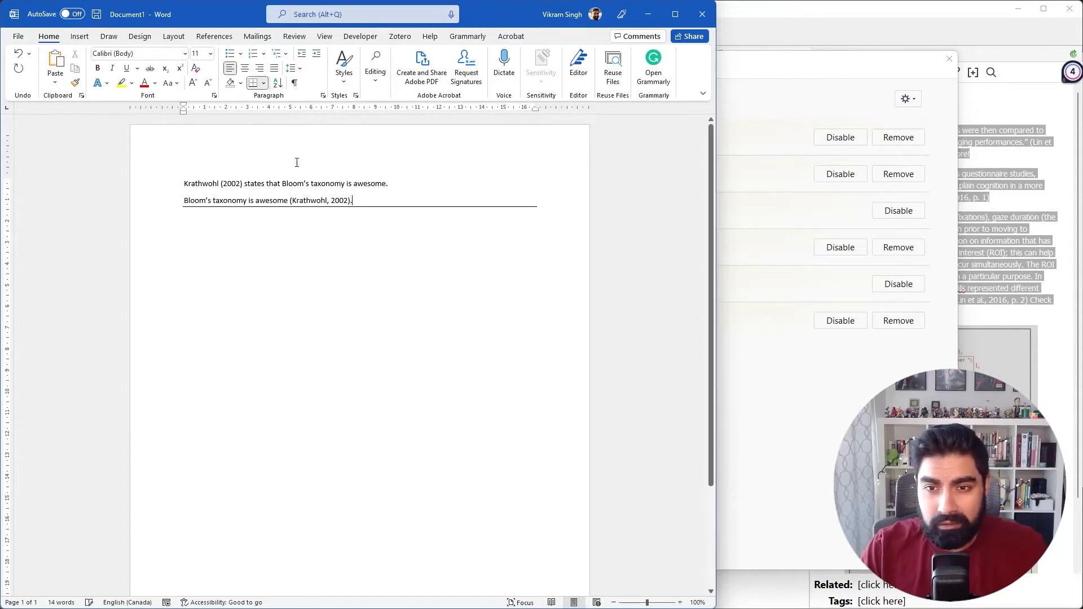
pyautogui.press('Return')
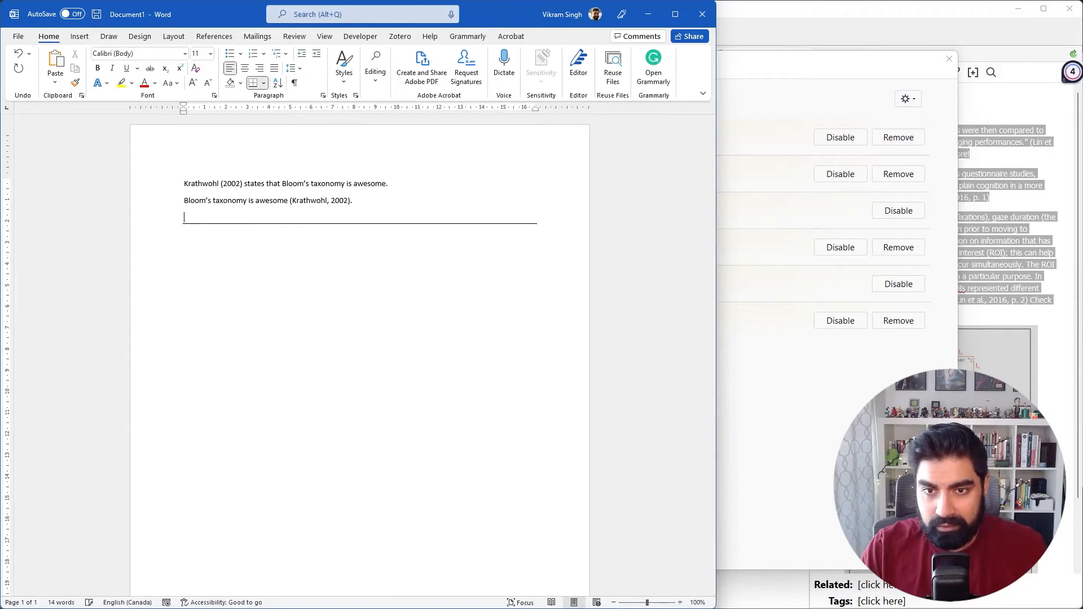
pyautogui.press('Return')
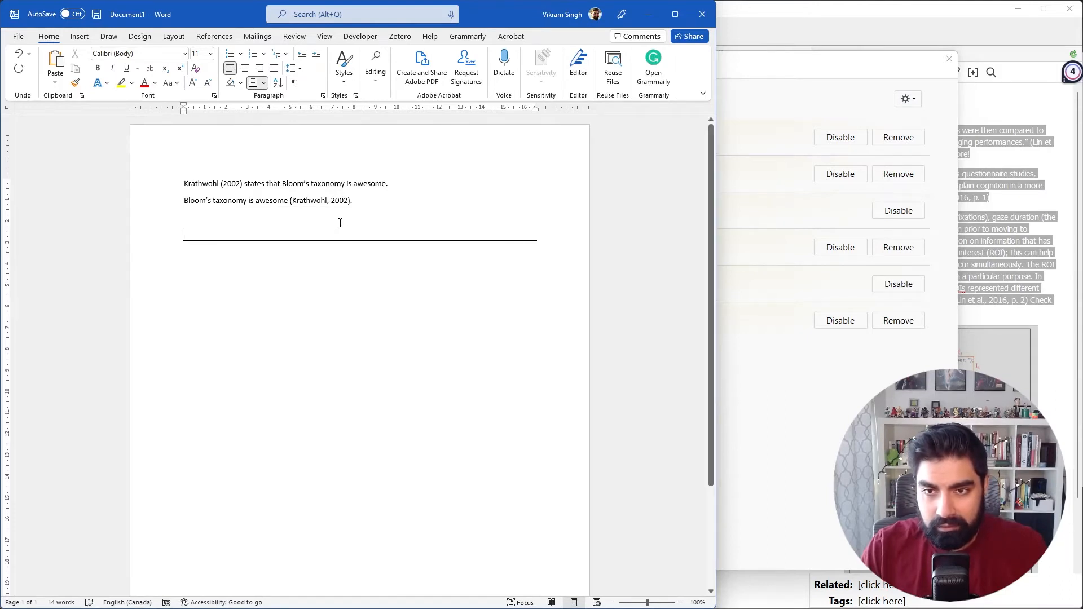
pyautogui.click(253, 83)
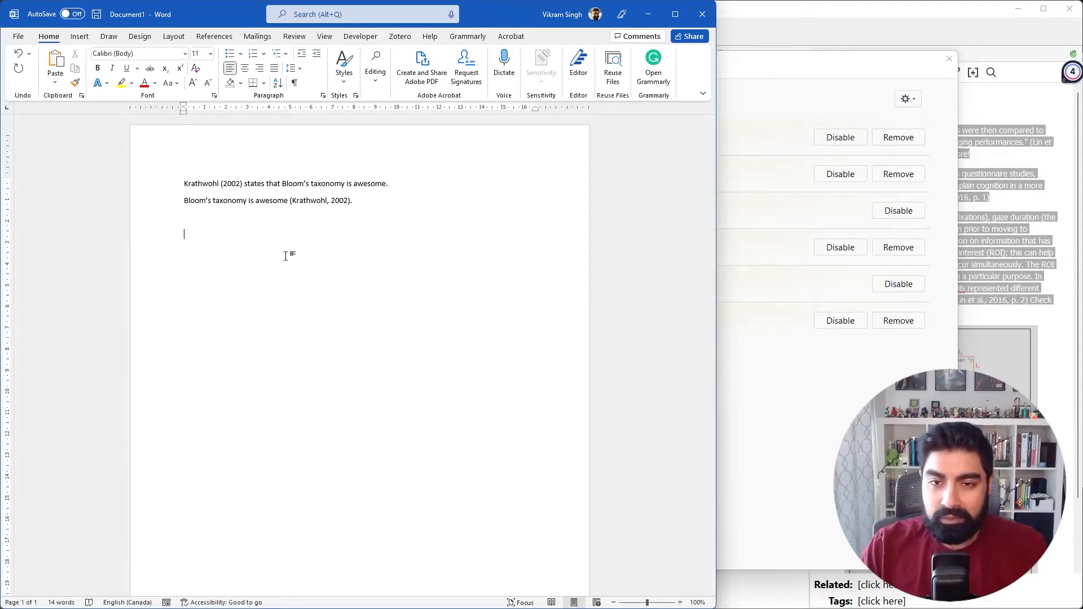
pyautogui.moveTo(329, 217); pyautogui.dragTo(185, 189)
pyautogui.click(205, 249)
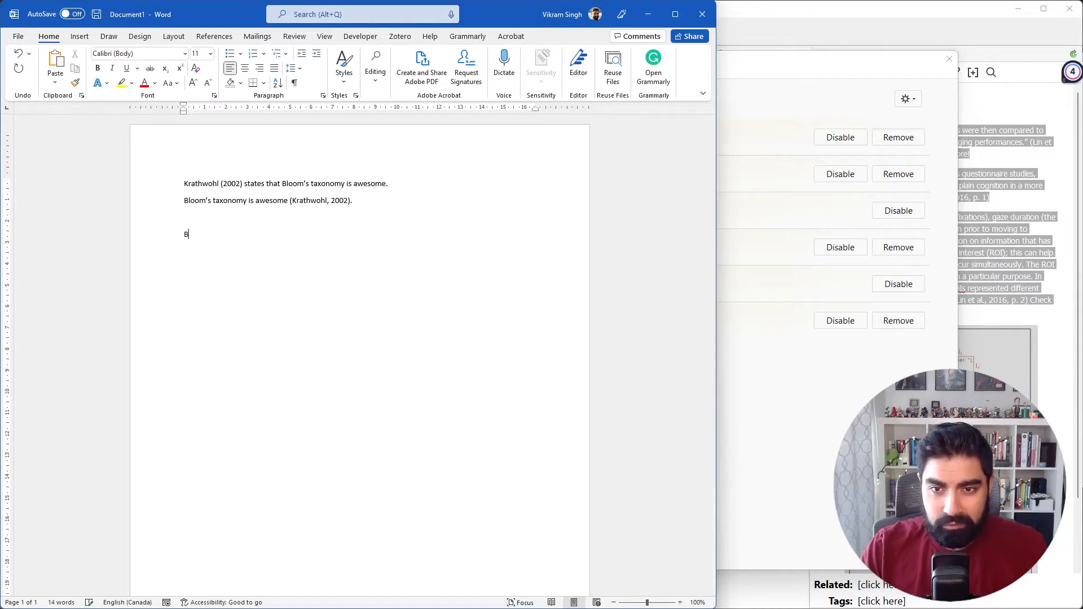
# Write "Bloom's taxonomy is awesome" in the last paragraph, without a closing period.
pyautogui.write('Bloom’s t')
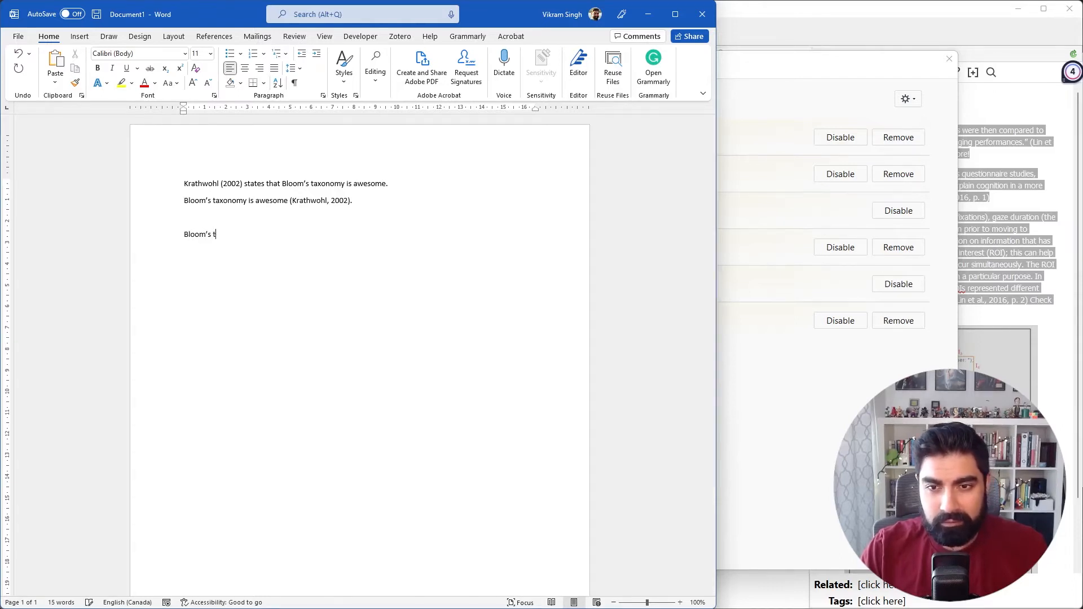
pyautogui.write("'s taco")
pyautogui.write('onomy is awesome')
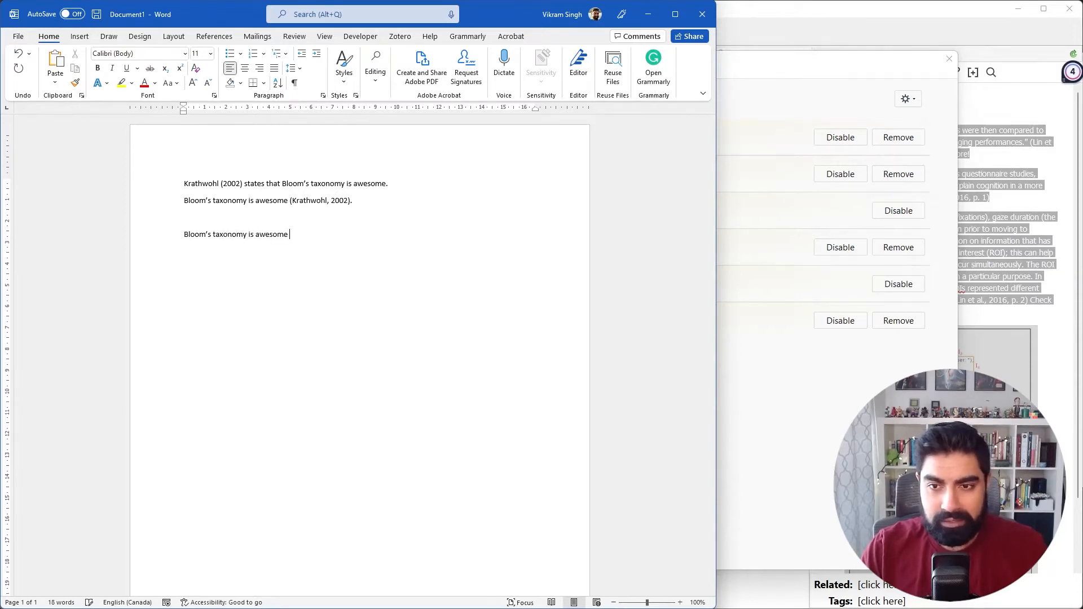
# Insert a Zotero citation for Krathwohl (2002), "A Revision of Bloom's Taxonomy: An Overview", after the last sentence and close it with a period.
pyautogui.click(400, 36)
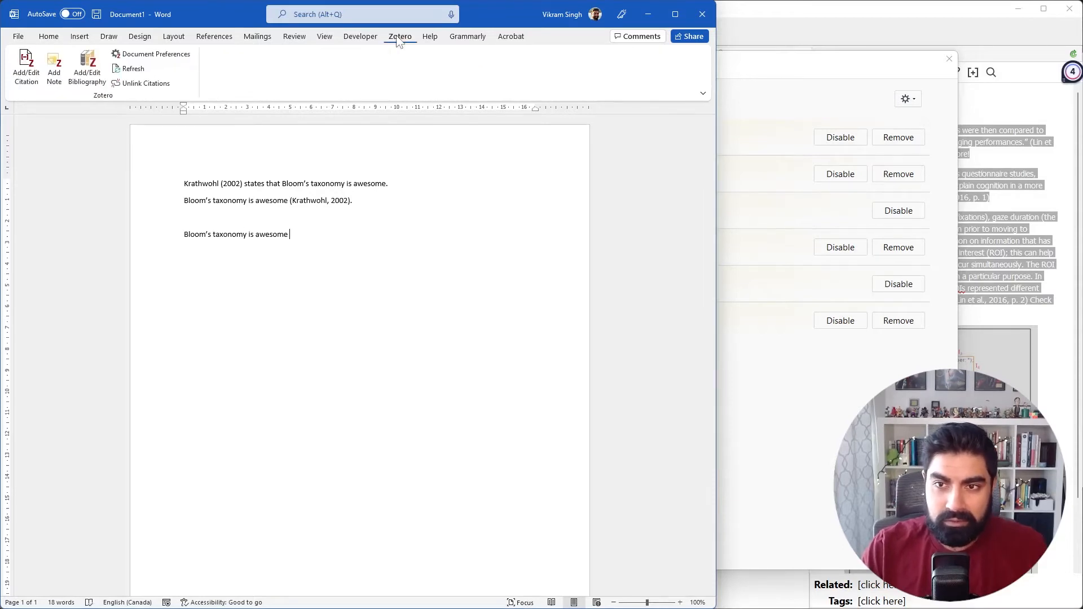
pyautogui.click(28, 76)
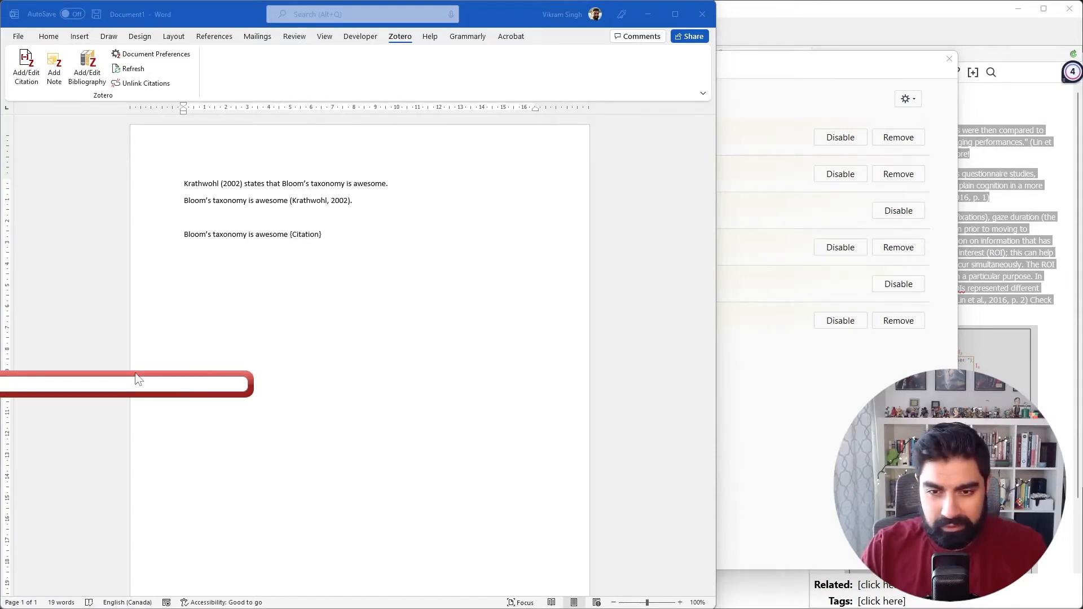
pyautogui.moveTo(221, 368); pyautogui.dragTo(360, 356)
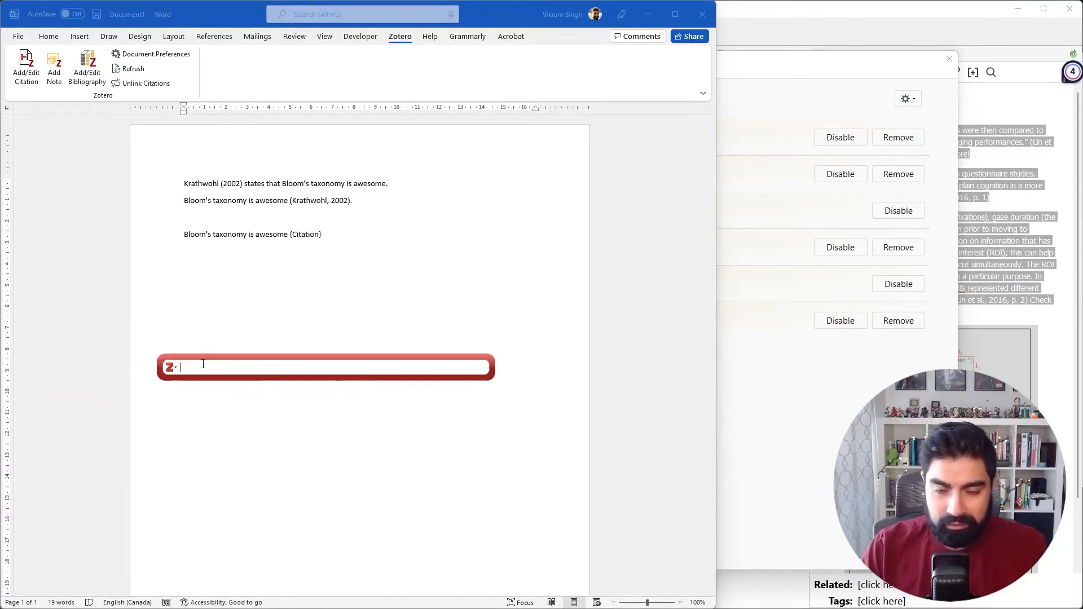
pyautogui.write('krath')
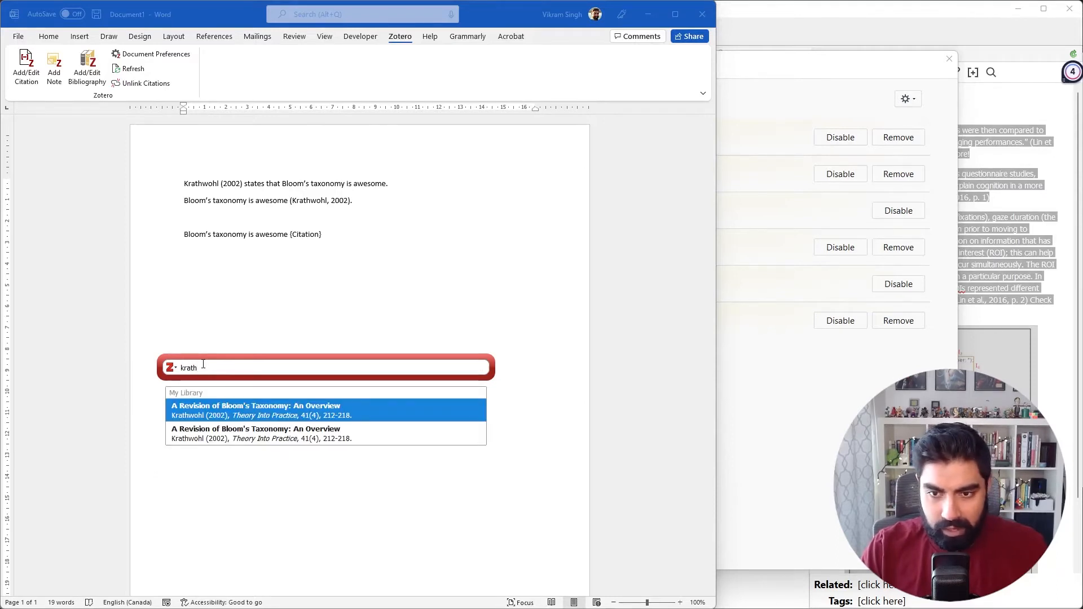
pyautogui.press('Down')
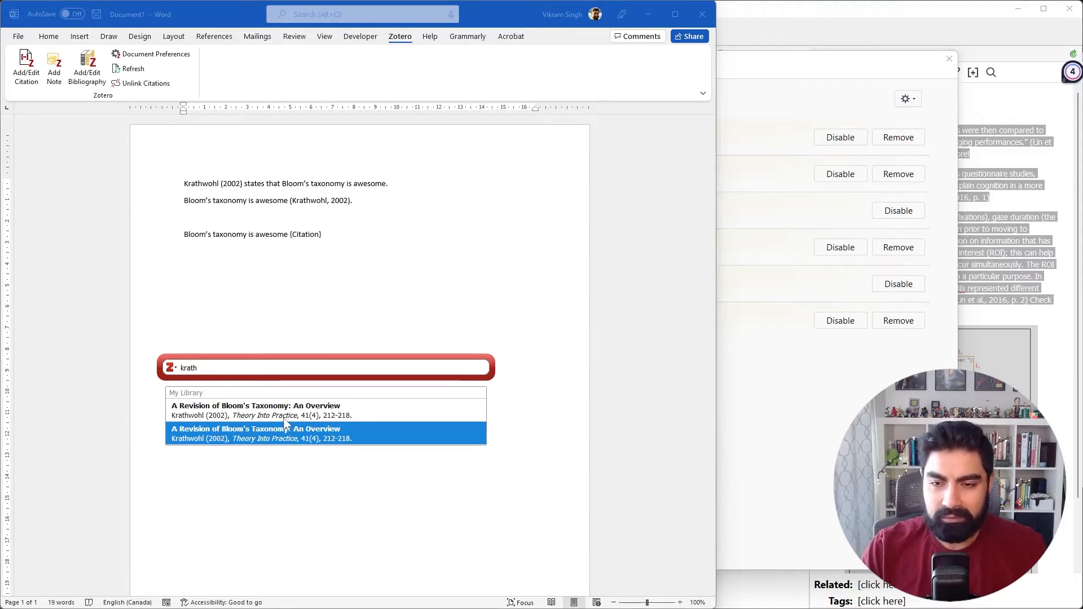
pyautogui.click(263, 440)
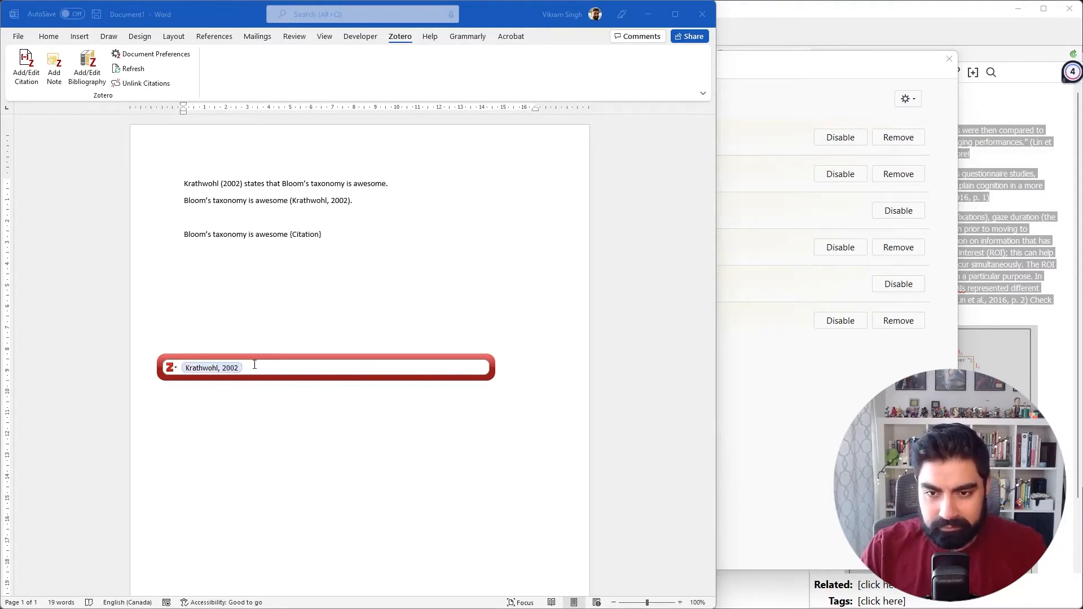
pyautogui.press('Return')
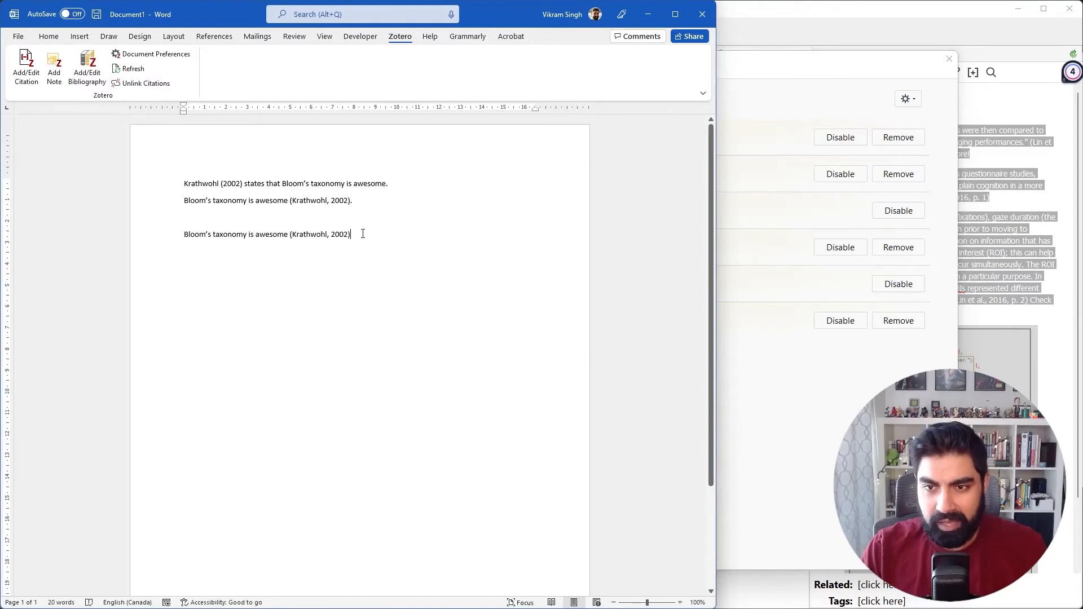
pyautogui.write('.')
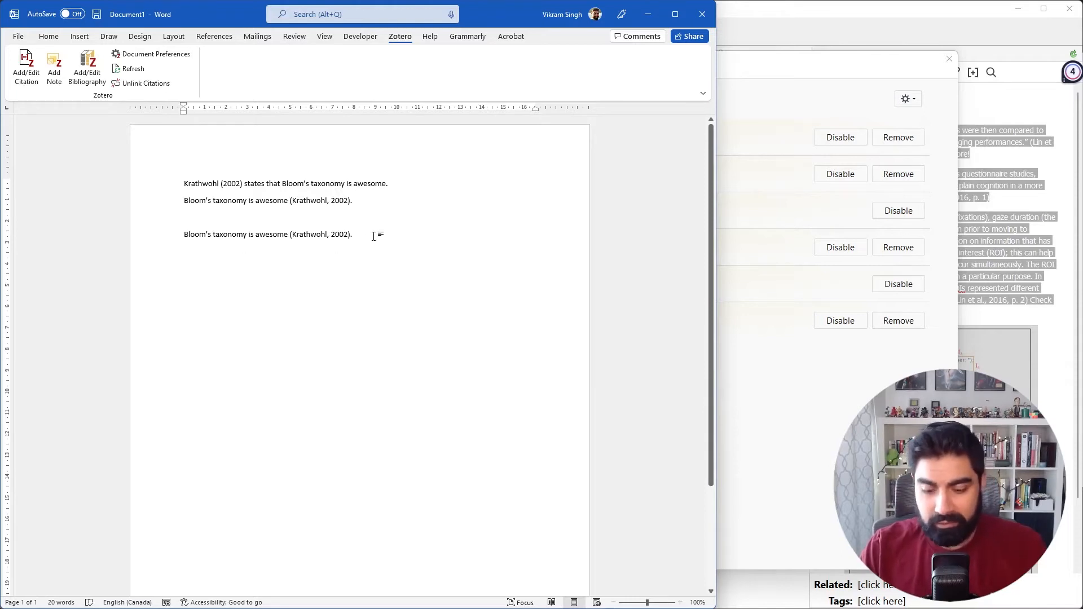
pyautogui.write(' <--')
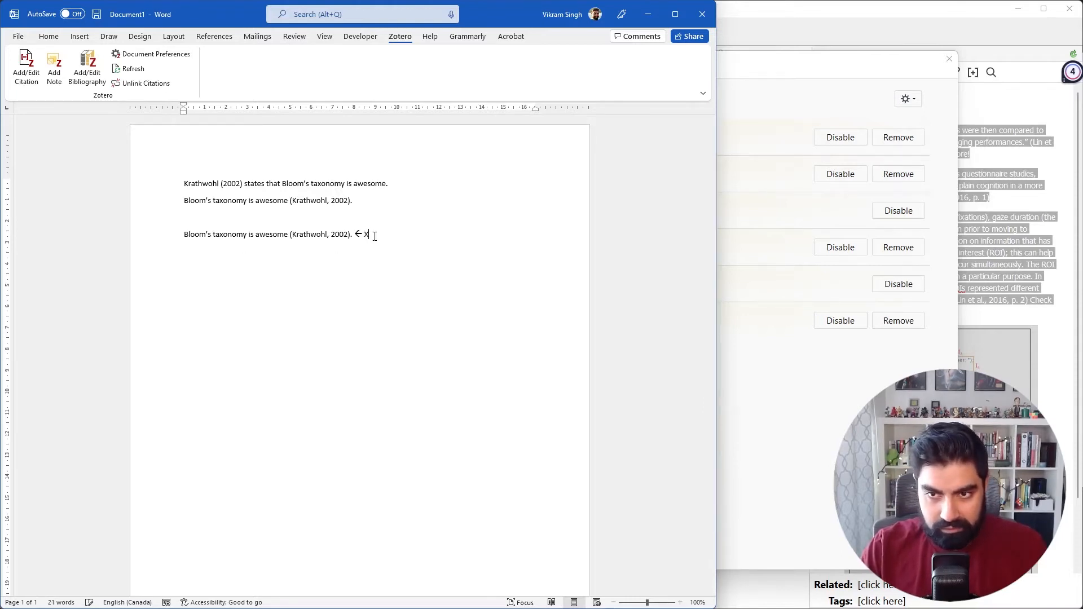
pyautogui.write(' Zotero ci')
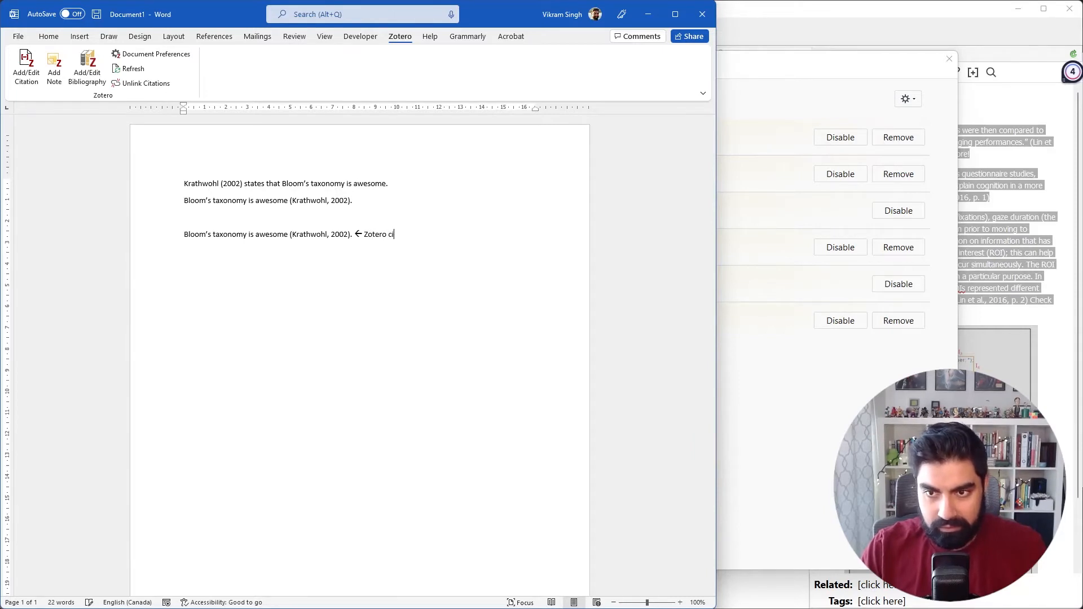
pyautogui.write('tation')
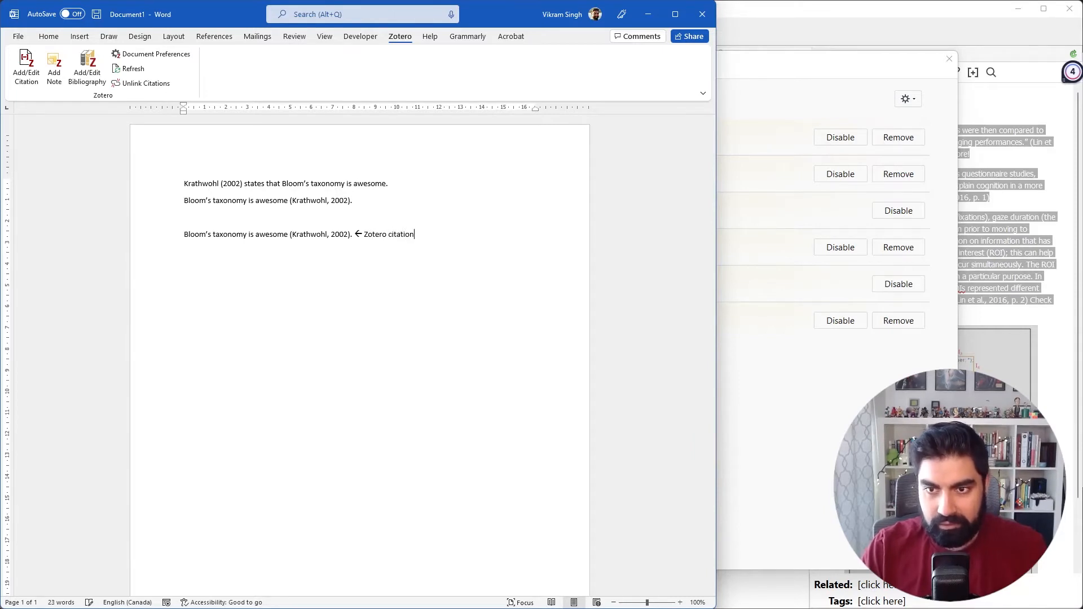
# Add the label "<- Regular citation" after the second sentence, the one with the manually written citation.
pyautogui.click(376, 200)
pyautogui.write('<- R')
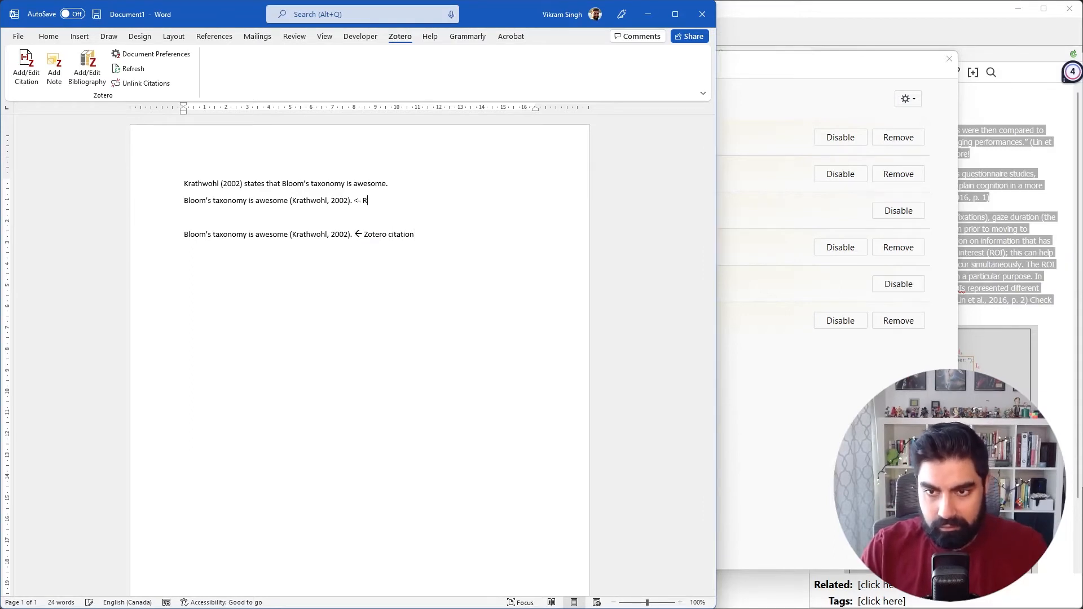
pyautogui.write('egi')
pyautogui.write('lar ci')
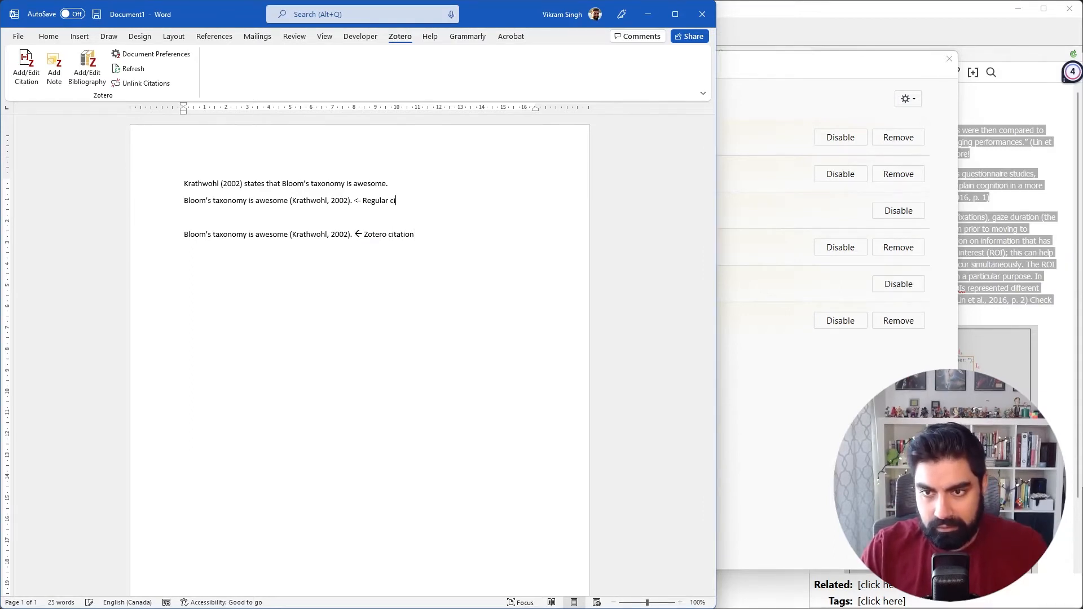
pyautogui.write('aation')
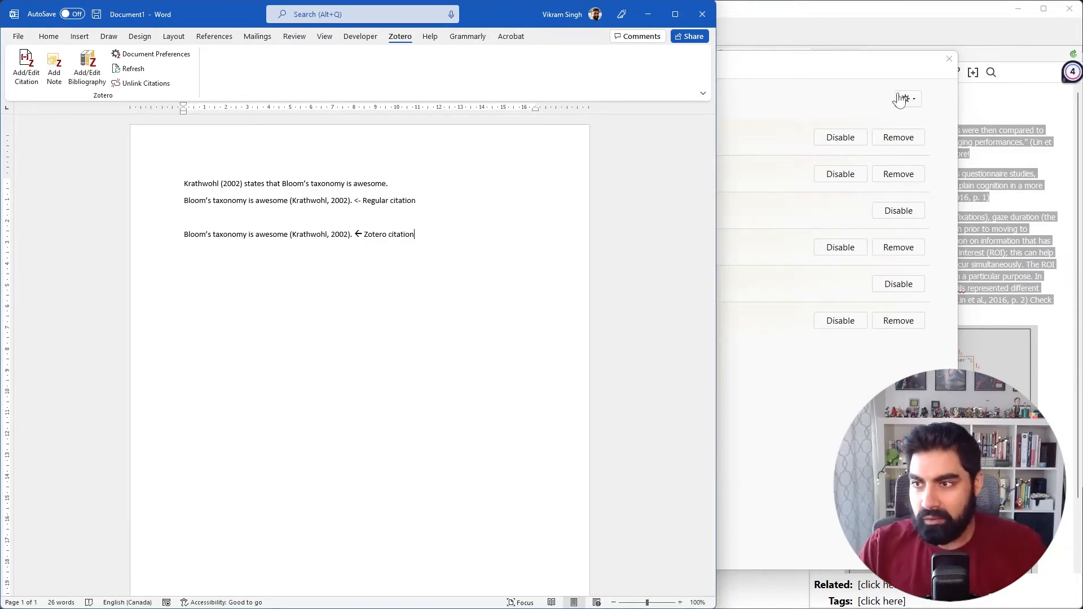
# Close the add-ons window, switch to the Zotero library and collapse the Lin et al. article.
pyautogui.click(949, 59)
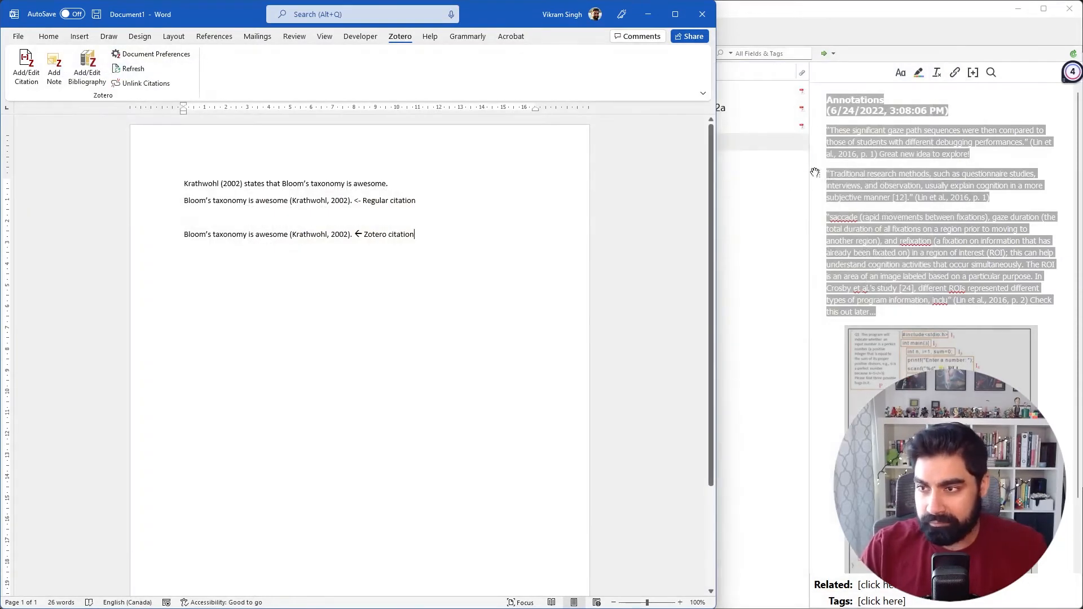
pyautogui.click(746, 209)
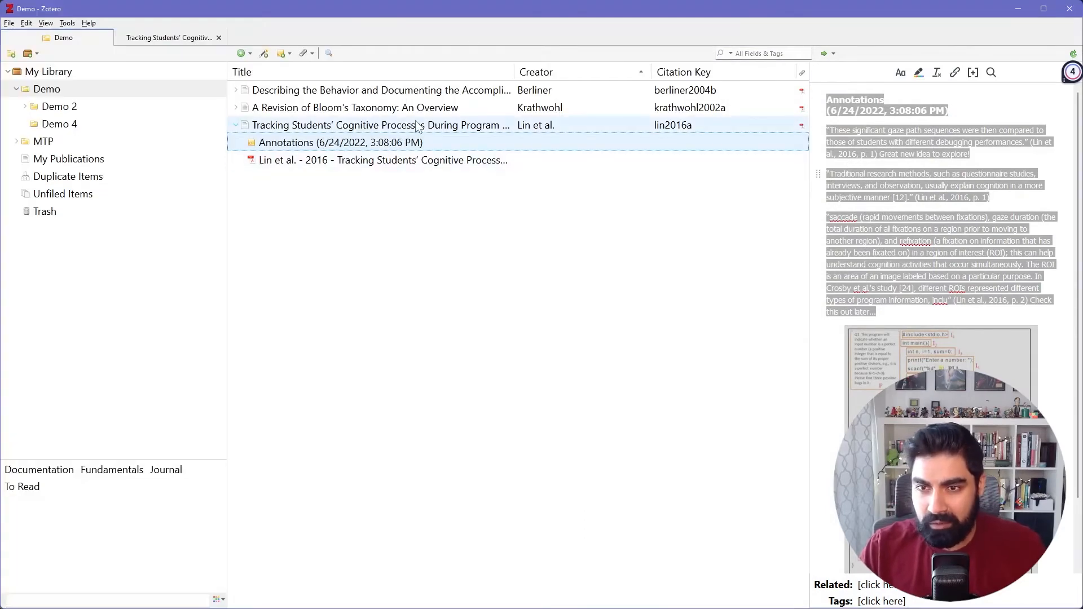
pyautogui.click(236, 126)
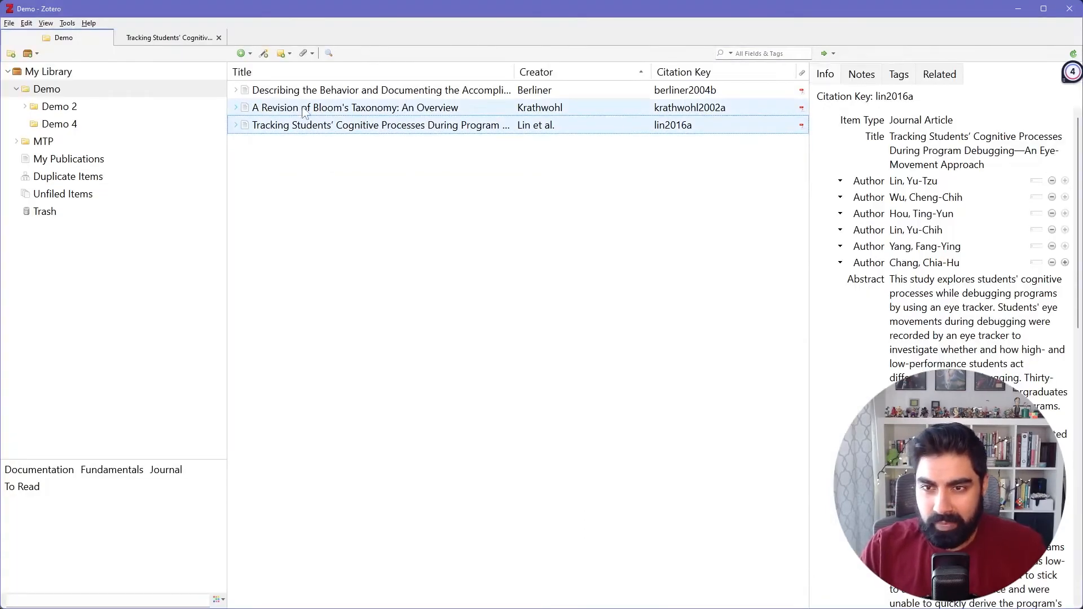
# Replace the author's surname in the "A Revision of Bloom's Taxonomy: An Overview" record with the Word account holder's surname.
pyautogui.click(340, 109)
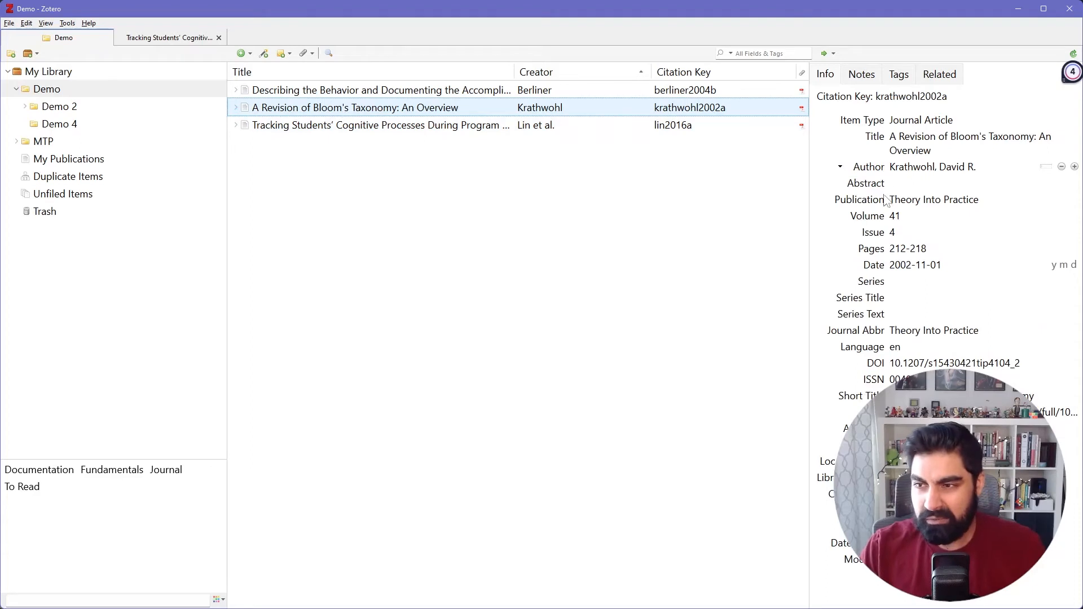
pyautogui.click(905, 168)
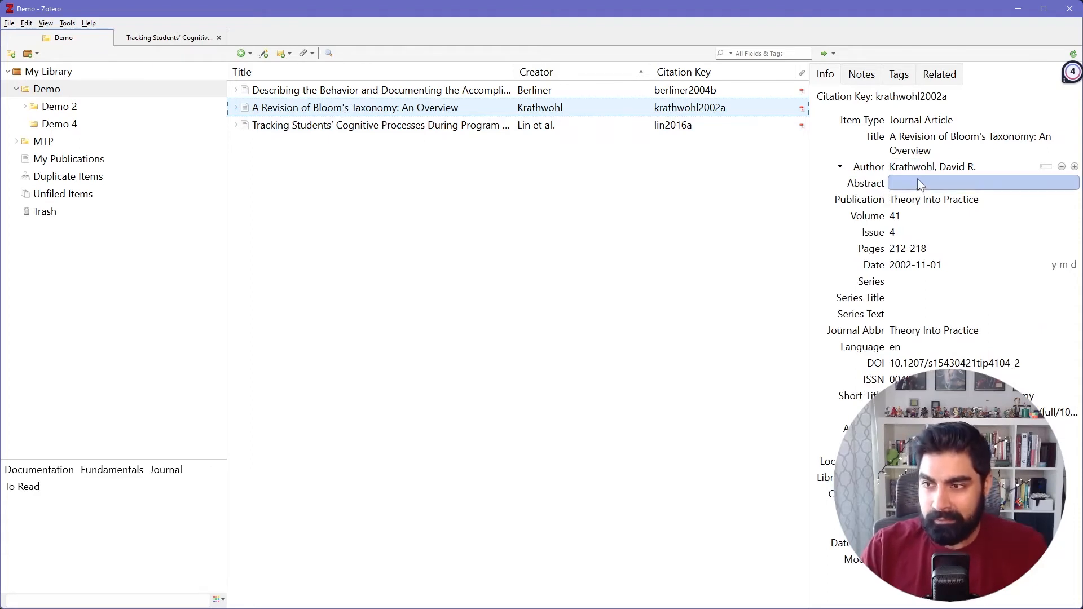
pyautogui.click(918, 167)
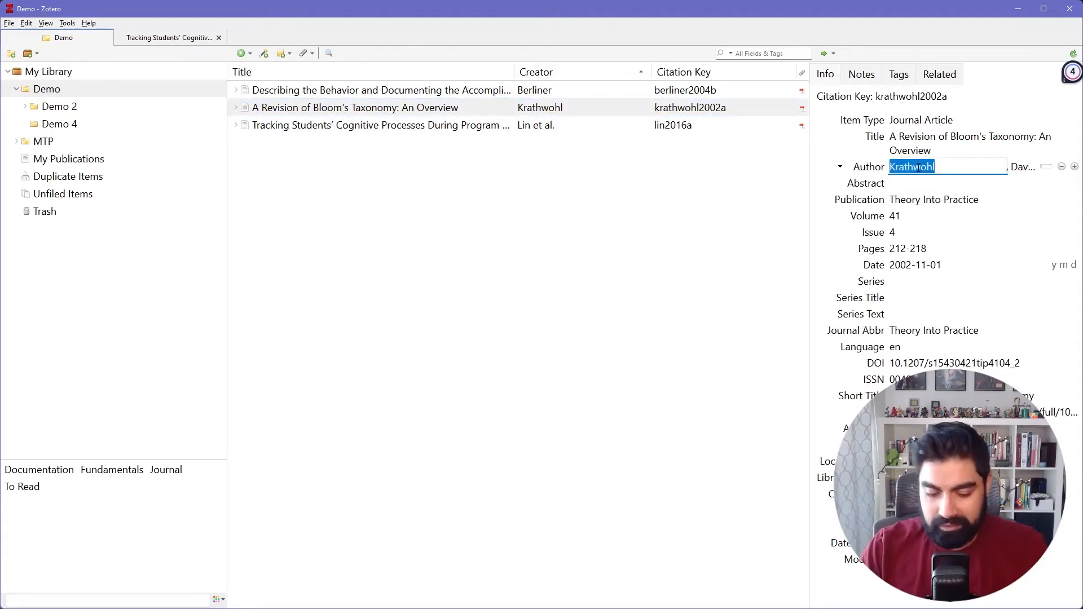
pyautogui.write('Singh')
pyautogui.press('Return')
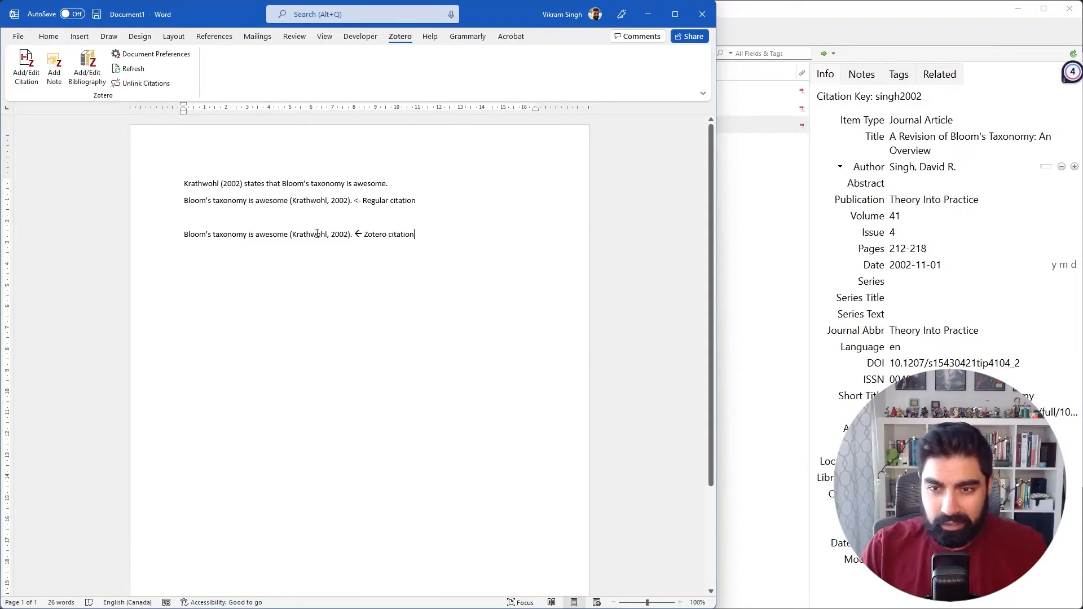
# Refresh the Zotero citations in the Word document and check the field in the sentence labelled "Zotero citation".
pyautogui.click(131, 70)
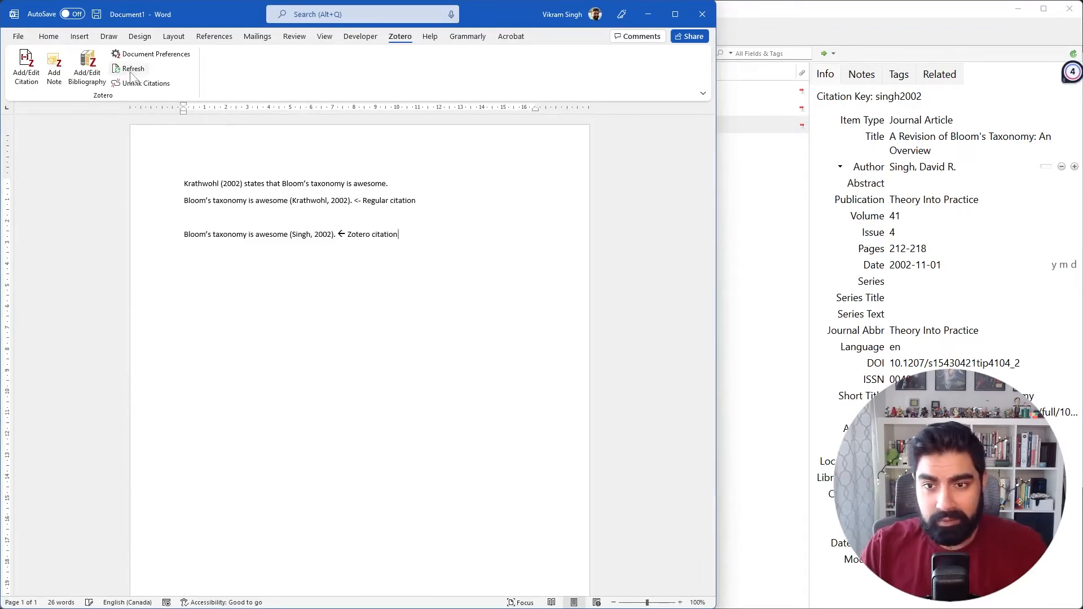
pyautogui.doubleClick(296, 237)
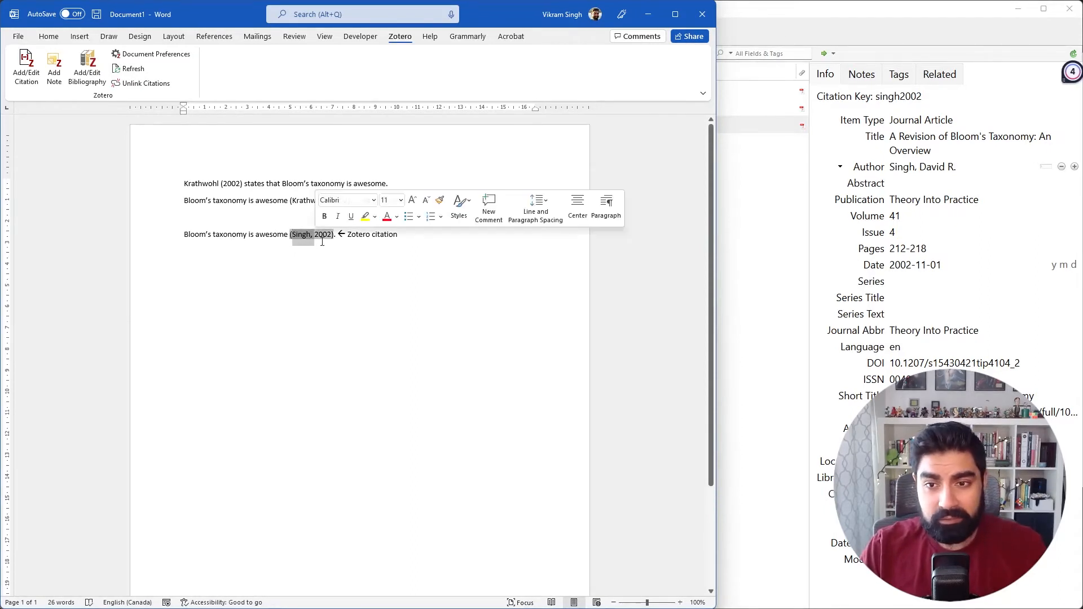
pyautogui.click(368, 248)
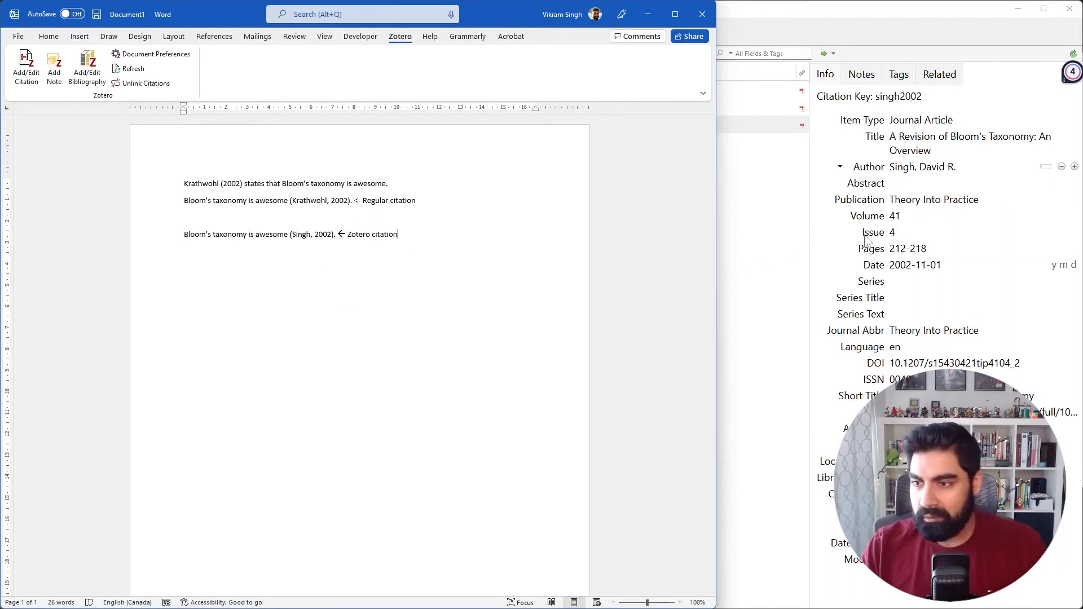
# Set the author's surname in the Zotero record of the Bloom's taxonomy article back to Krathwohl.
pyautogui.click(902, 167)
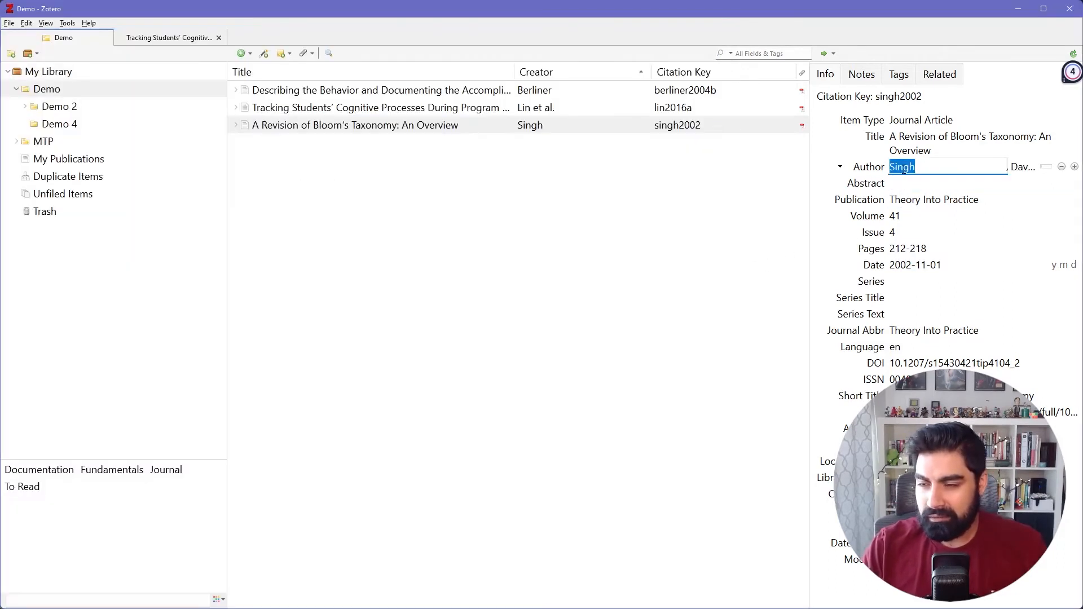
pyautogui.write('Krathwohl')
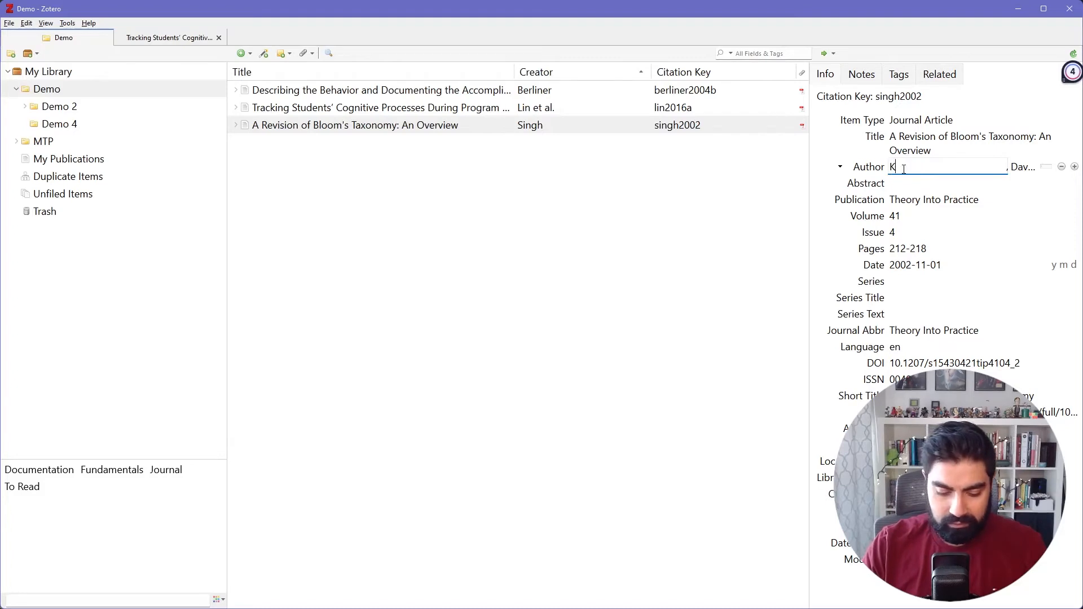
pyautogui.press('Down')
pyautogui.press('Return')
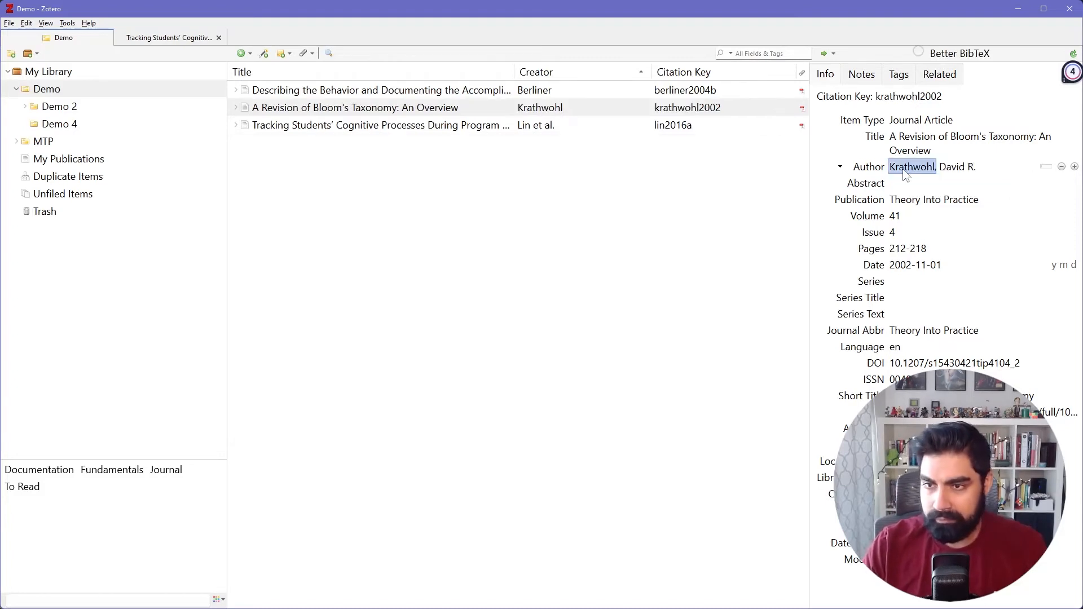
# Switch to Word and refresh the Zotero citations to apply the restored author surname.
pyautogui.hotkey('alt', 'Tab')
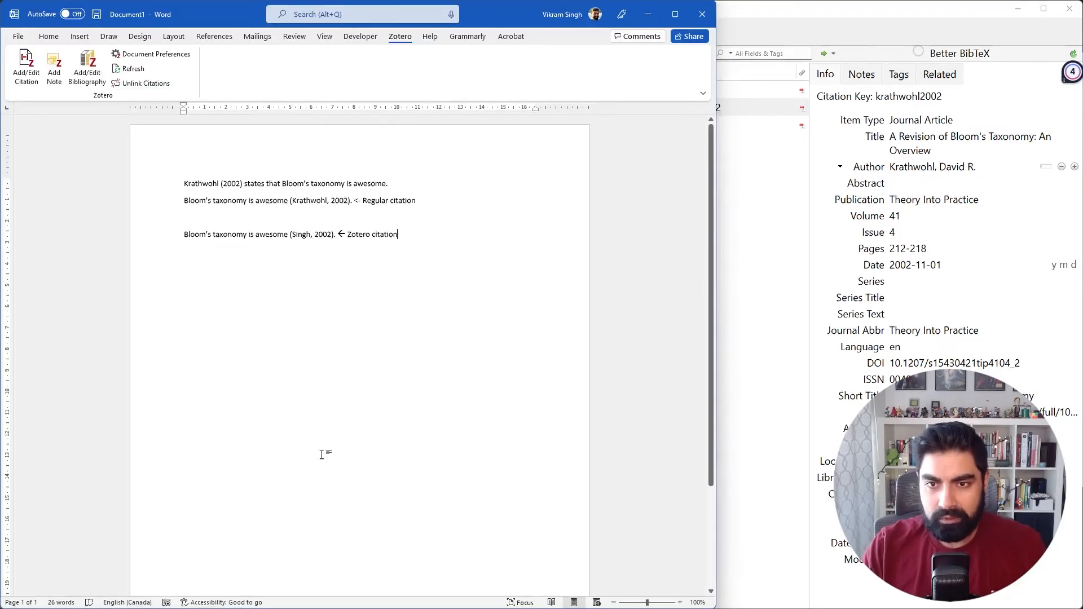
pyautogui.doubleClick(299, 235)
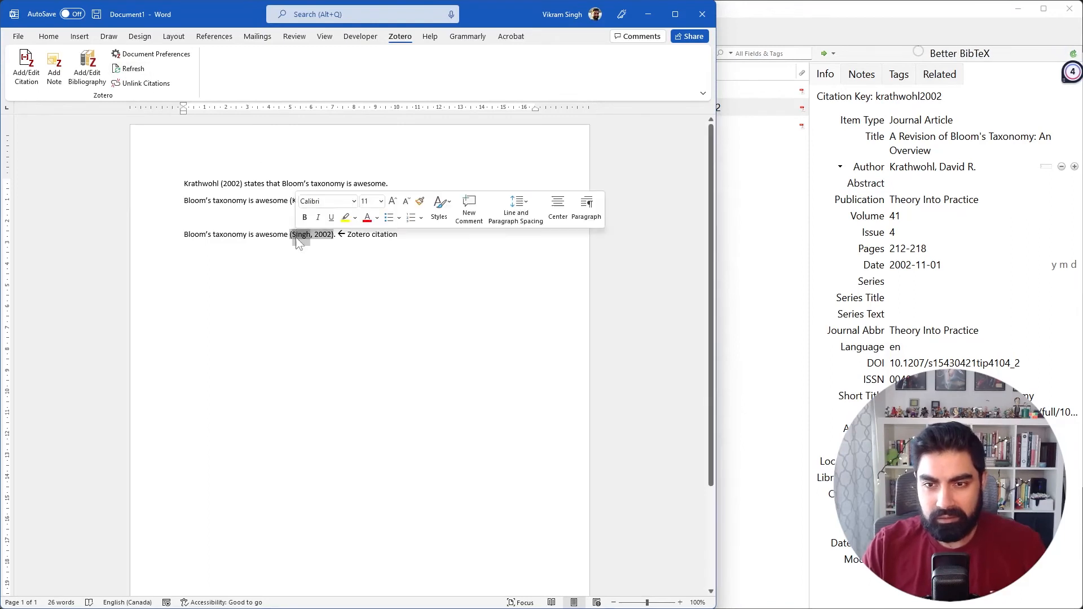
pyautogui.click(130, 69)
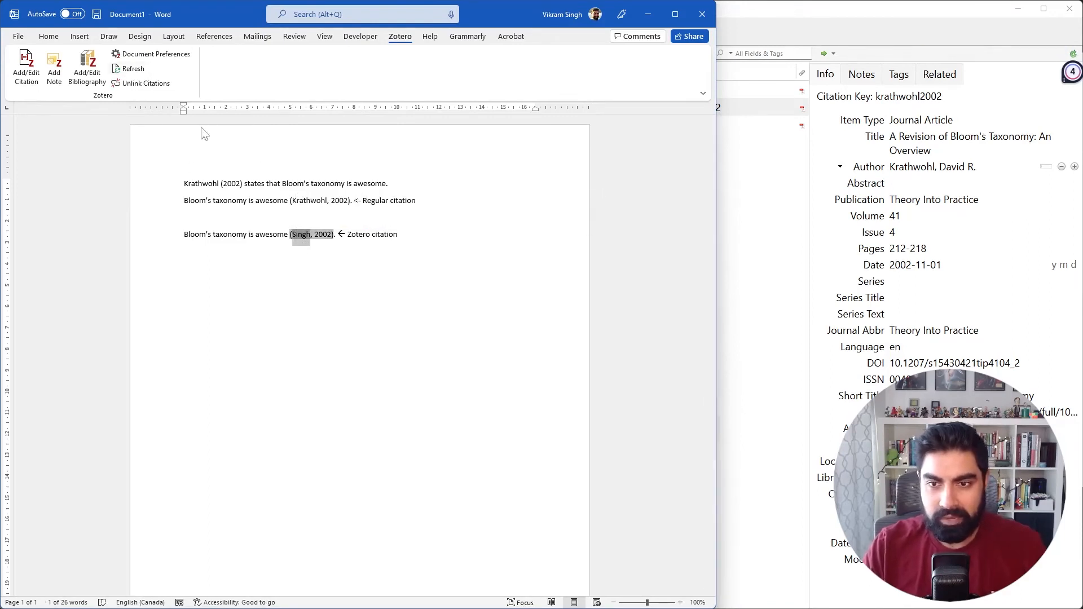
pyautogui.click(433, 237)
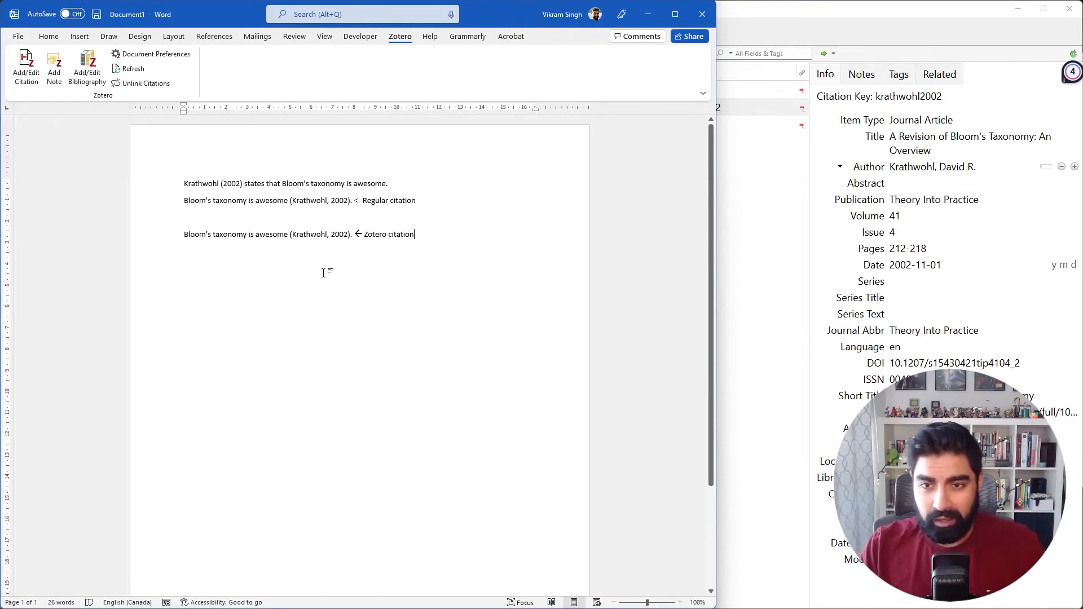
# Write "Writing more stuff" in a new paragraph below the sentence with the Zotero citation.
pyautogui.press('Return')
pyautogui.write('Wr')
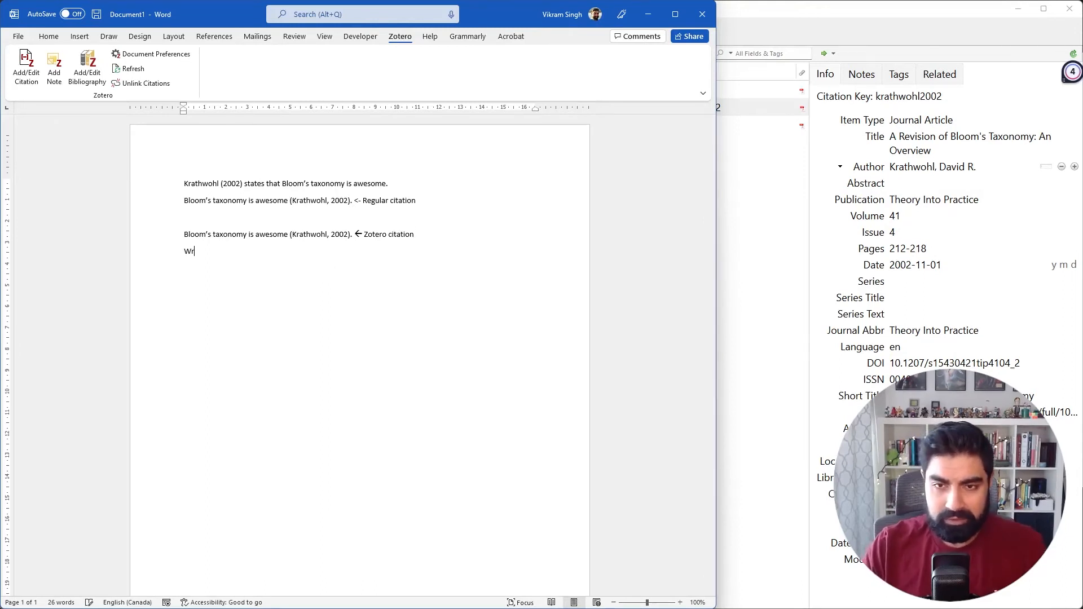
pyautogui.write('iting more stu')
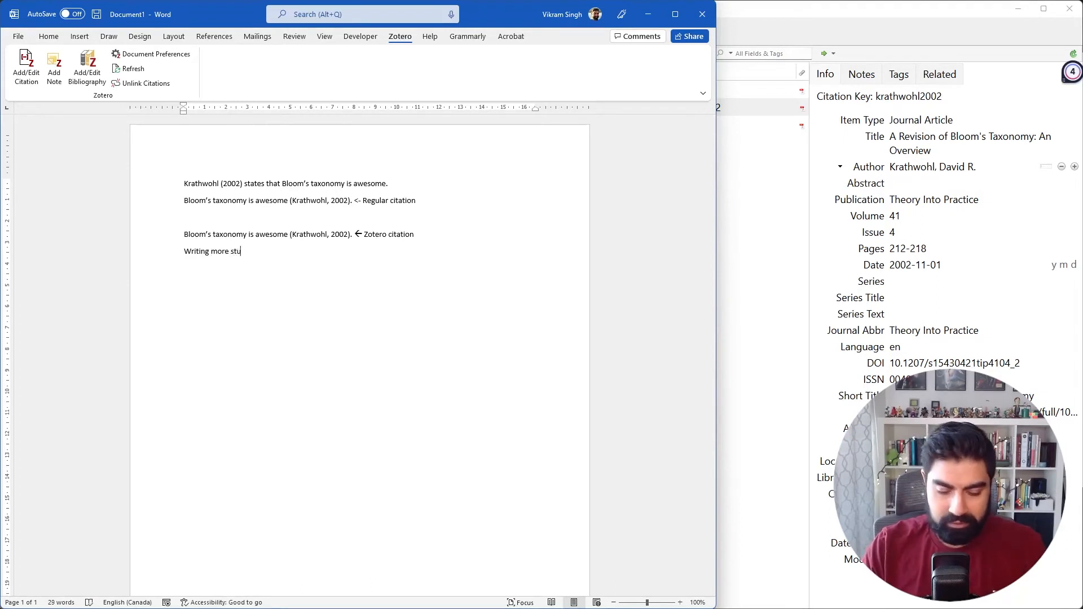
pyautogui.write('ff')
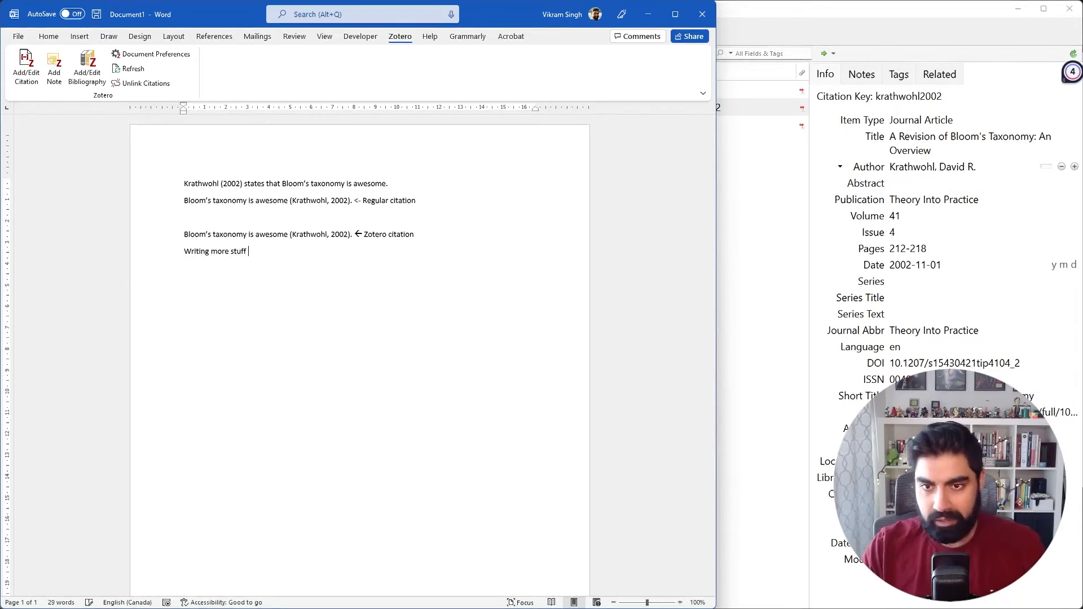
# Insert the Zotero citation for Berliner, 2004 after "Writing more stuff" and complete the sentence with "and stuff is awesome.".
pyautogui.click(39, 72)
pyautogui.write('ber')
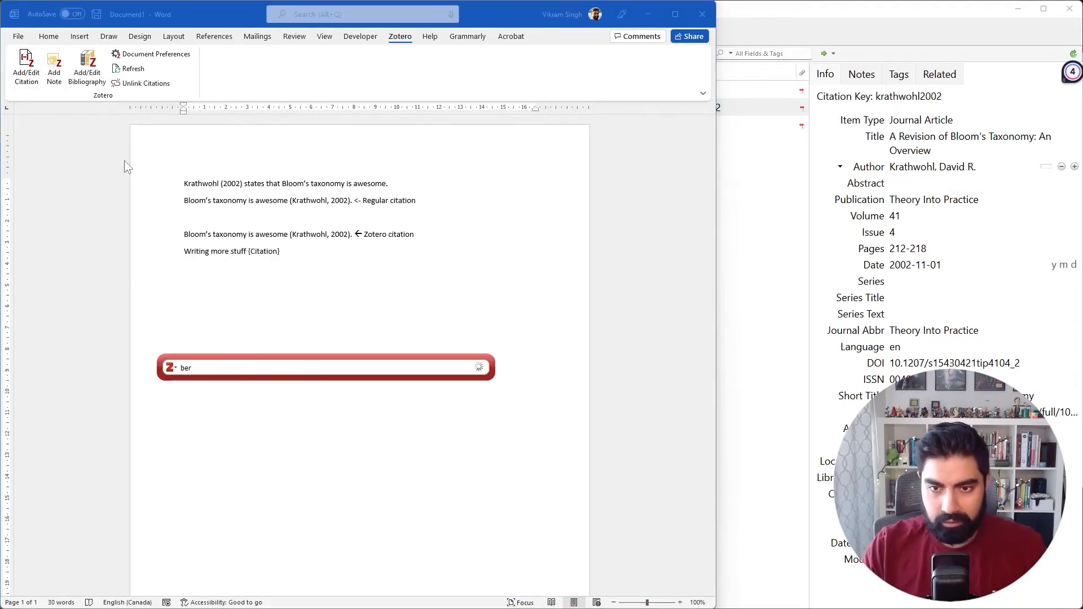
pyautogui.press('Return')
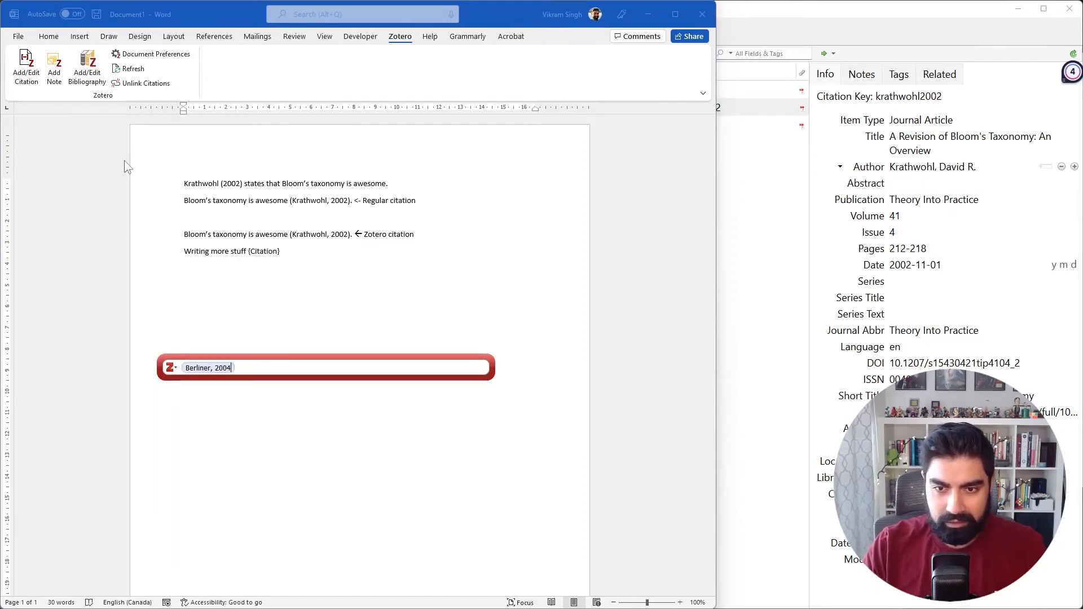
pyautogui.press('Return')
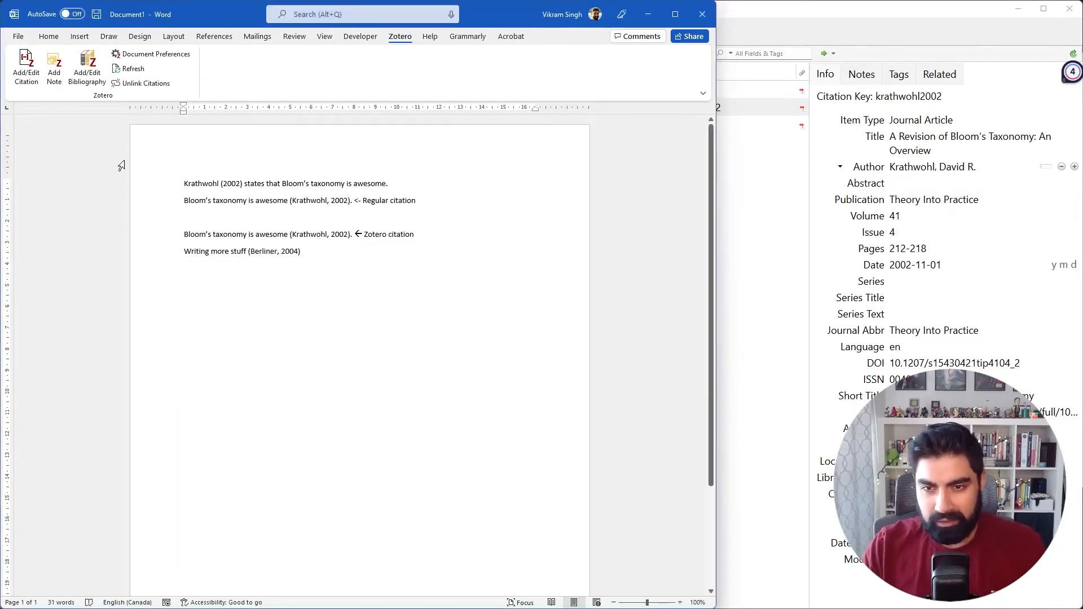
pyautogui.write('and stuff')
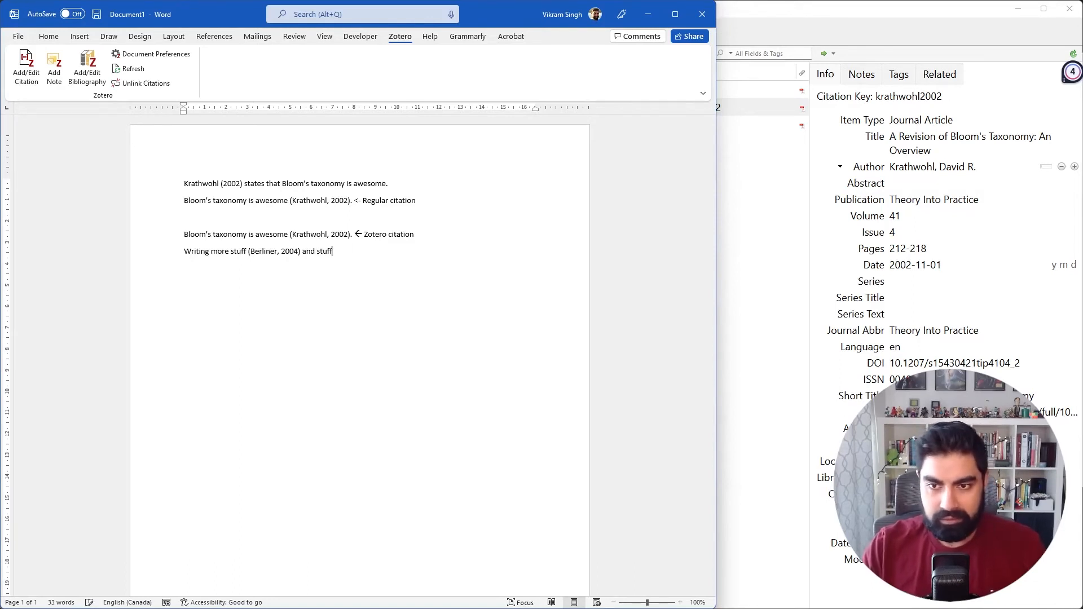
pyautogui.write(' is awesome.')
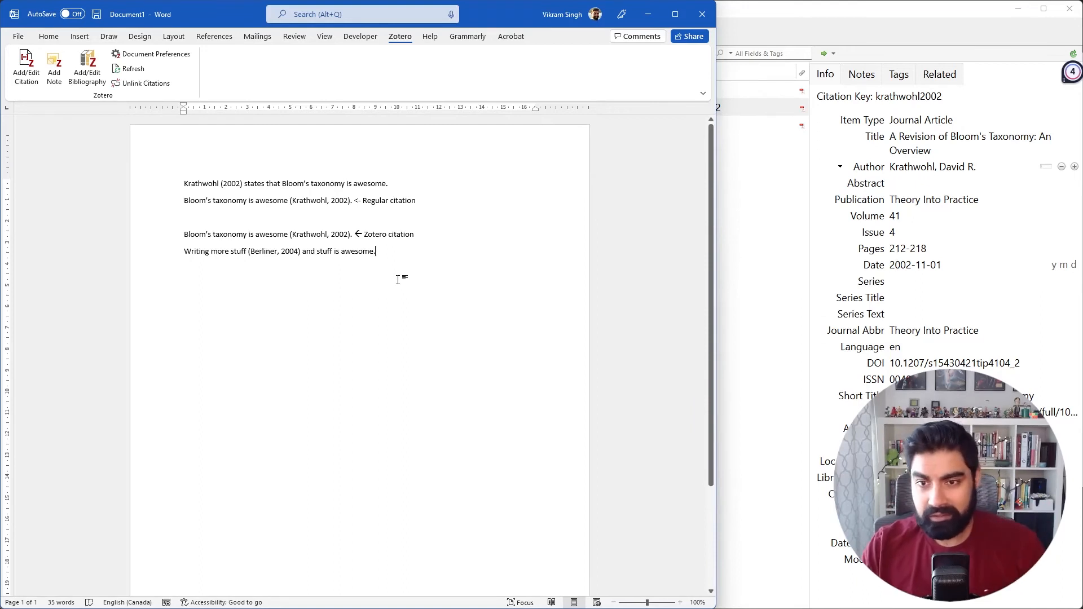
# Insert a Zotero bibliography in a new paragraph below the last sentence.
pyautogui.press('Return')
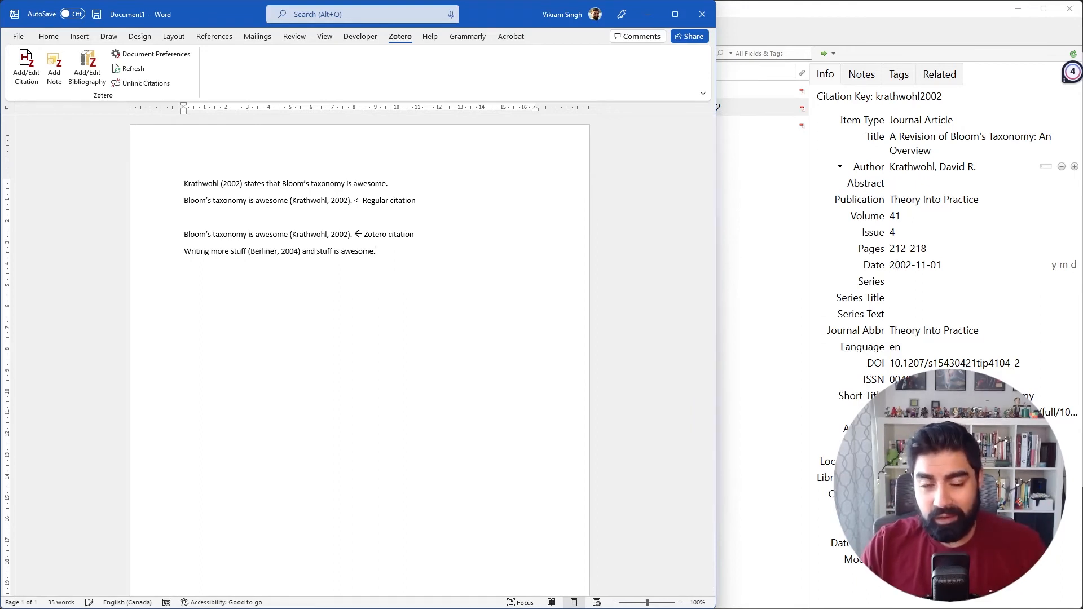
pyautogui.click(85, 70)
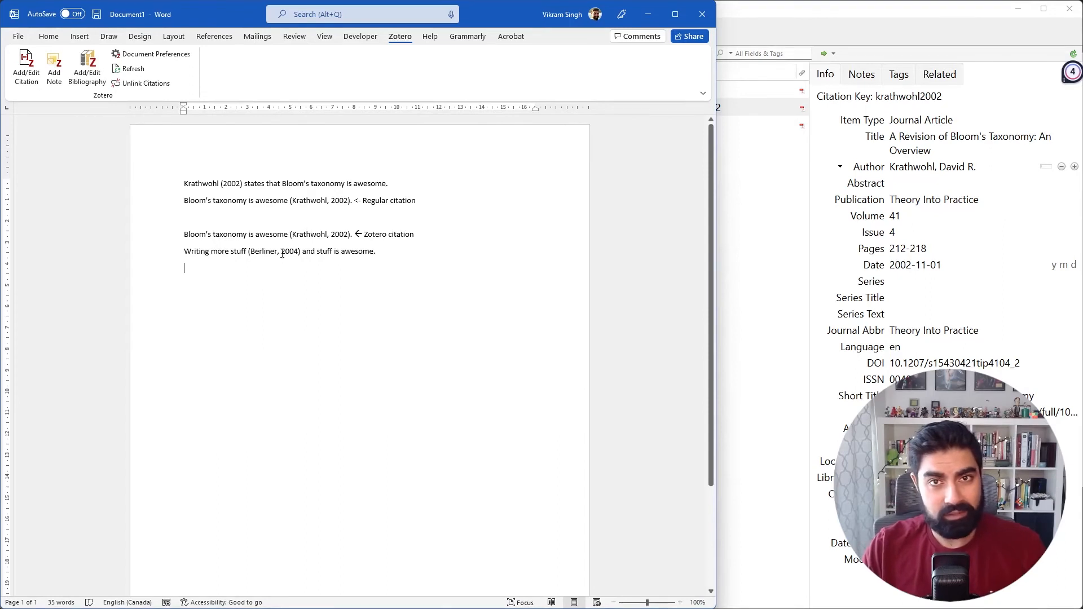
pyautogui.click(95, 82)
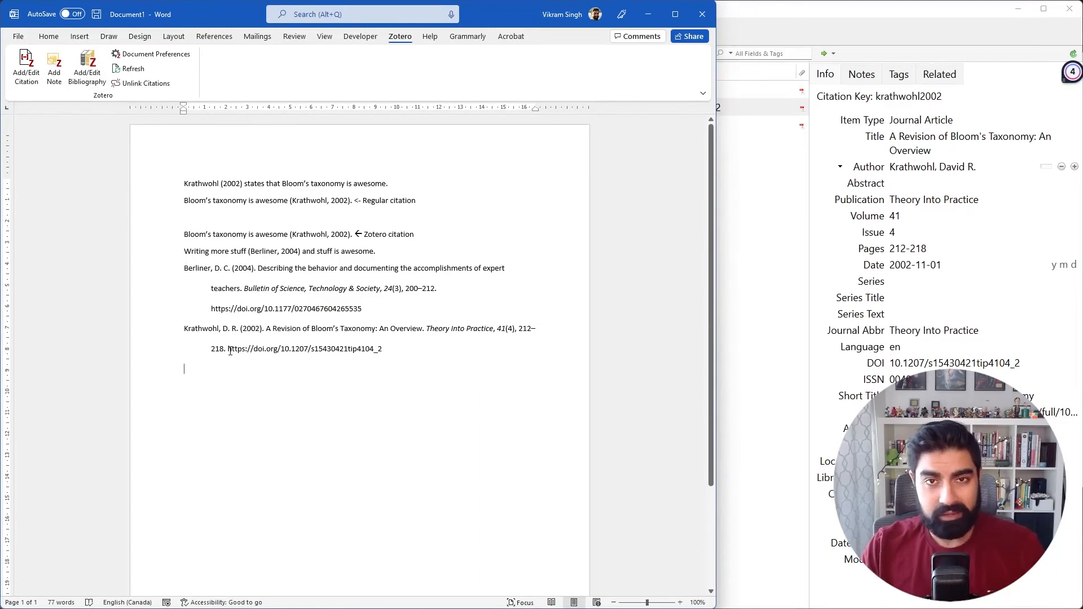
# Add the heading "References" above the bibliography and make it bold and centred.
pyautogui.press('Return')
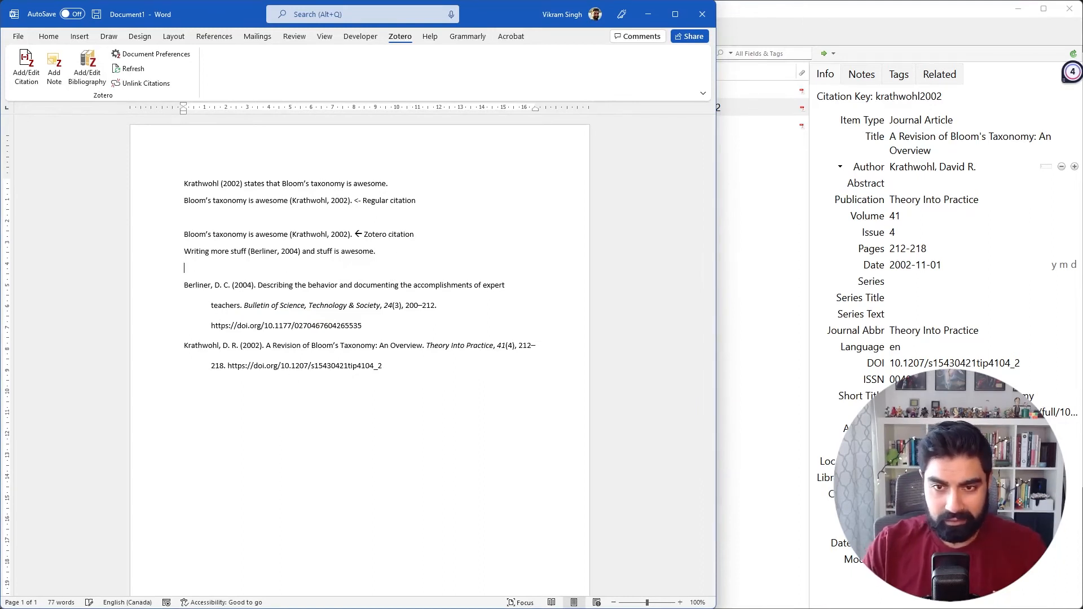
pyautogui.write('References')
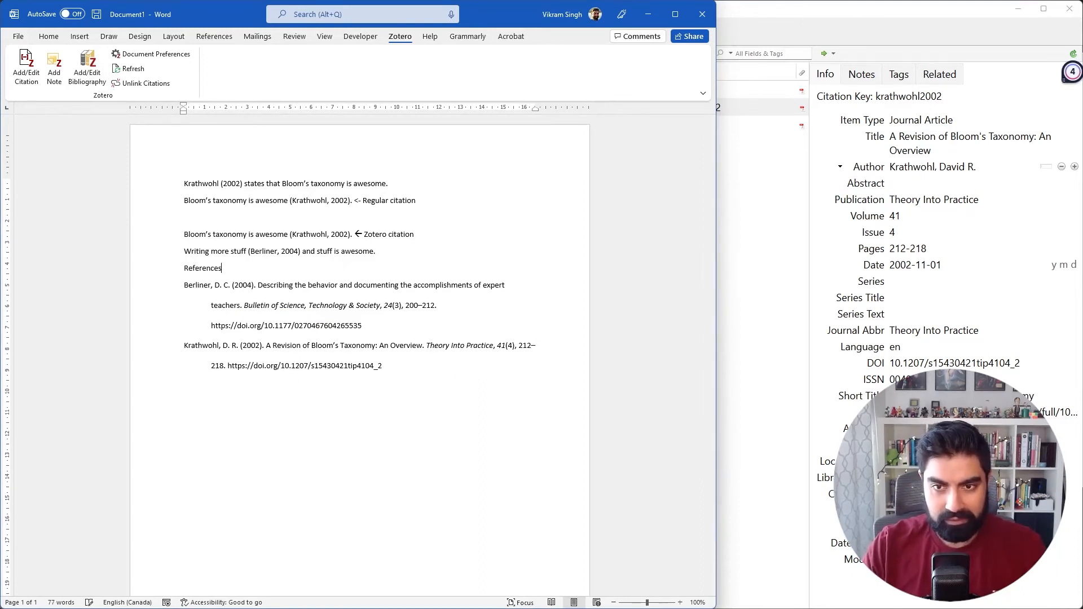
pyautogui.doubleClick(205, 270)
pyautogui.hotkey('ctrl', 'b')
pyautogui.hotkey('ctrl', 'e')
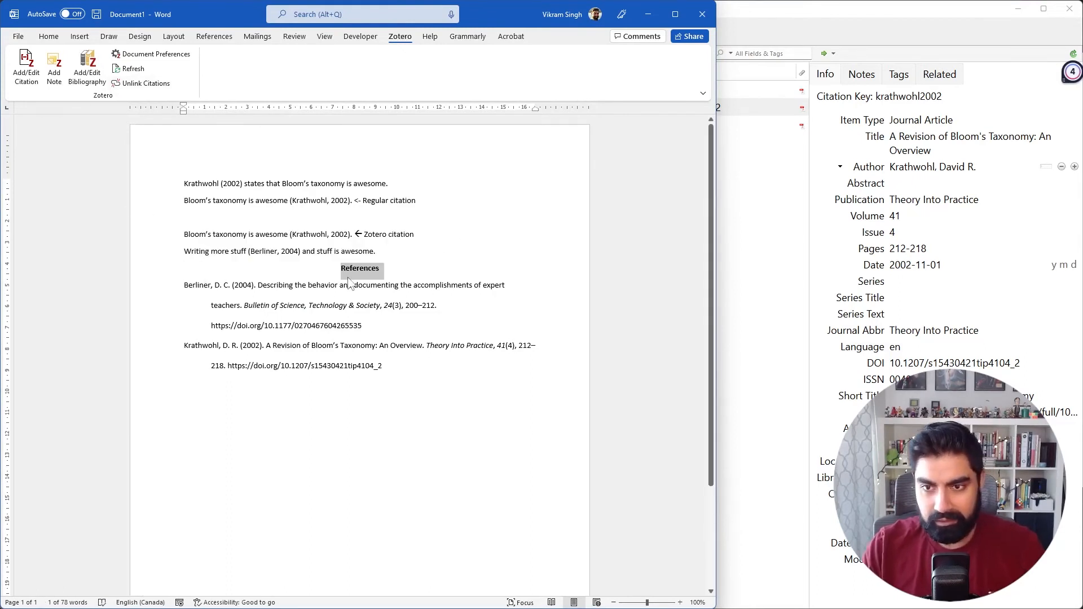
pyautogui.click(395, 270)
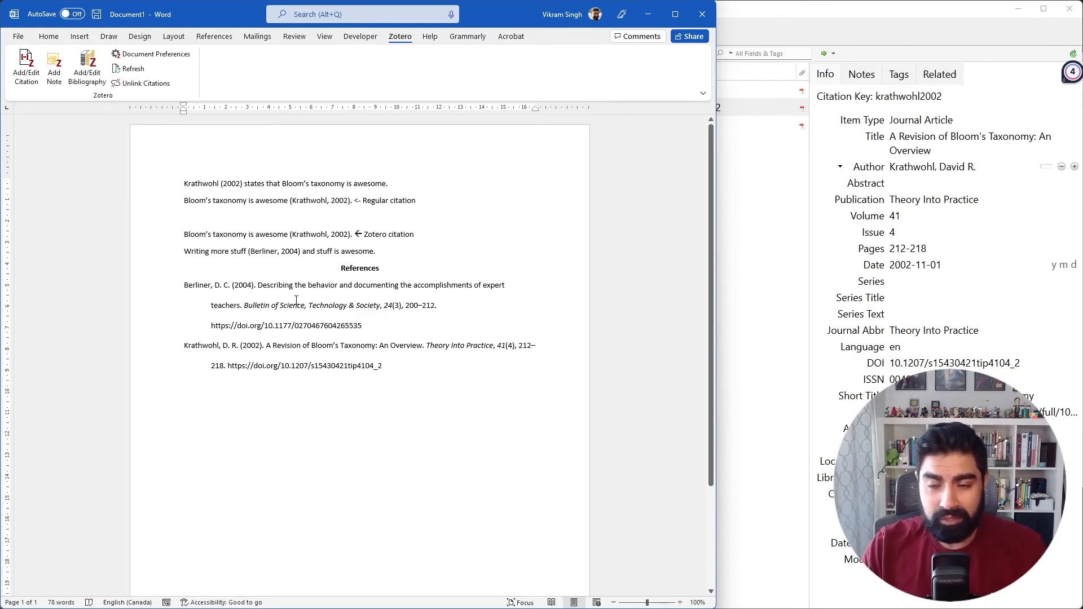
# Examine the bibliography entries below the References heading to see how the Zotero field behaves.
pyautogui.click(260, 286)
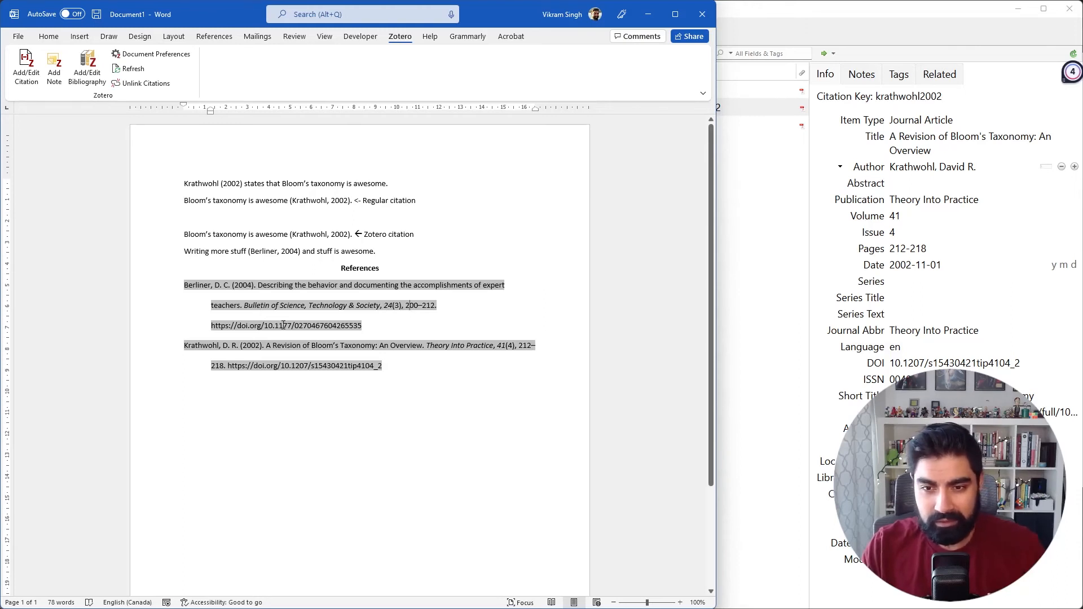
pyautogui.click(371, 377)
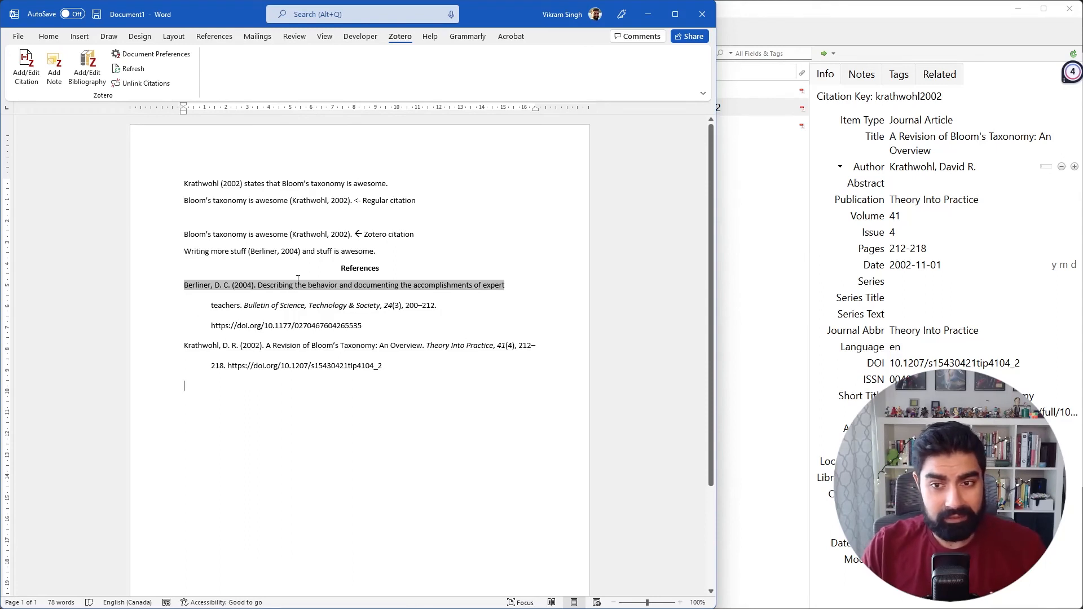
pyautogui.click(398, 268)
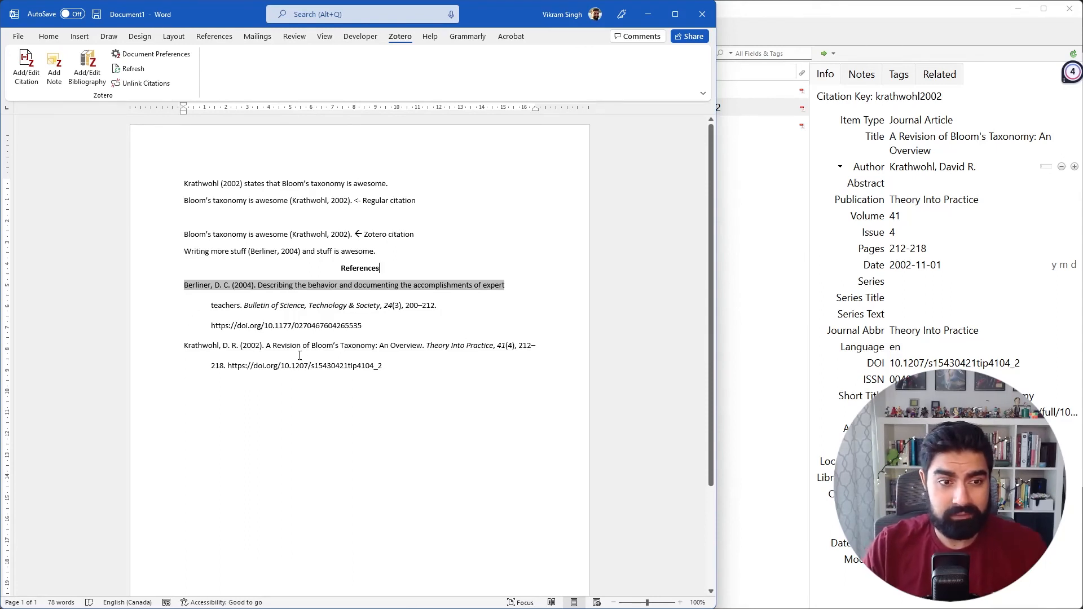
pyautogui.click(403, 379)
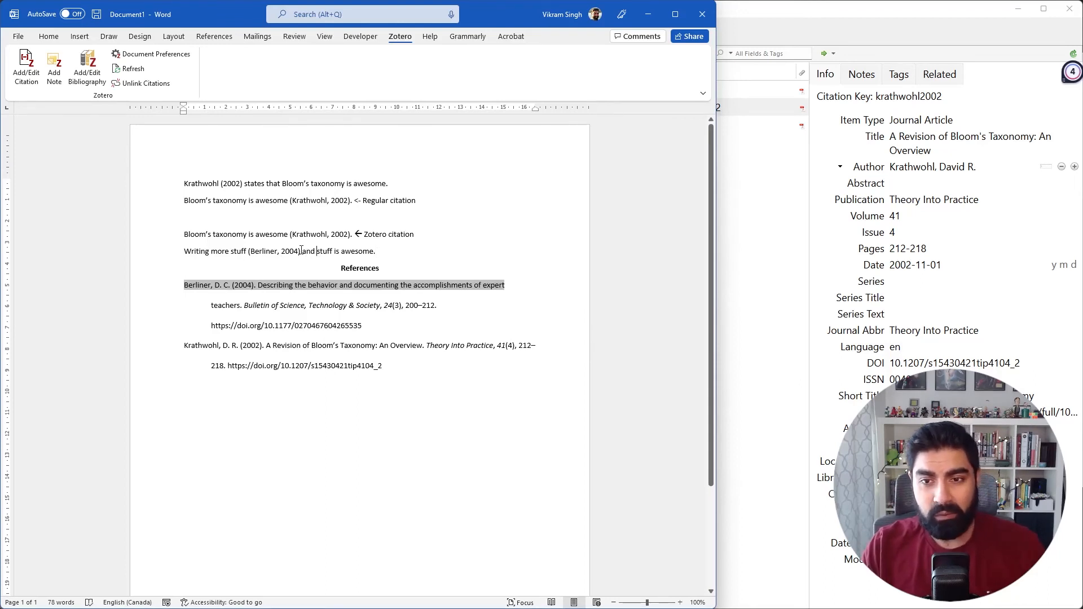
# Delete the Berliner, 2004 citation from the last body sentence and refresh the Zotero bibliography.
pyautogui.moveTo(300, 251); pyautogui.dragTo(248, 253)
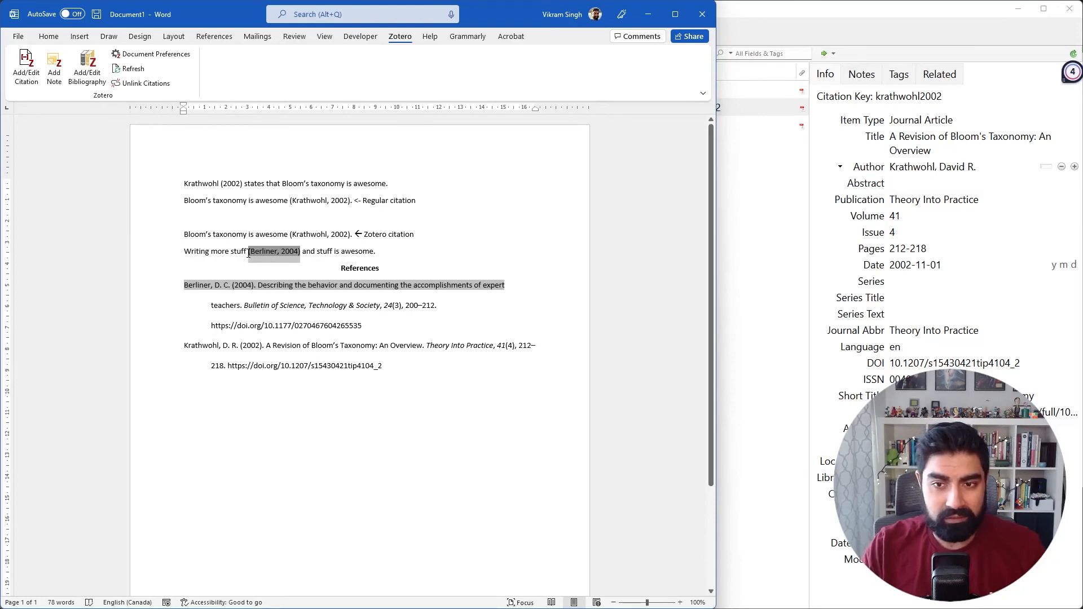
pyautogui.press('Delete')
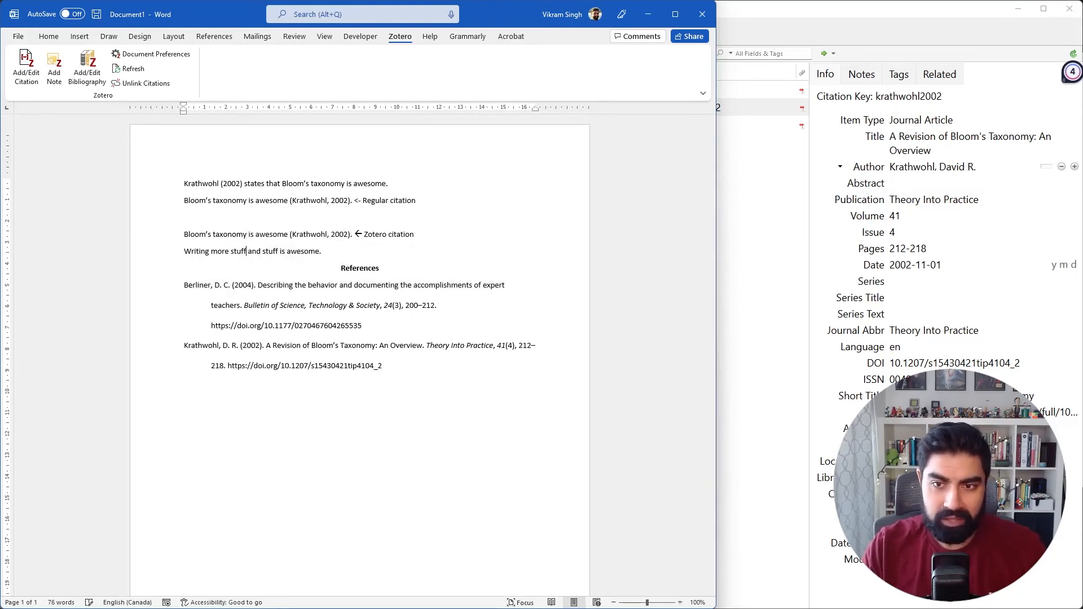
pyautogui.click(130, 68)
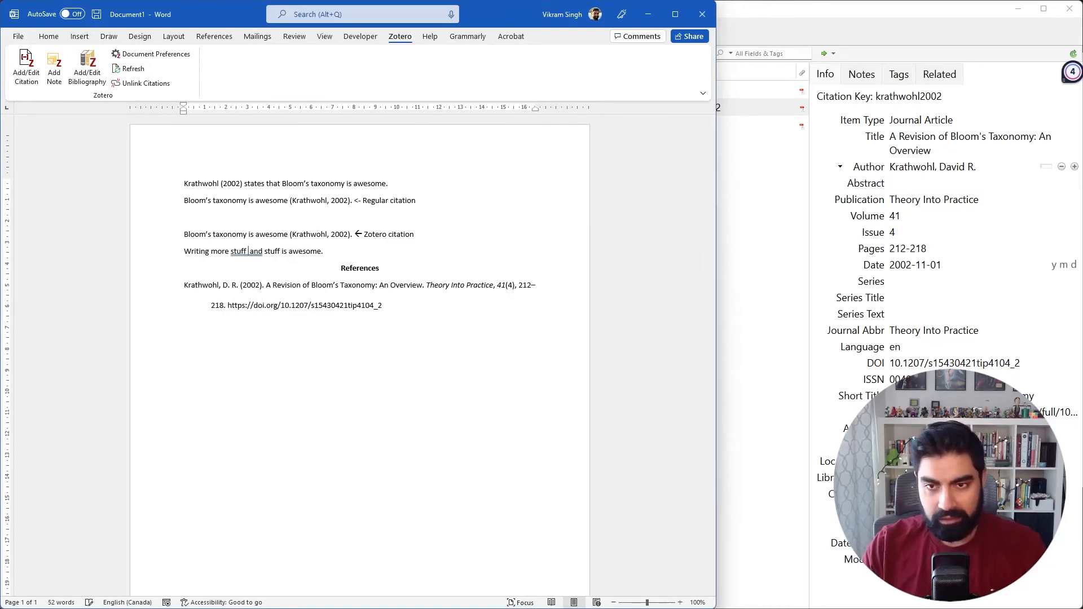
# Insert the Zotero citation for Lin et al. (2016) on students' program debugging between "Writing more stuff" and "and stuff is awesome.".
pyautogui.click(26, 67)
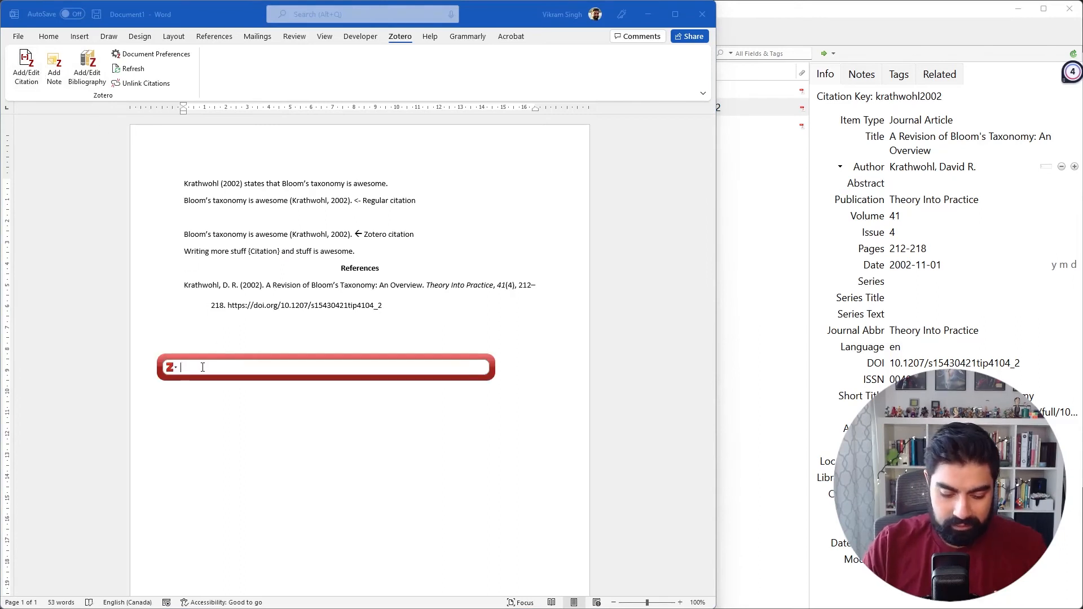
pyautogui.write('dewe')
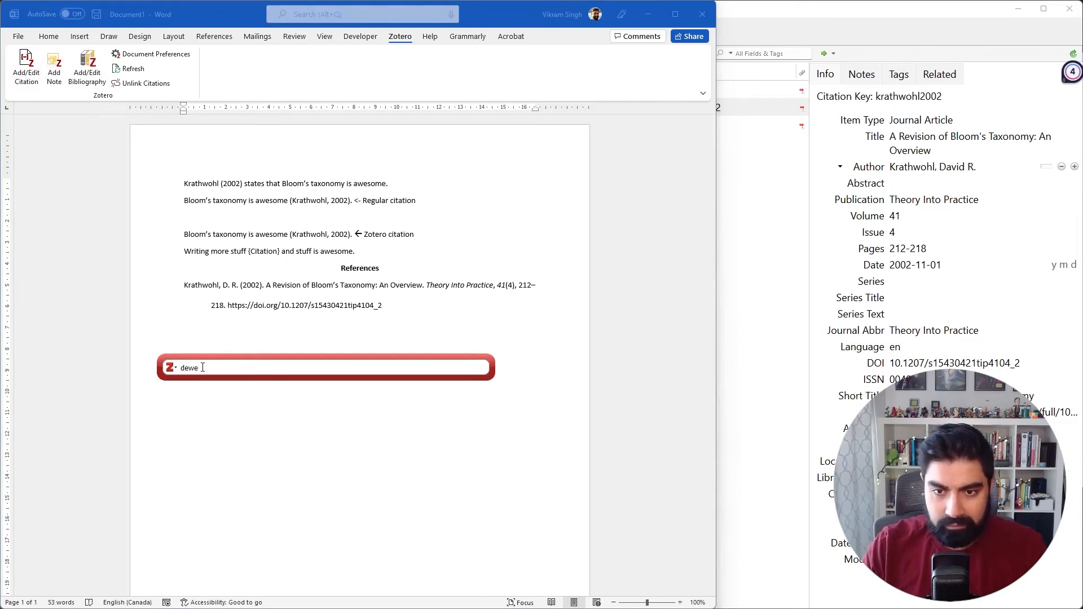
pyautogui.write('y')
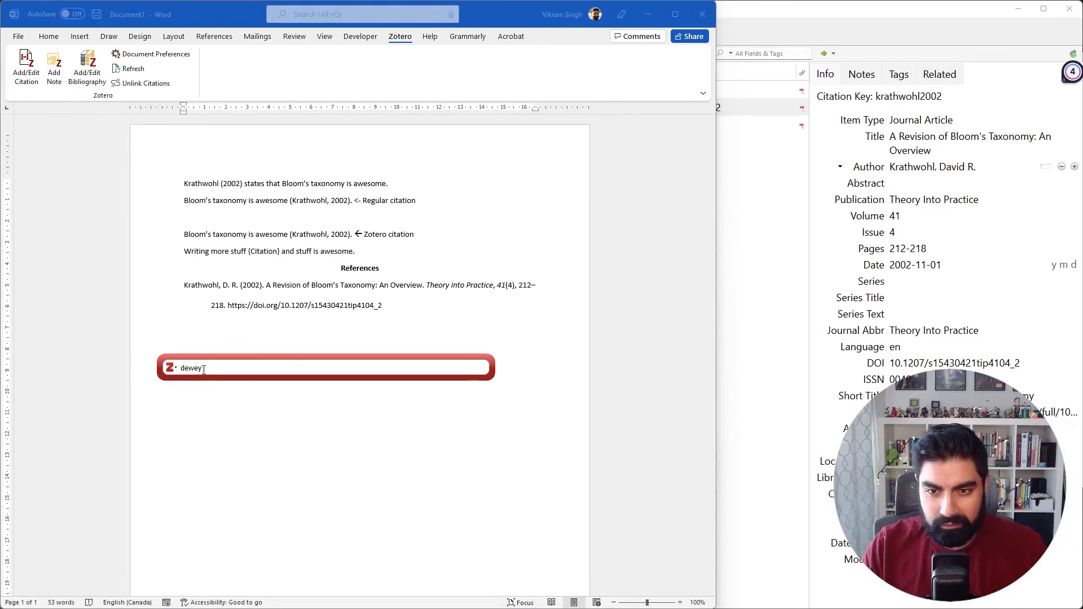
pyautogui.moveTo(202, 367); pyautogui.dragTo(161, 369)
pyautogui.write('k')
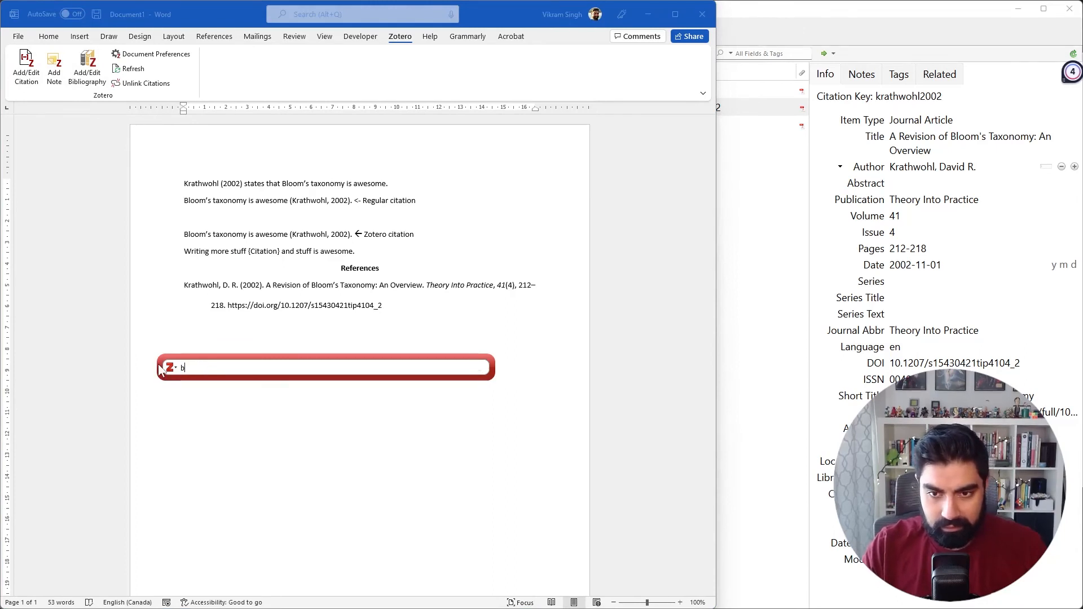
pyautogui.press('BackSpace')
pyautogui.write('lin')
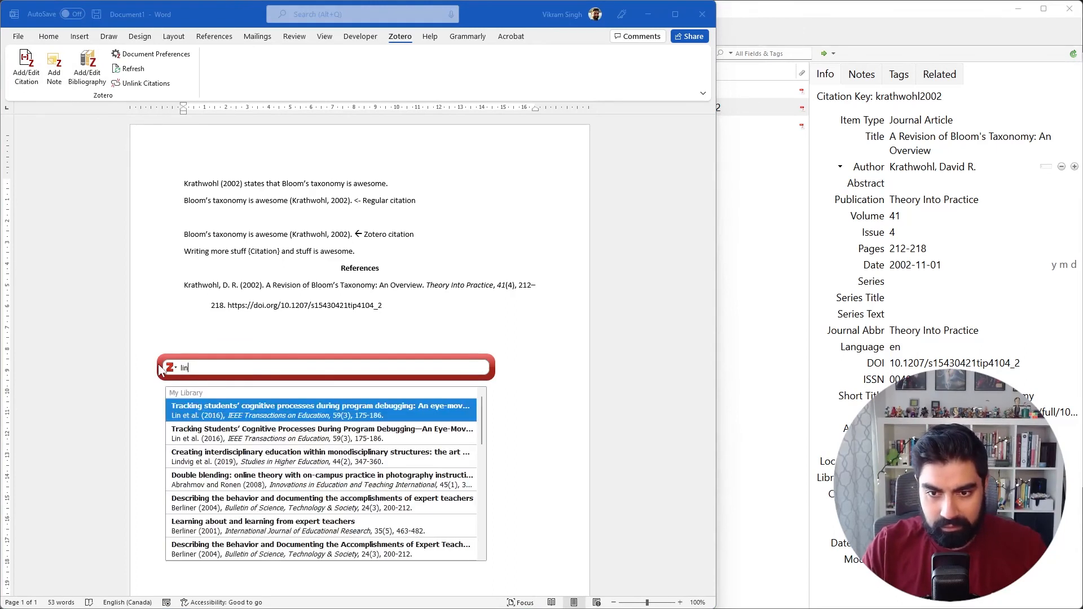
pyautogui.press('Return')
pyautogui.press('Return')
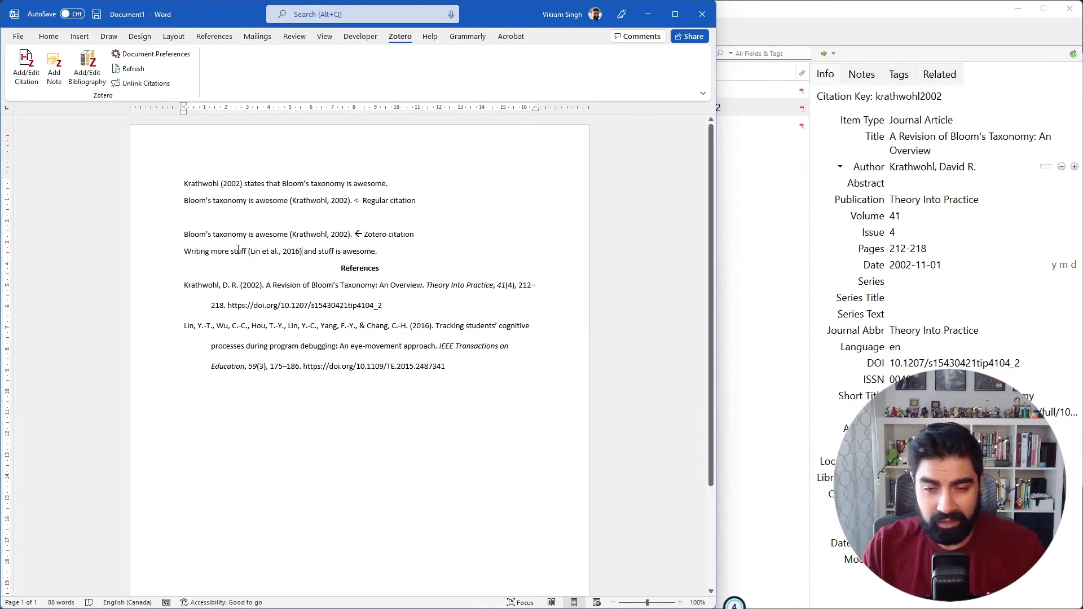
pyautogui.moveTo(240, 252); pyautogui.dragTo(323, 255)
pyautogui.click(319, 253)
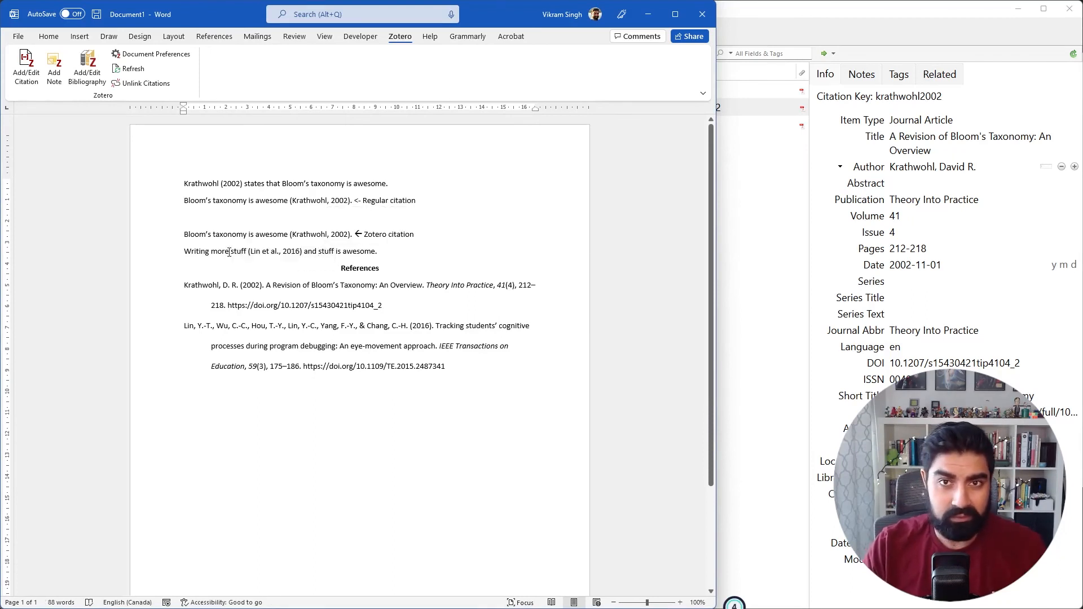